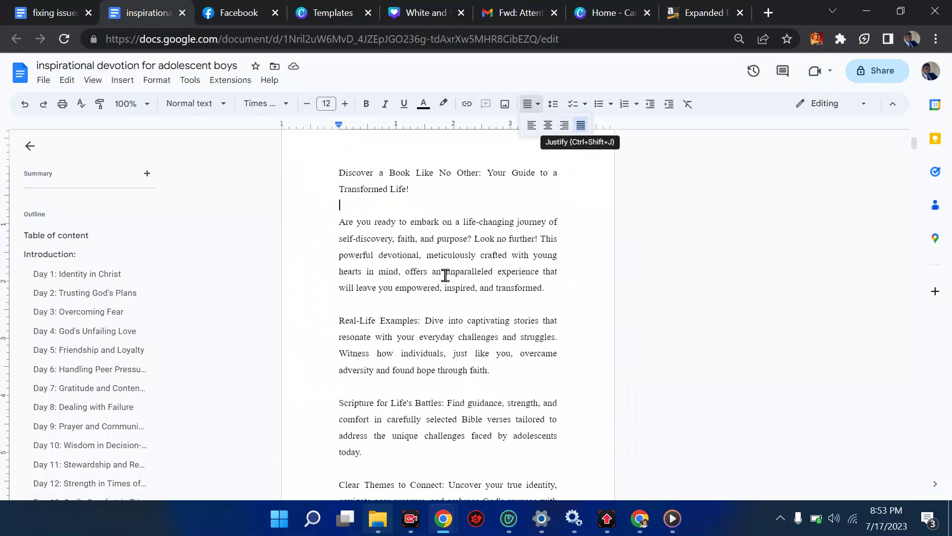
left_click(440, 287)
scroll(439, 284, "down", 2)
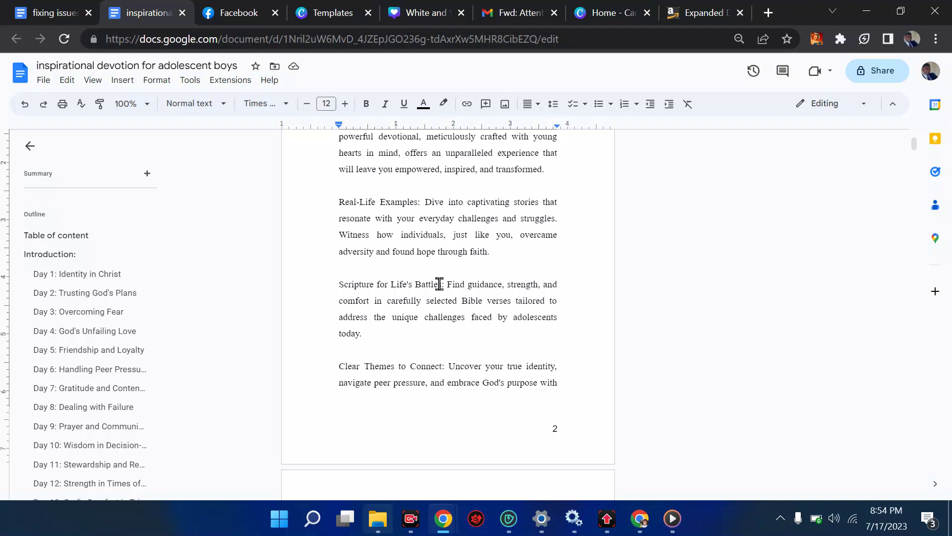
scroll(439, 284, "down", 2)
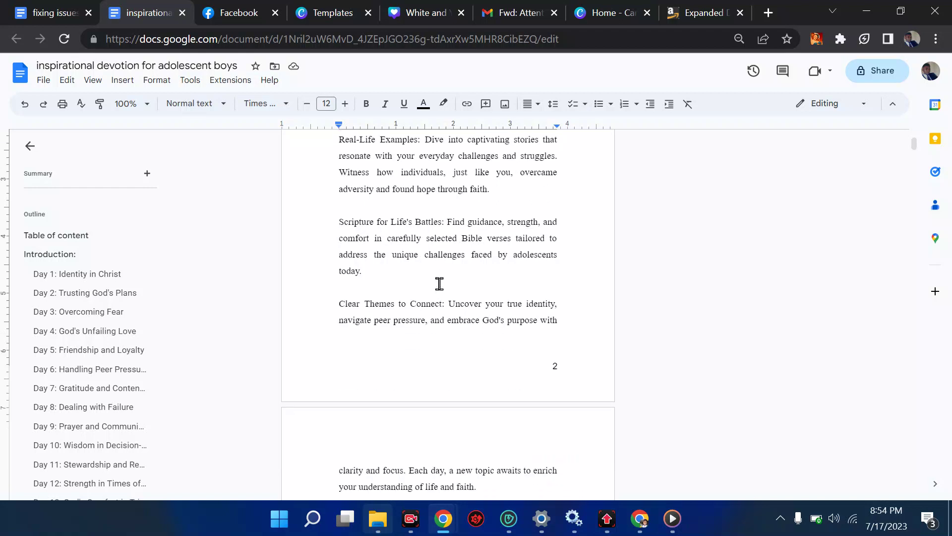
scroll(440, 284, "down", 4)
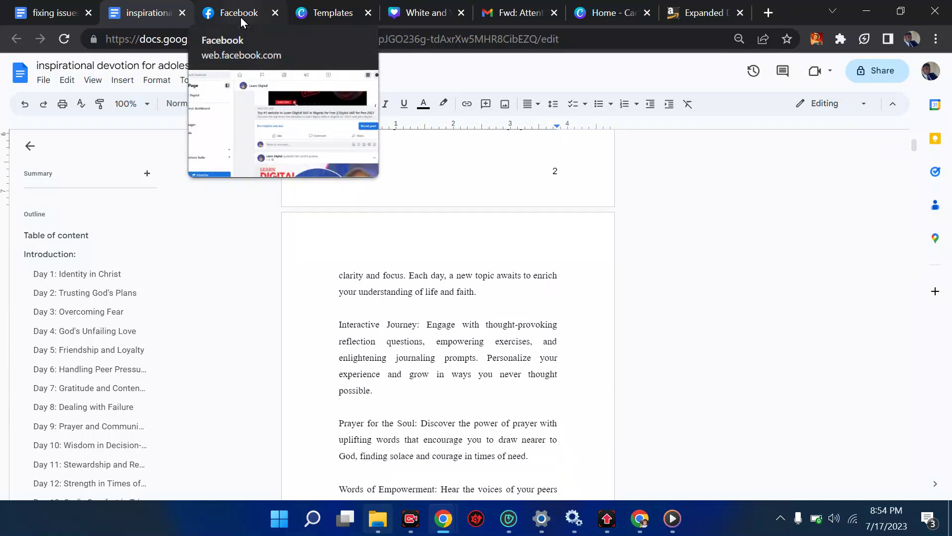
- Search the web for "book cover calculator" and open Amazon's KDP Cover Calculator page
left_click(680, 6)
left_click(623, 32)
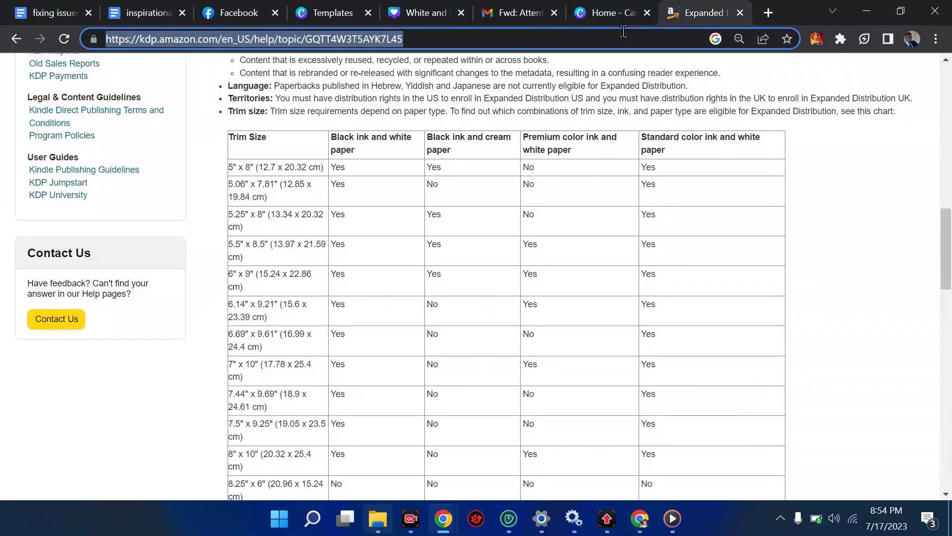
type("book")
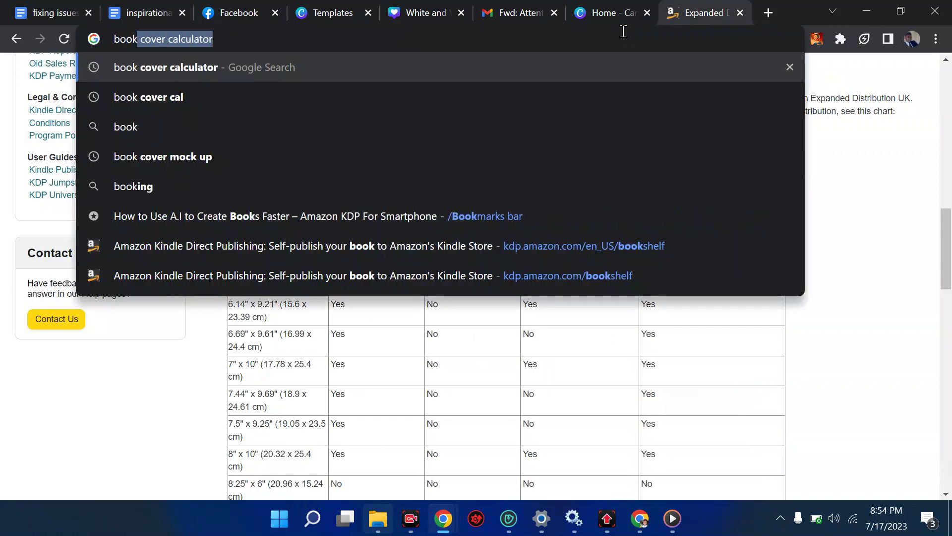
key("Return")
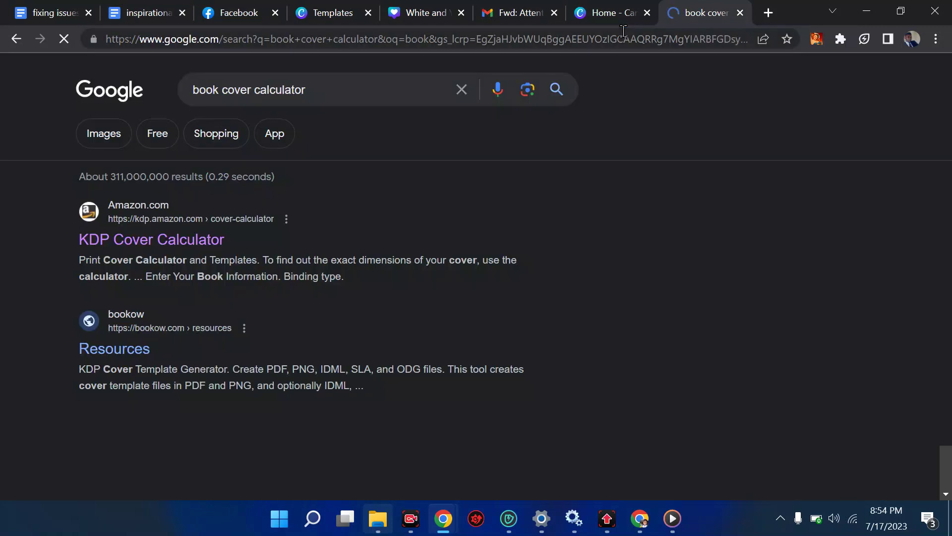
left_click(119, 244)
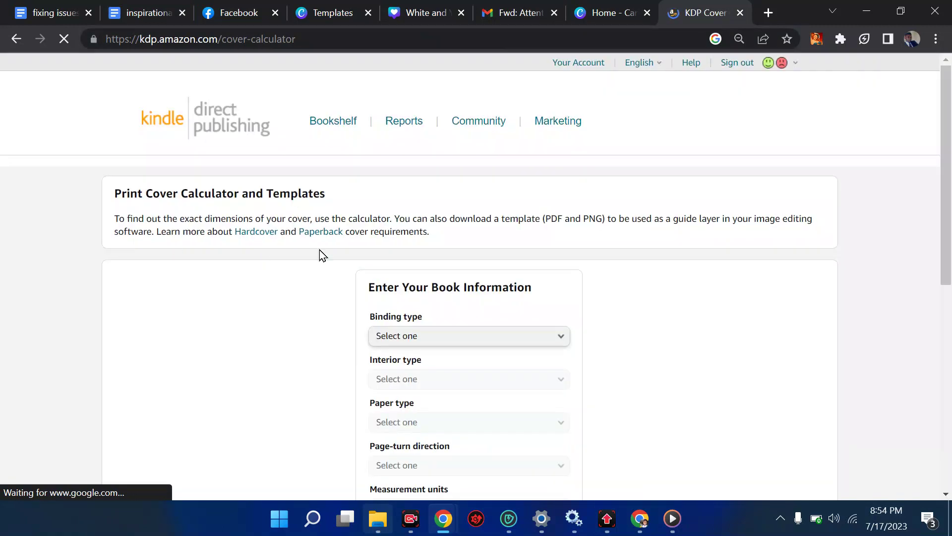
- Set the book's binding type to Paperback and its interior type to Black & white
scroll(321, 255, "down", 1)
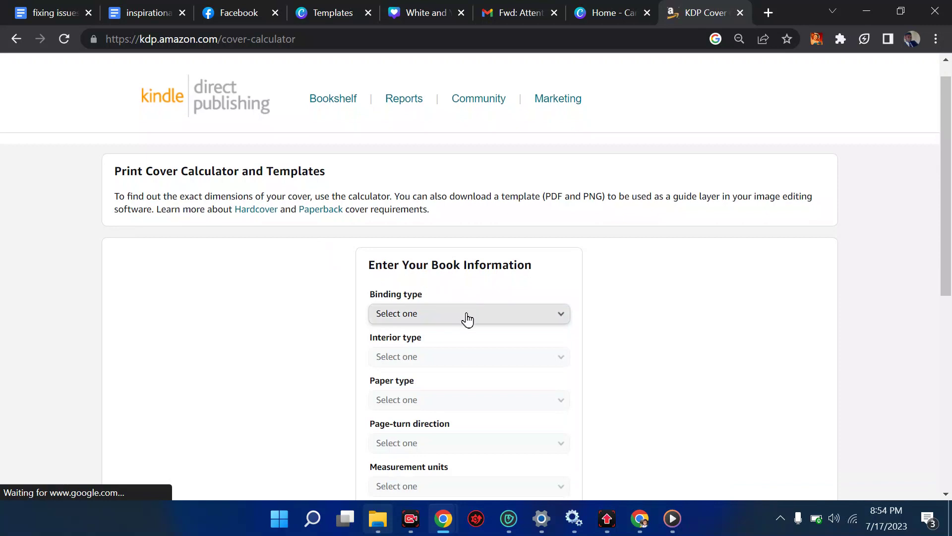
scroll(466, 313, "down", 2)
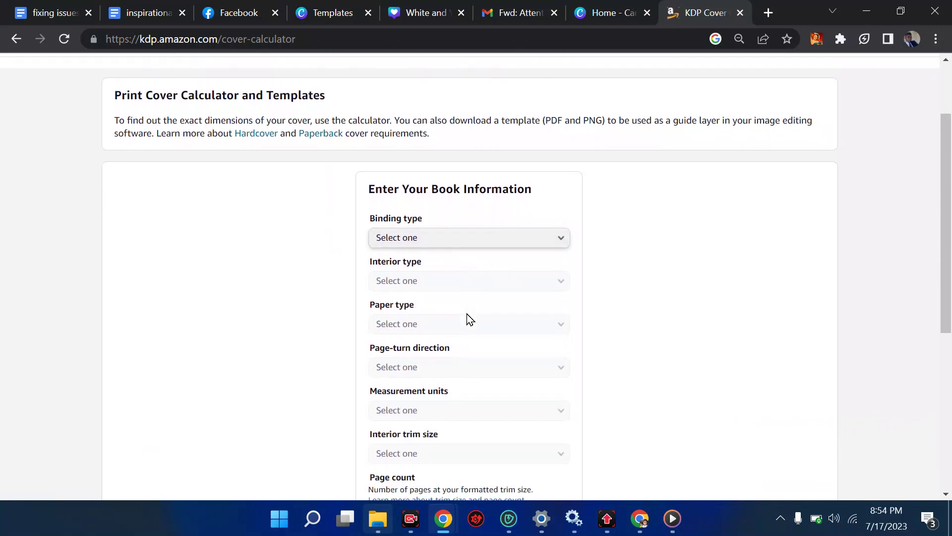
left_click(463, 243)
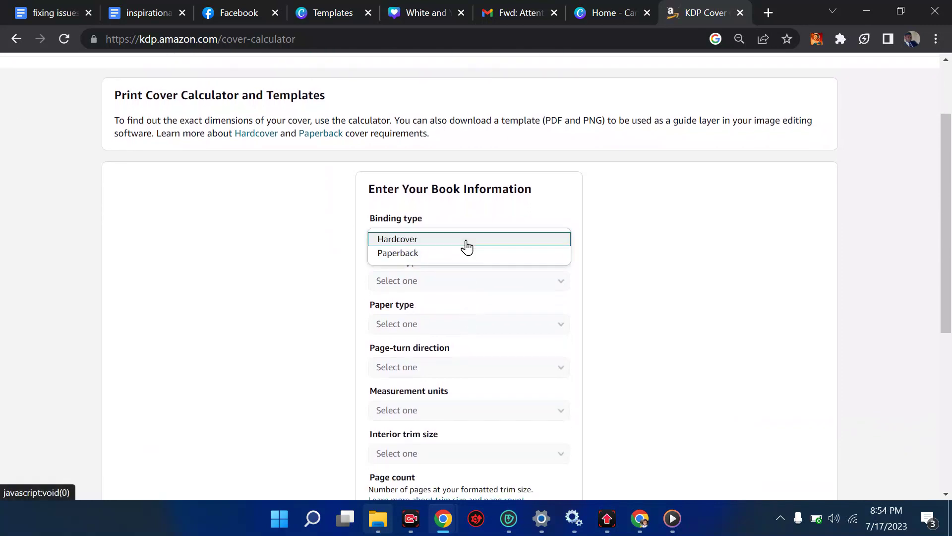
left_click(425, 255)
left_click(407, 287)
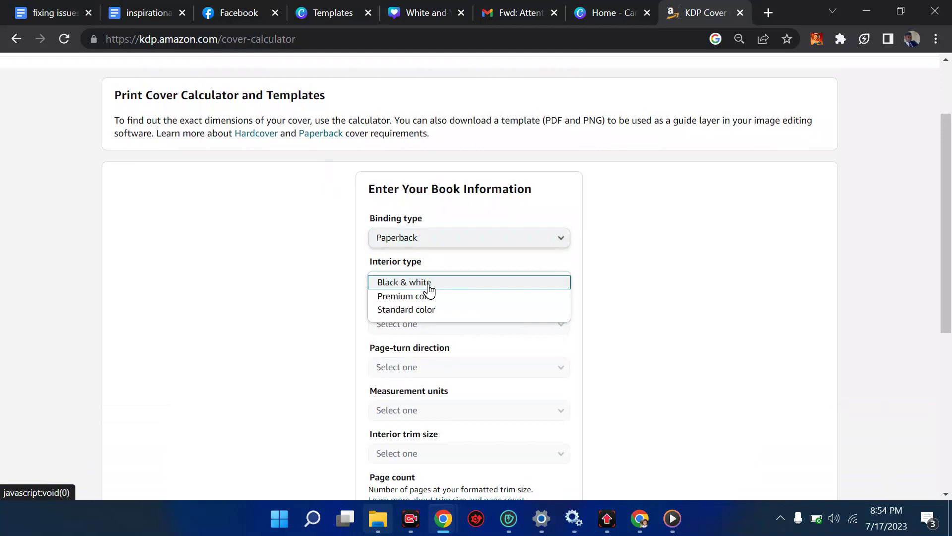
left_click(428, 285)
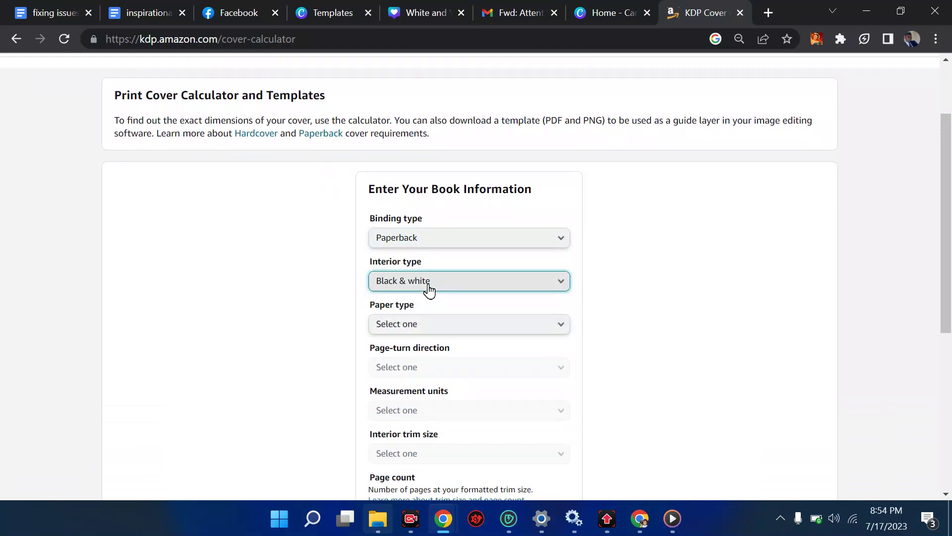
left_click(429, 291)
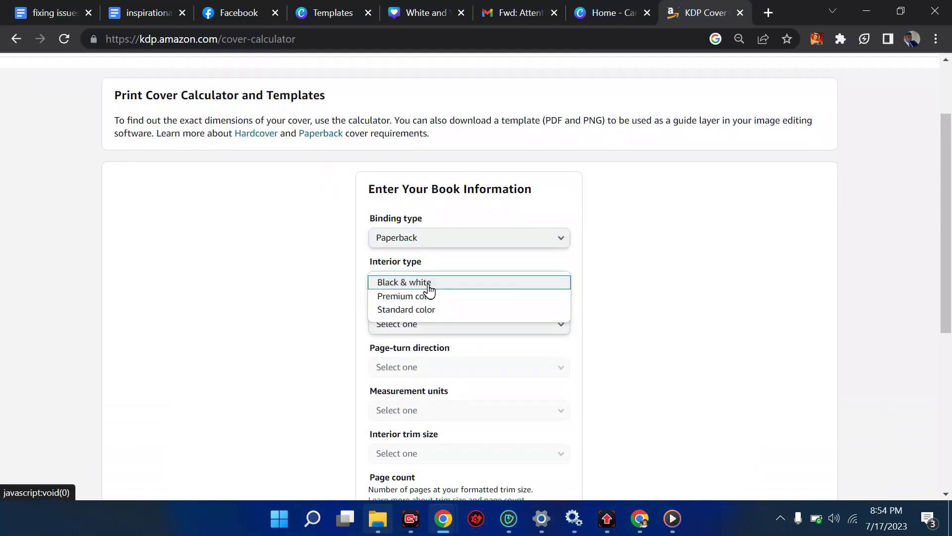
left_click(440, 287)
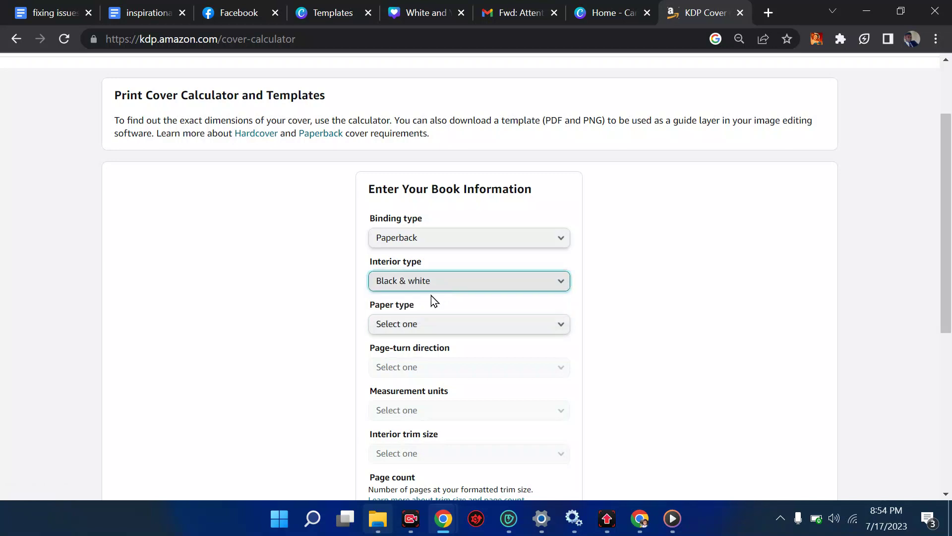
- Choose White paper as the paper type and Left to Right as the page-turn direction
left_click(421, 326)
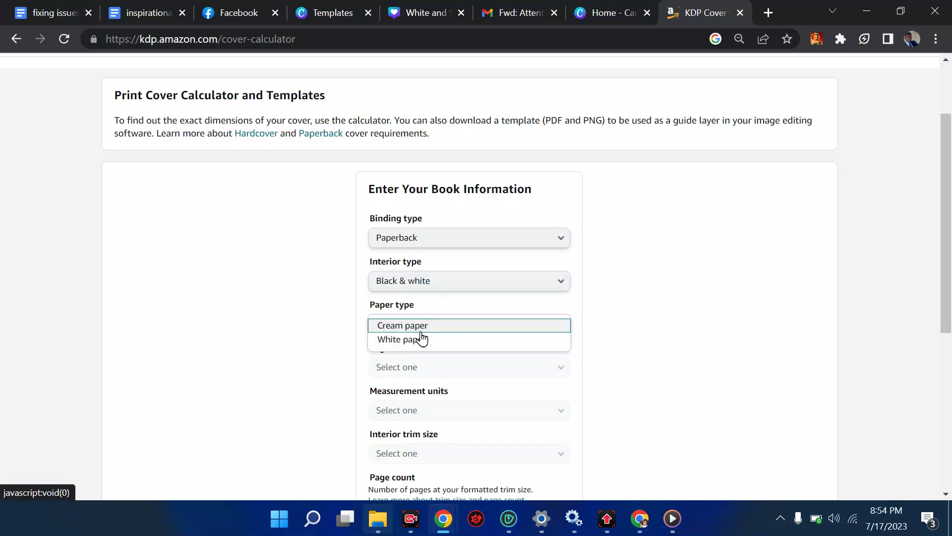
left_click(422, 341)
scroll(422, 342, "down", 1)
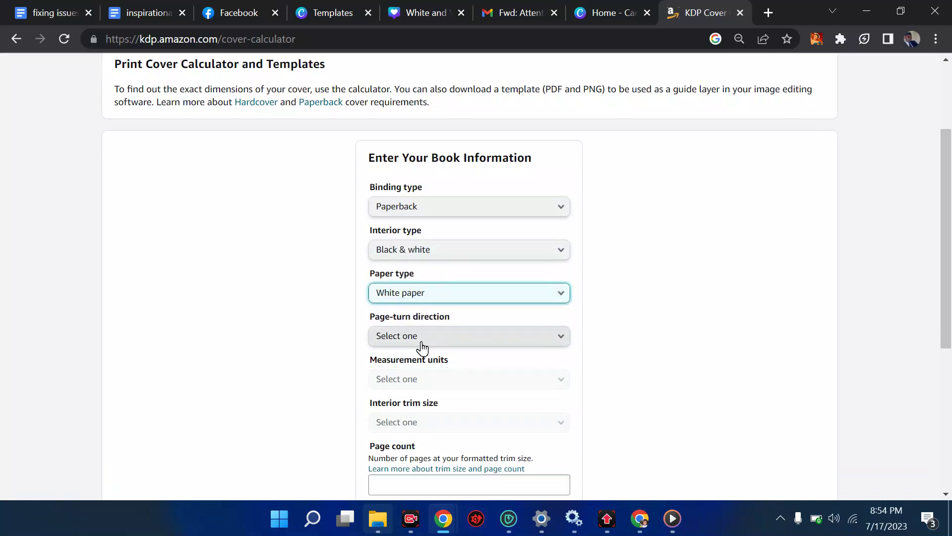
left_click(421, 343)
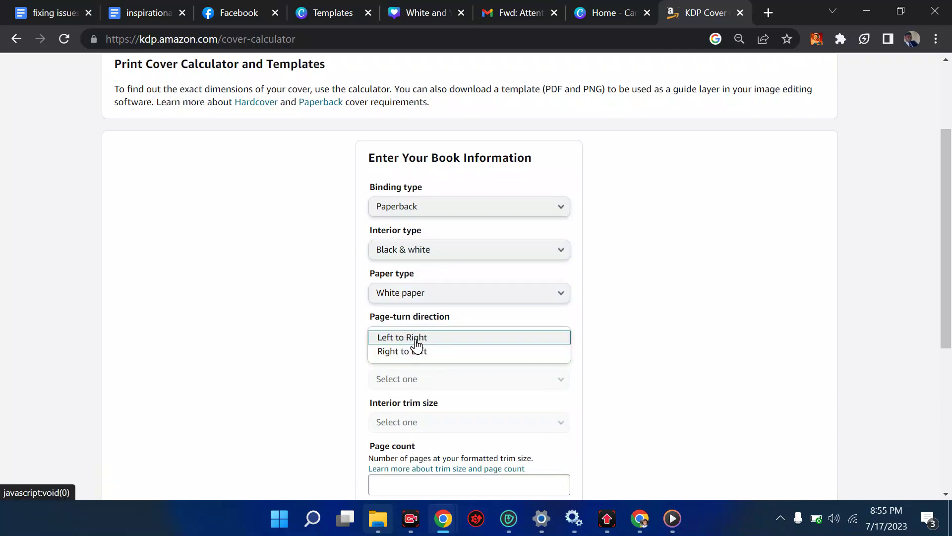
left_click(416, 341)
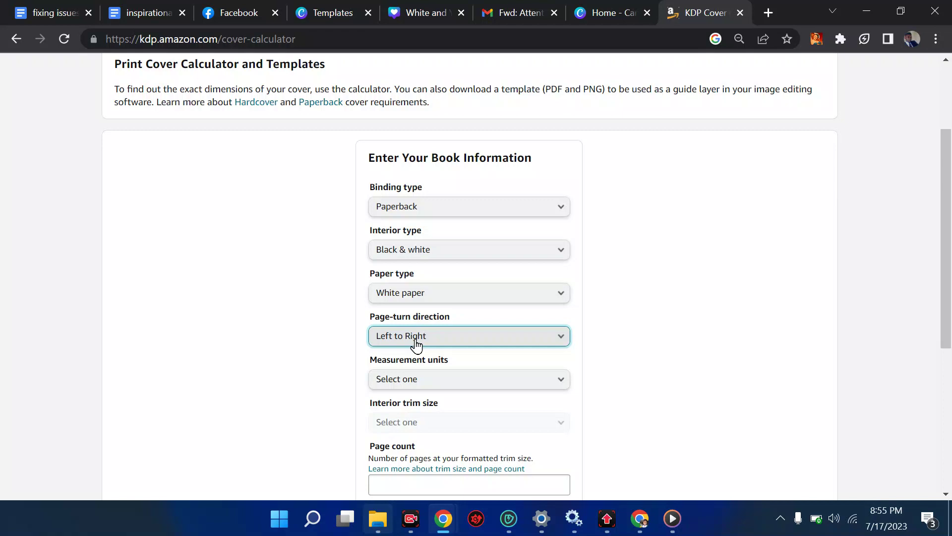
- Set the measurement units to Inches and the interior trim size to 6 x 9 in
scroll(416, 345, "down", 1)
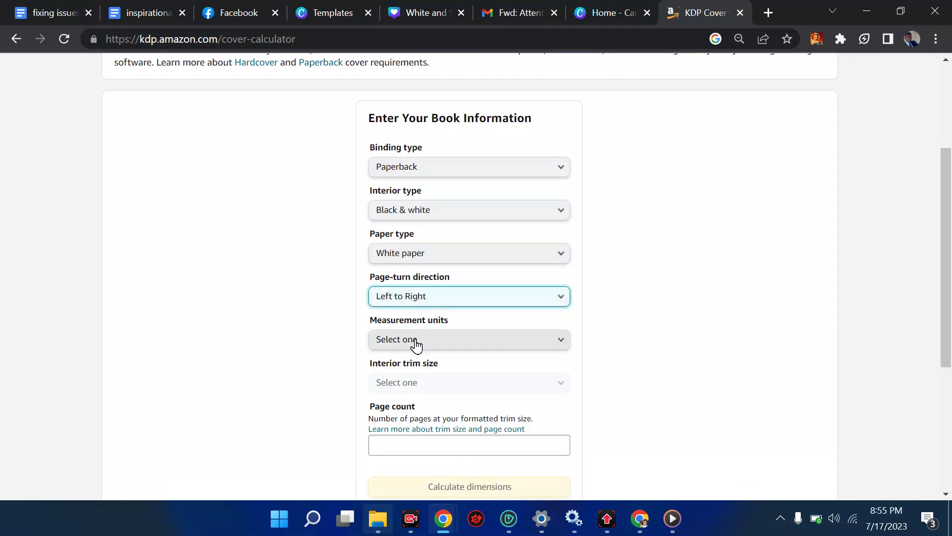
left_click(416, 345)
left_click(416, 345)
scroll(416, 345, "down", 1)
left_click(406, 366)
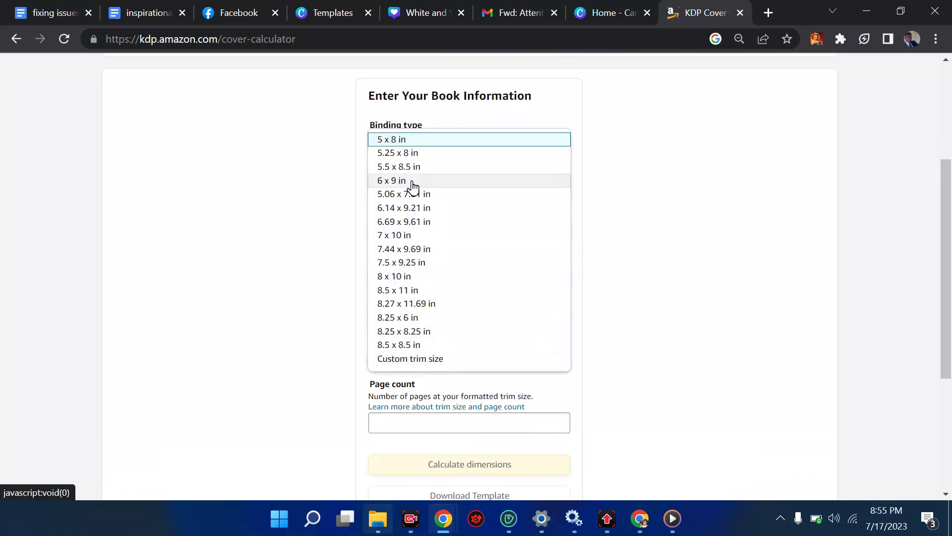
left_click(412, 182)
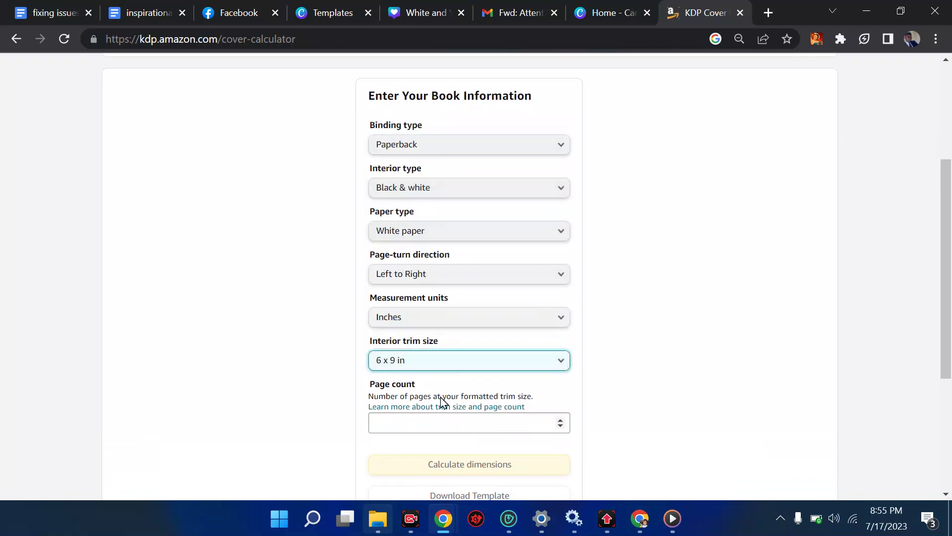
- Enter a page count of 134 and calculate the cover dimensions
left_click(439, 425)
type("134")
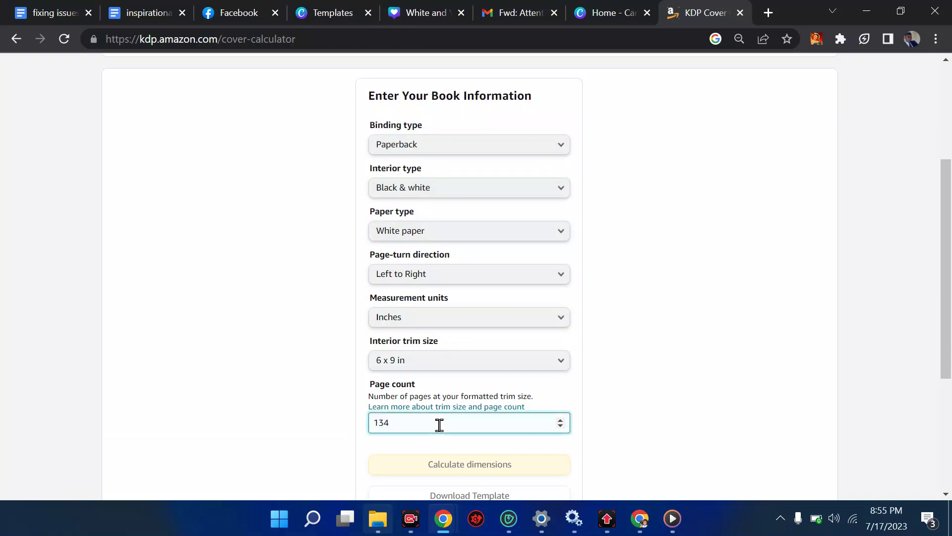
scroll(440, 426, "down", 1)
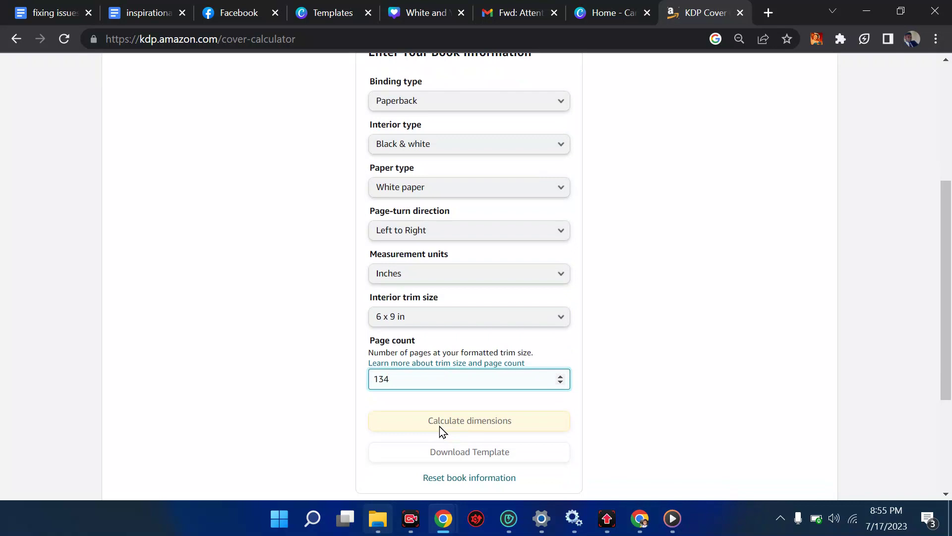
left_click(384, 405)
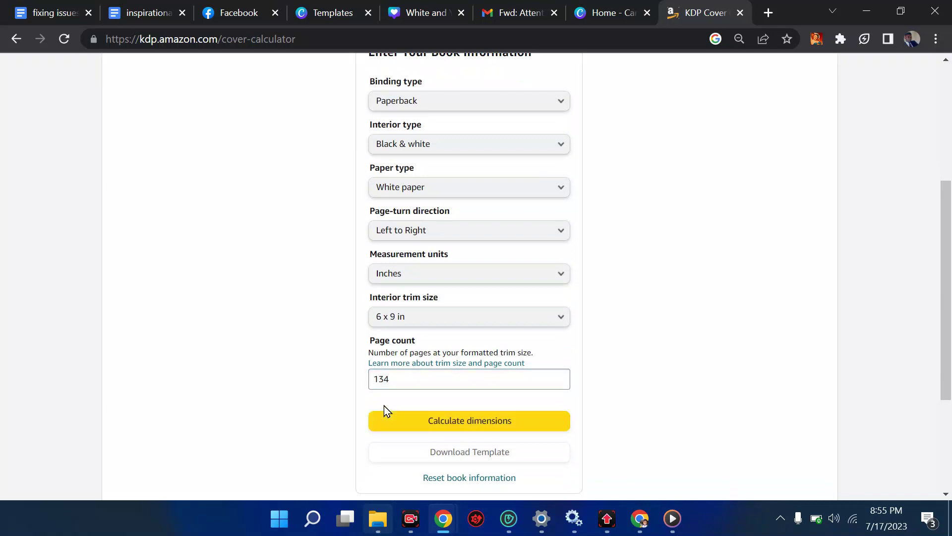
left_click(419, 422)
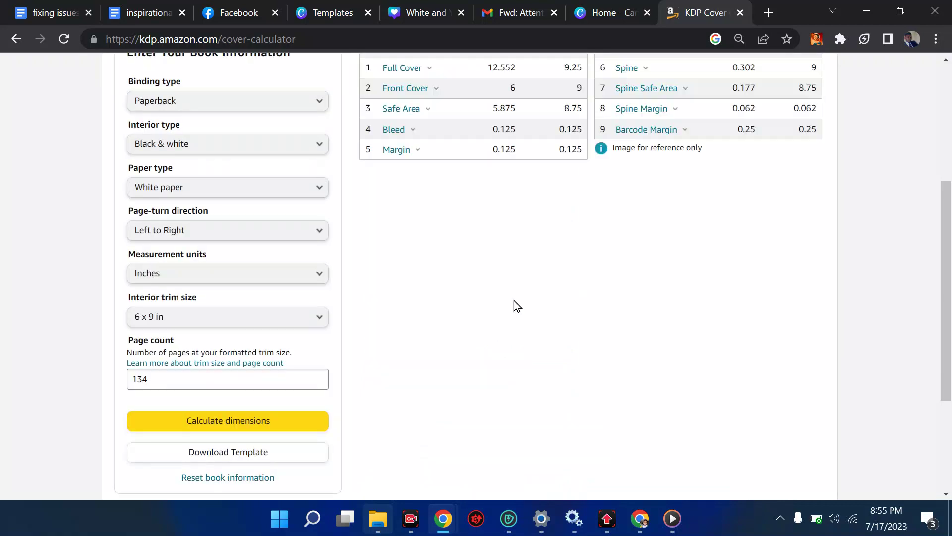
- Review the calculated cover dimensions and download the matching cover template into D:\kdp
scroll(514, 299, "up", 3)
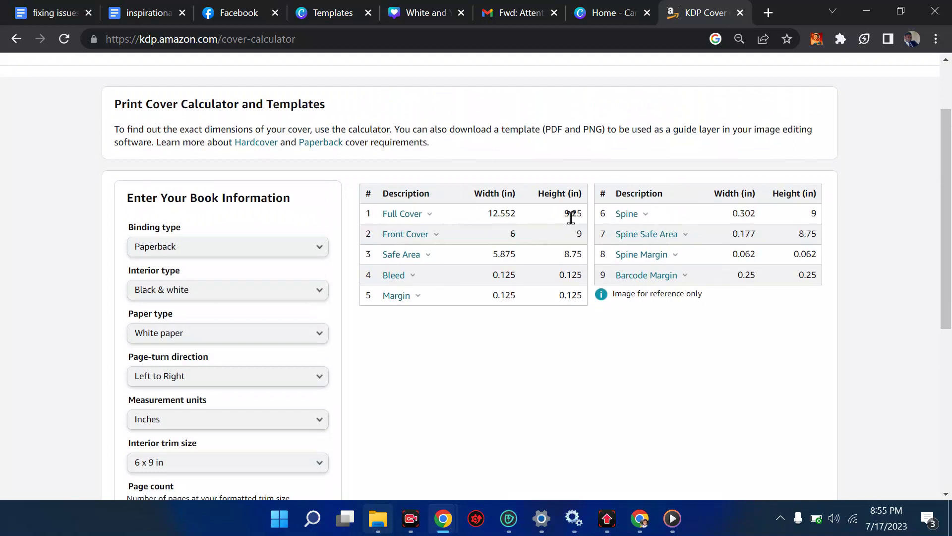
scroll(571, 218, "down", 3)
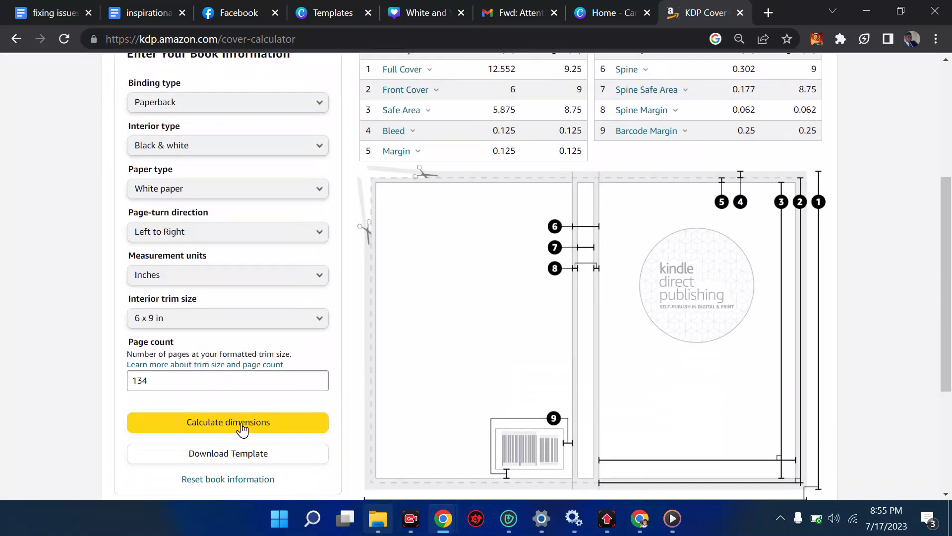
left_click(229, 454)
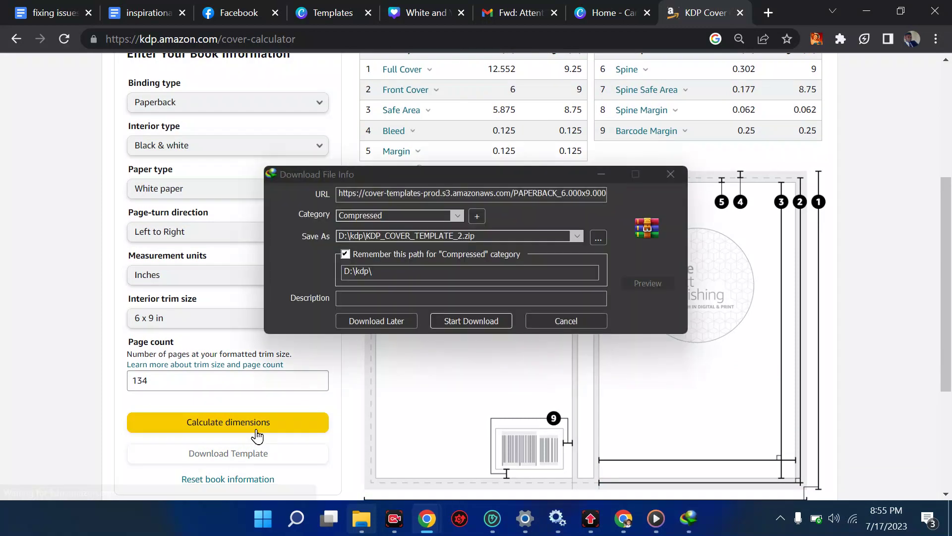
left_click(483, 321)
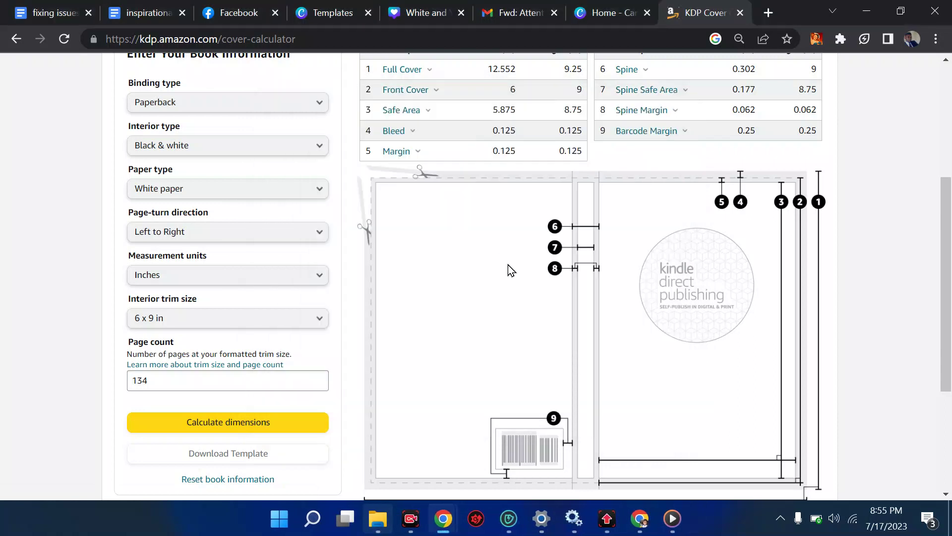
- Switch to Internet Download Manager and open the folder containing the newly downloaded KDP cover template archive
left_click(780, 518)
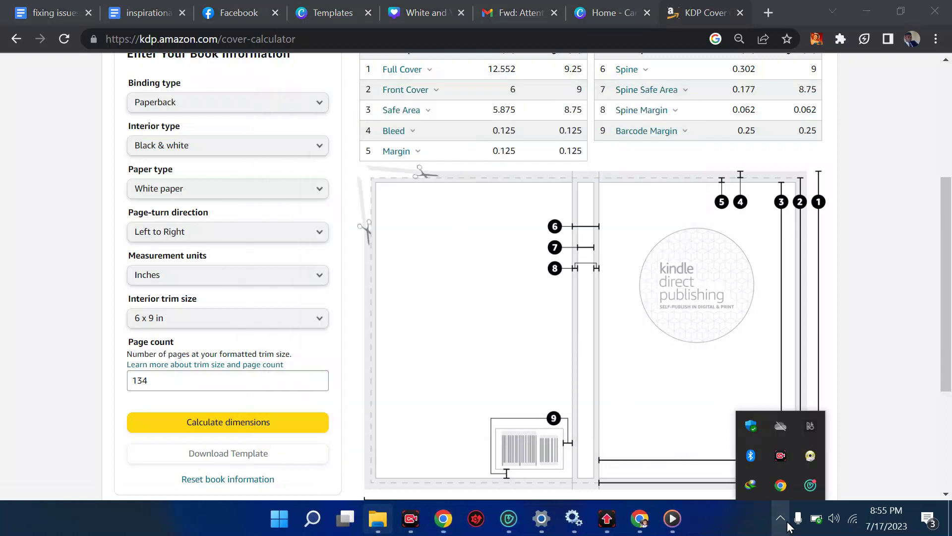
double_click(752, 482)
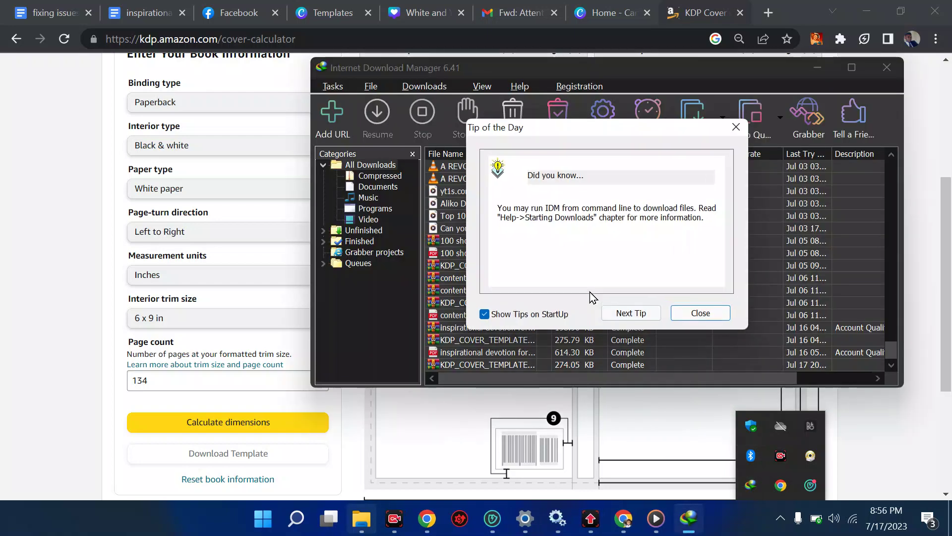
left_click(701, 313)
double_click(555, 364)
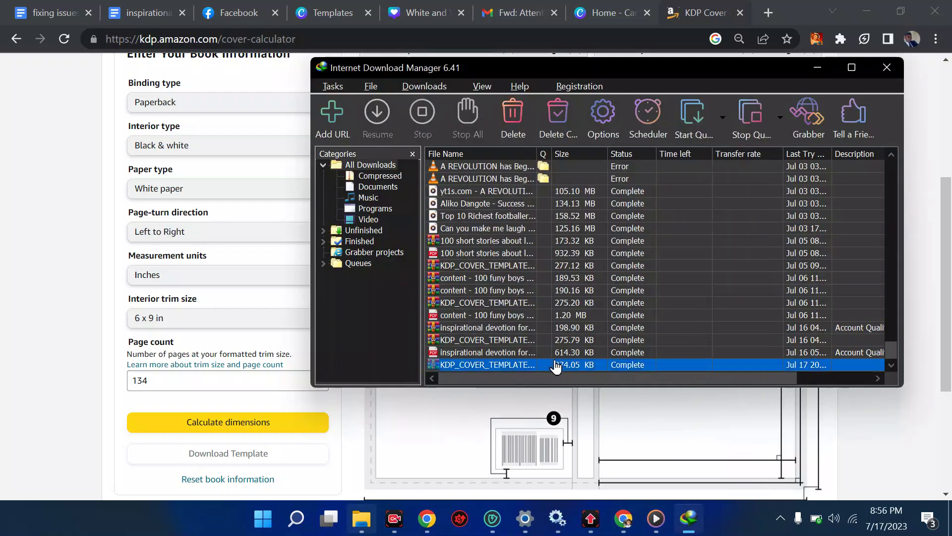
left_click(744, 364)
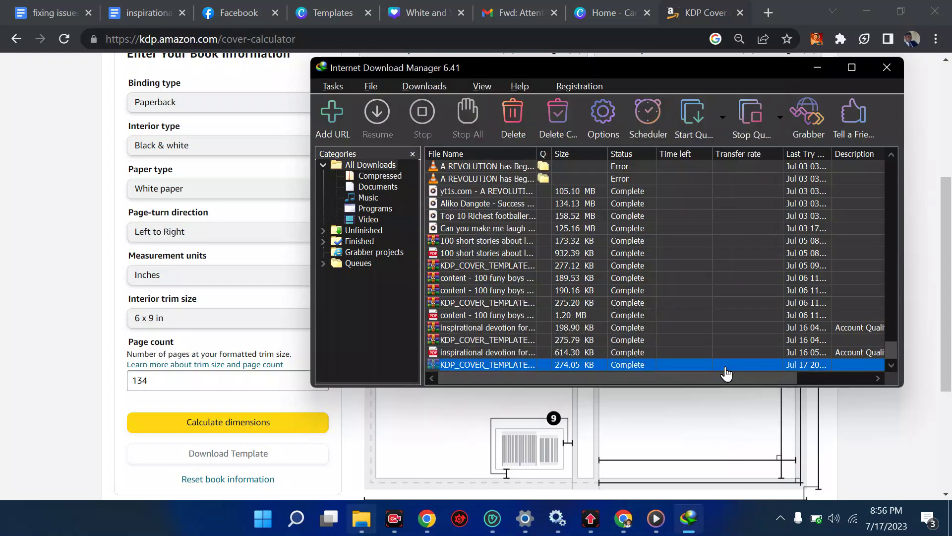
right_click(695, 367)
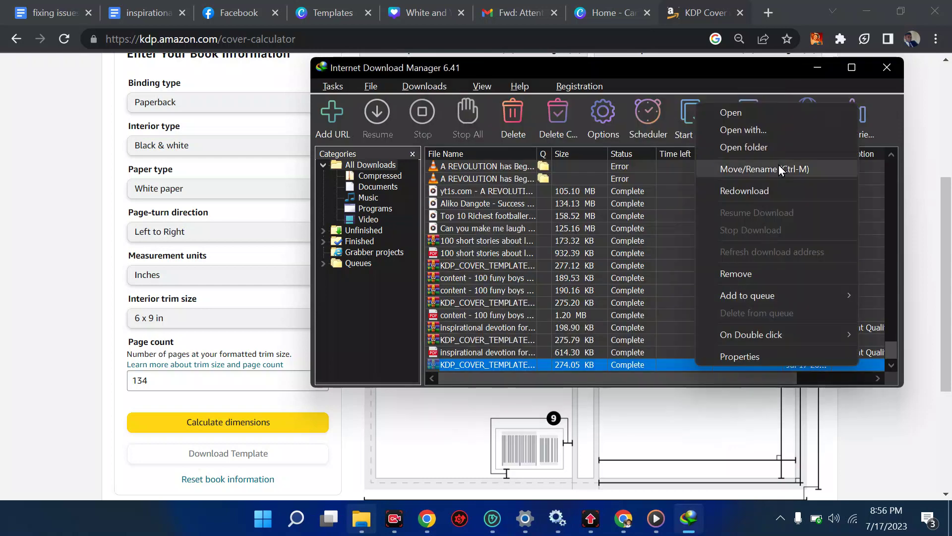
left_click(771, 147)
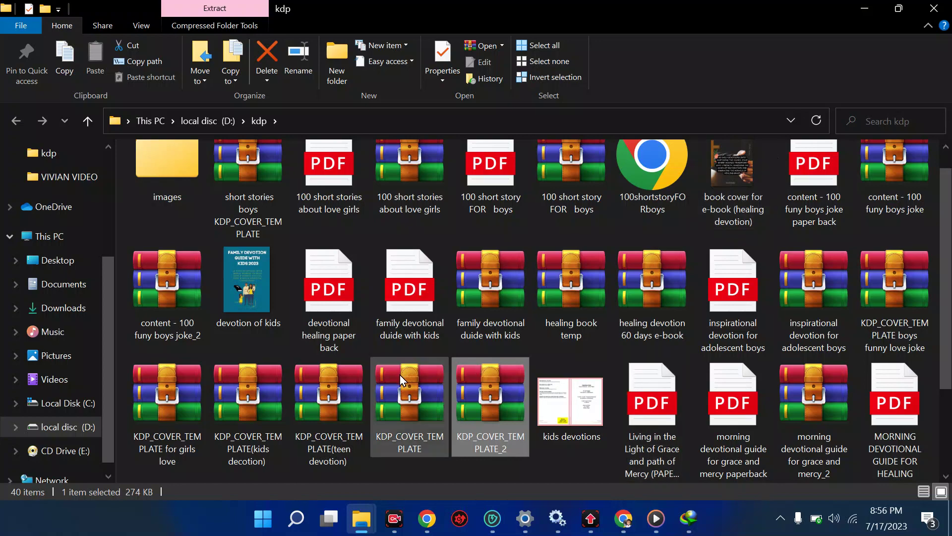
- Place KDP_COVER_TEMPLATE_2 on the desktop and delete the older KDP_COVER_TEMPLATE archive and PAPERBACK template image there
left_click_drag(504, 382, 718, 213)
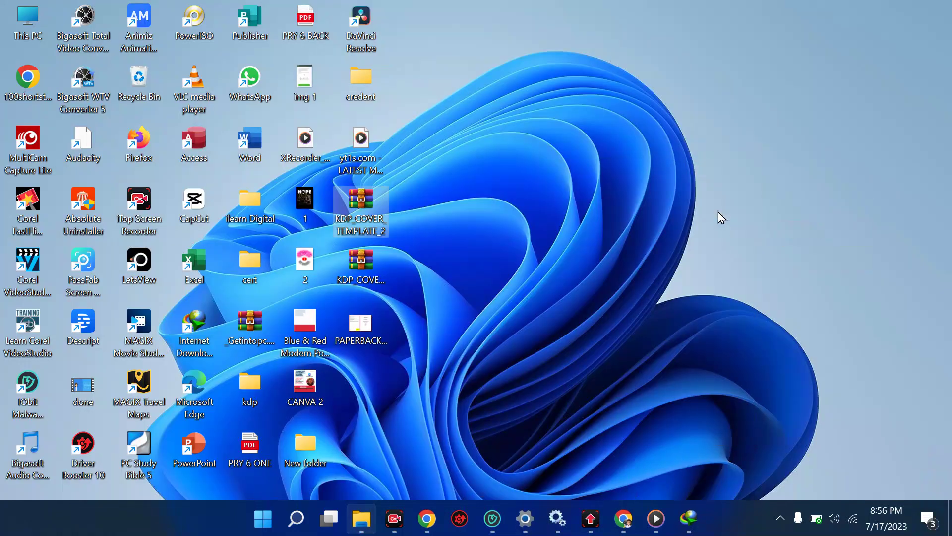
left_click(347, 263)
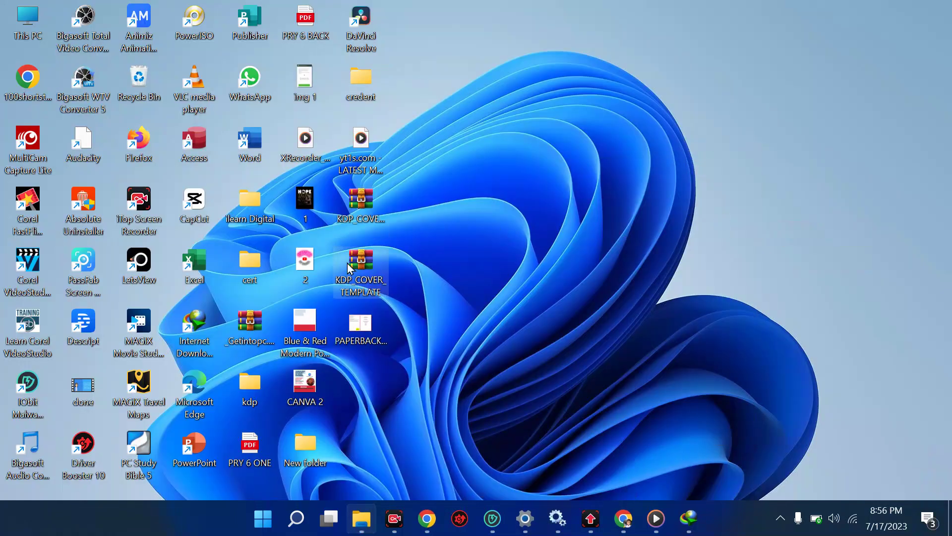
key("Delete")
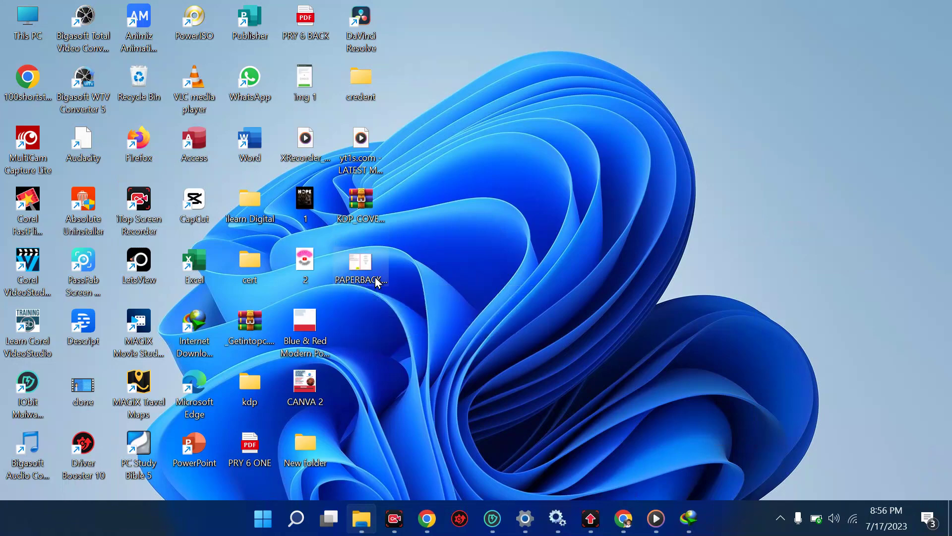
key("Delete")
- Open the KDP_COVER_TEMPLATE_2 archive and extract its PAPERBACK PNG template onto the desktop
left_click(368, 206)
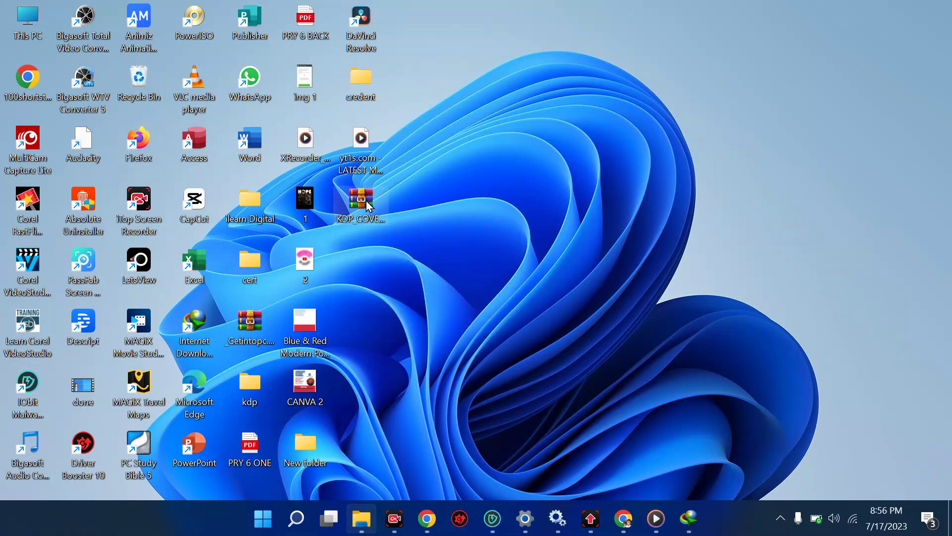
double_click(368, 206)
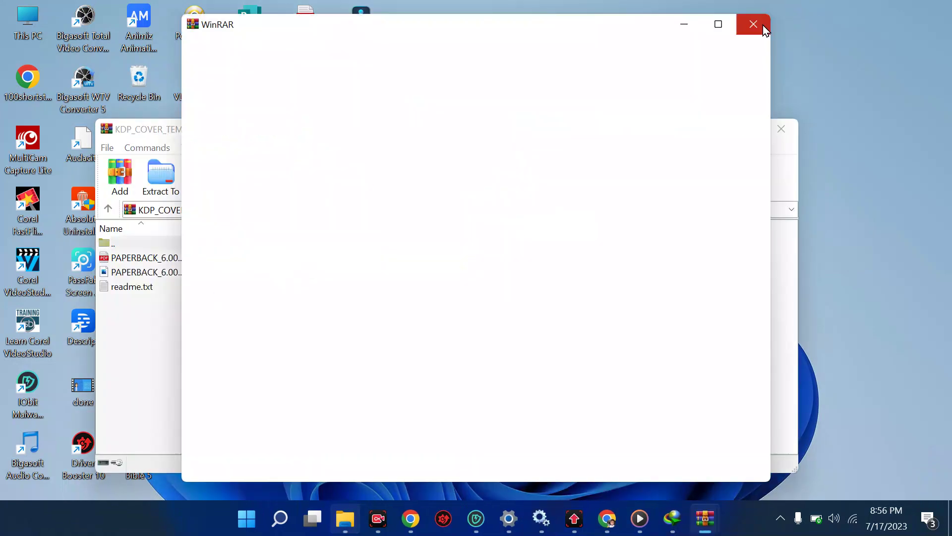
left_click(761, 25)
left_click(178, 274)
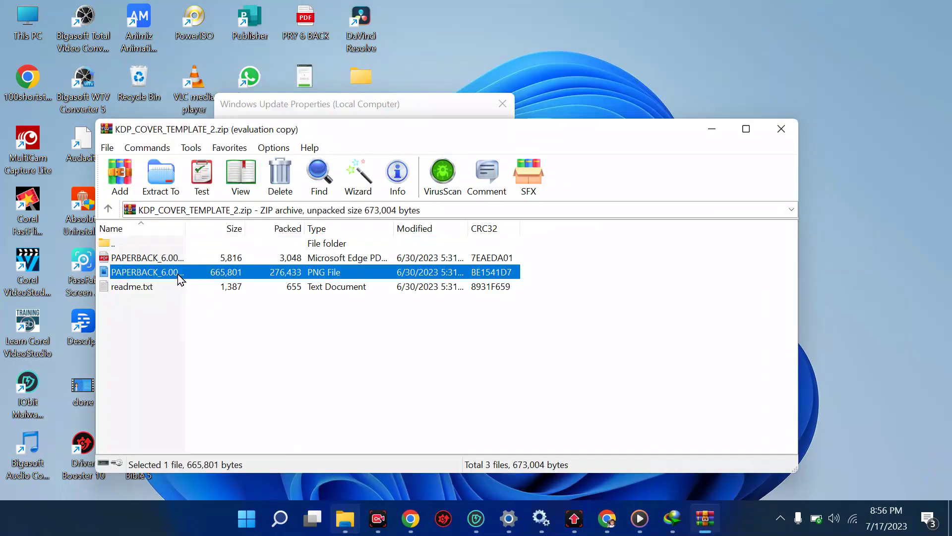
key("super+d")
left_click_drag(177, 274, 487, 293)
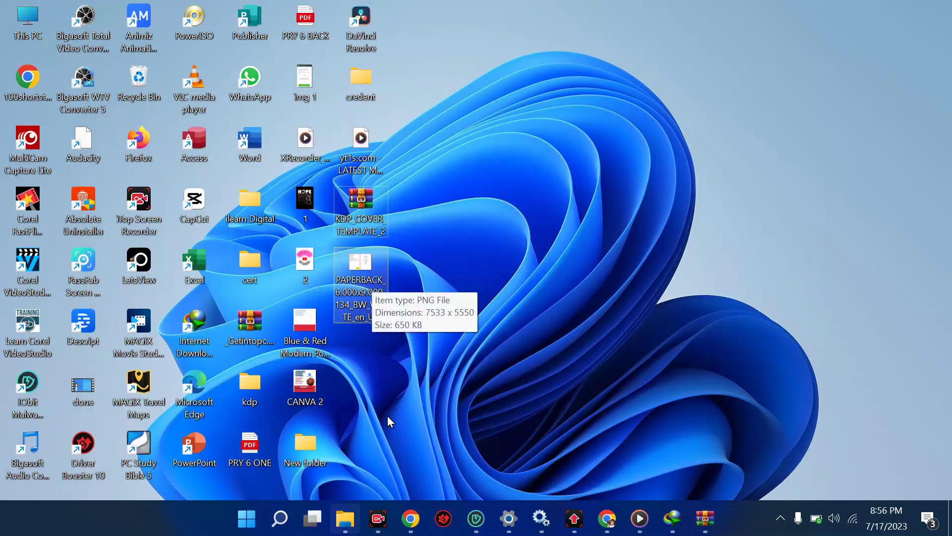
- Switch to the Chrome window with the KDP Cover Calculator and go to the Canva home page from the open Facebook post design
mouse_move(410, 519)
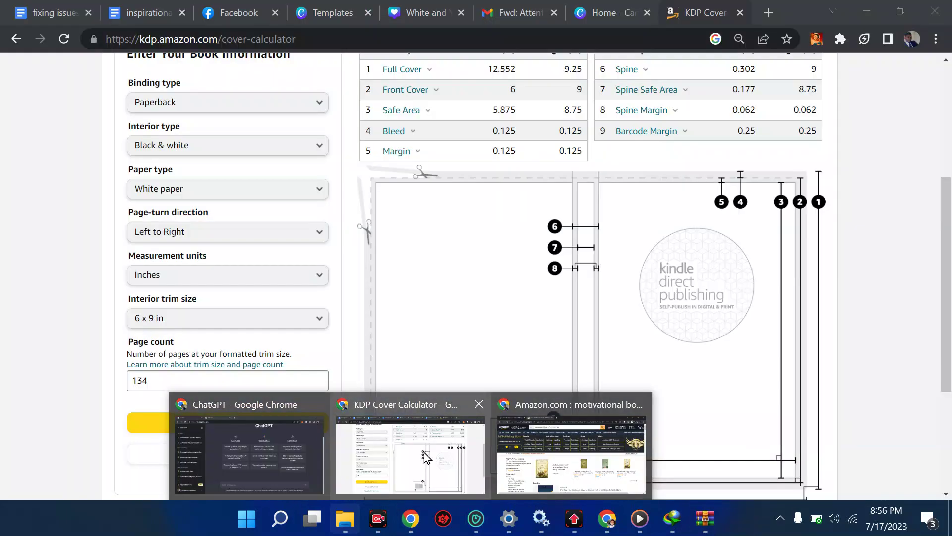
left_click(425, 459)
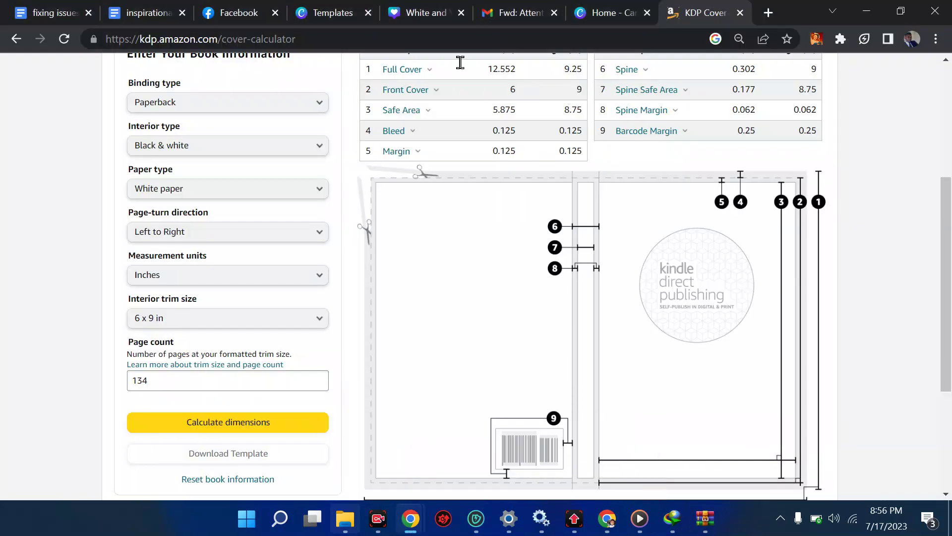
left_click(301, 11)
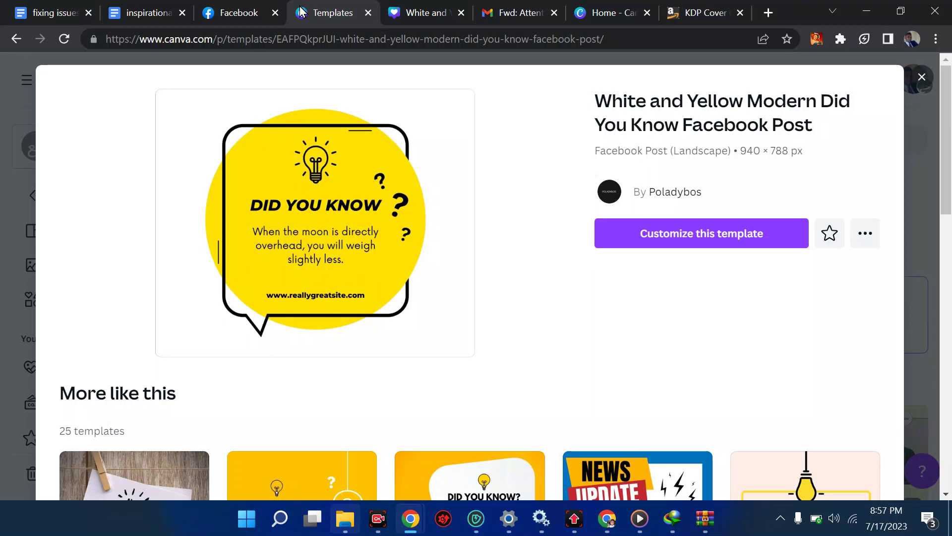
left_click(411, 9)
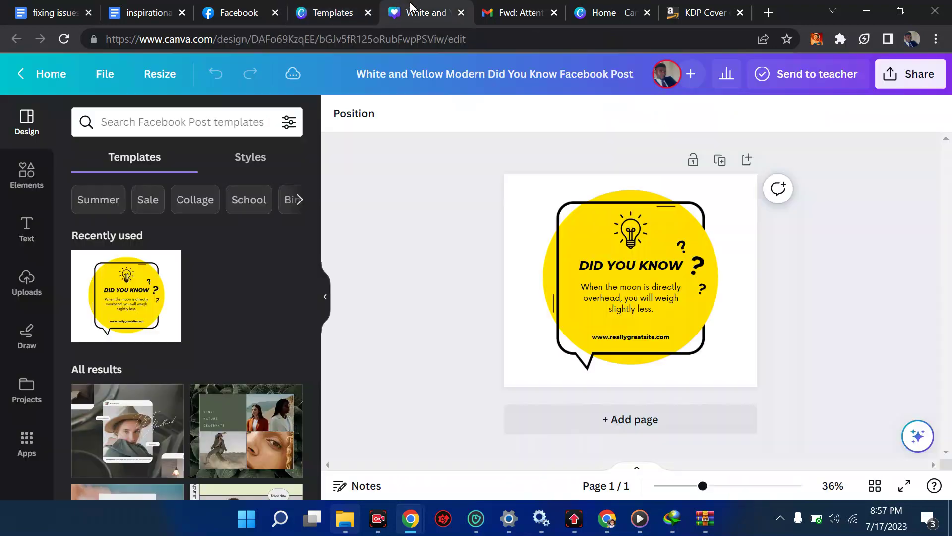
left_click(60, 74)
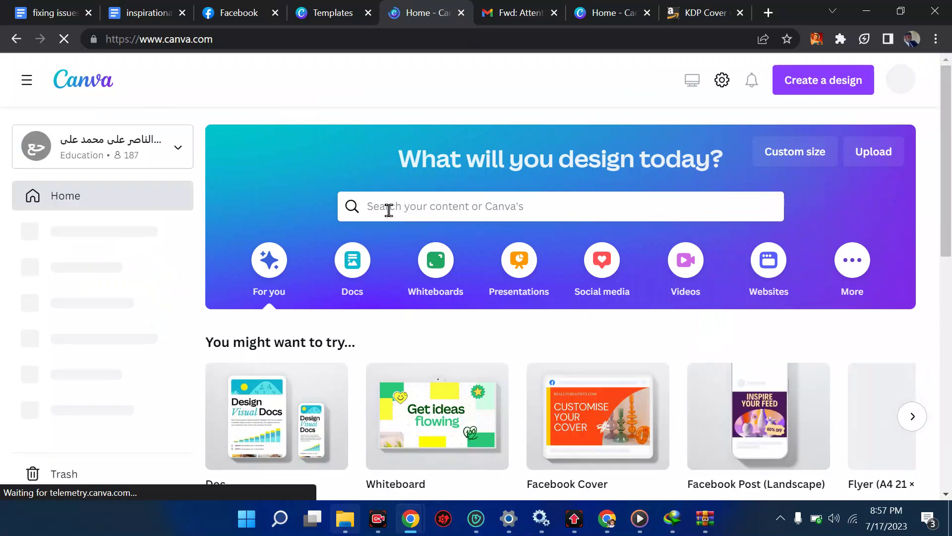
- Search Canva's templates for "book cover"
left_click(389, 211)
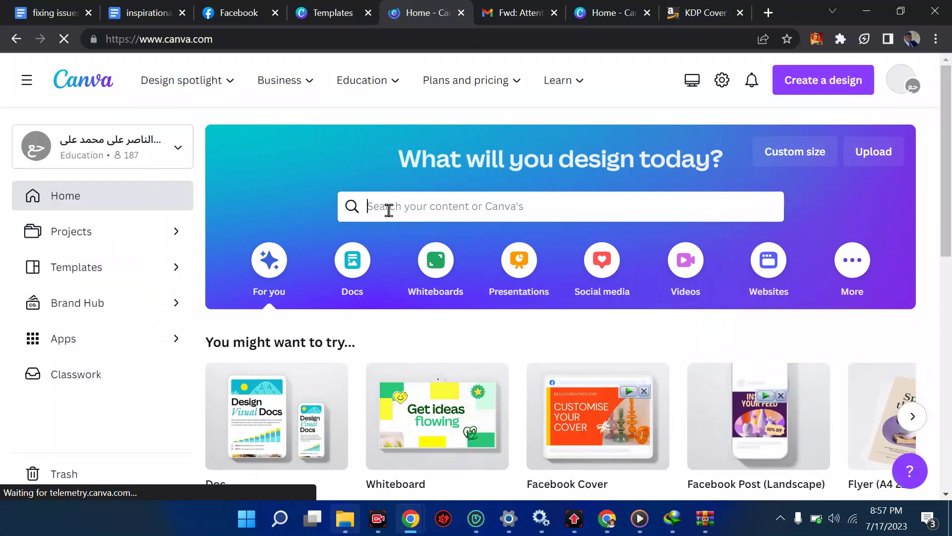
type("book cover")
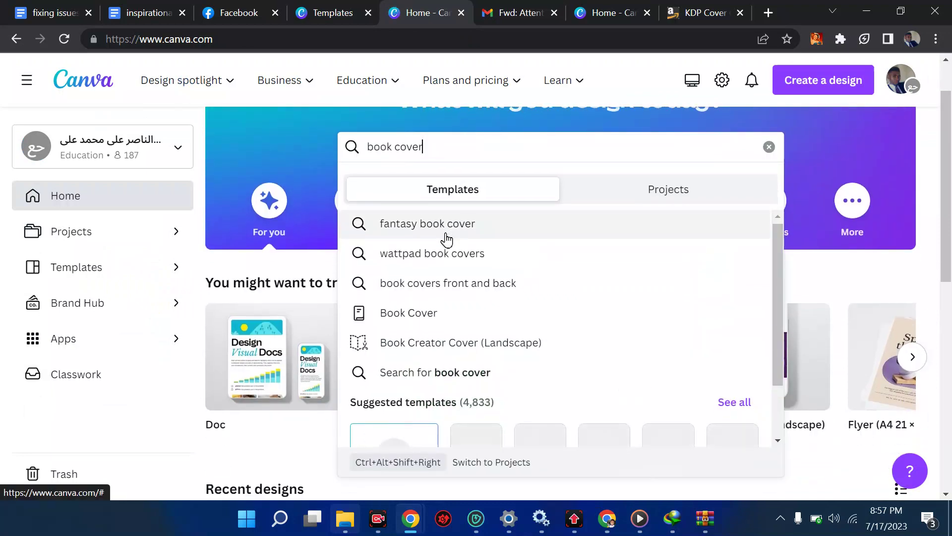
scroll(446, 240, "down", 2)
scroll(447, 240, "up", 2)
left_click(470, 175)
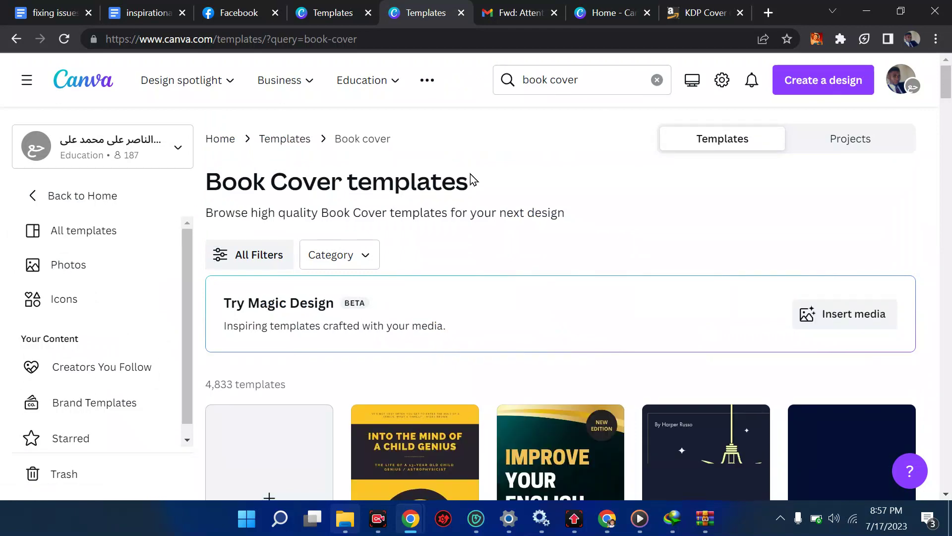
- Open the Black and Yellow Genius Autobiography Book Cover template and start customizing it
scroll(472, 180, "down", 3)
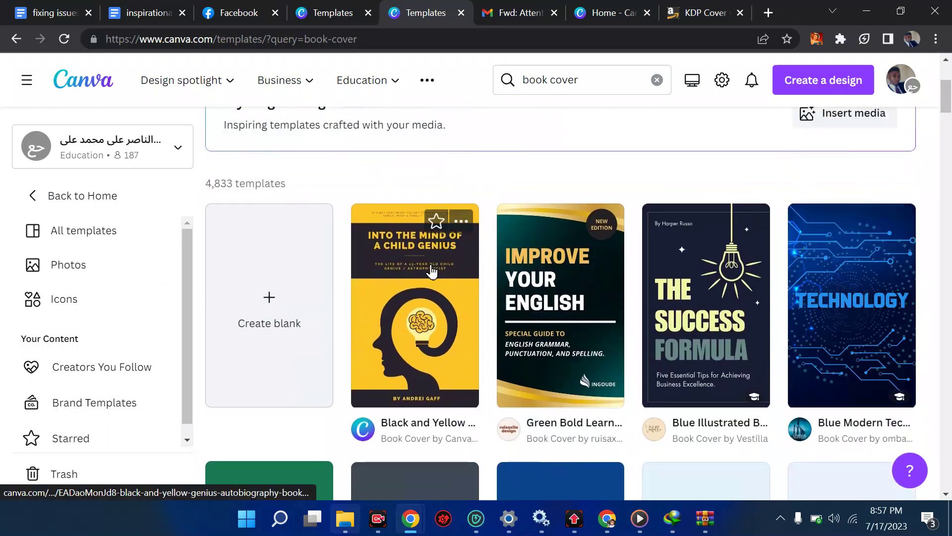
left_click(422, 324)
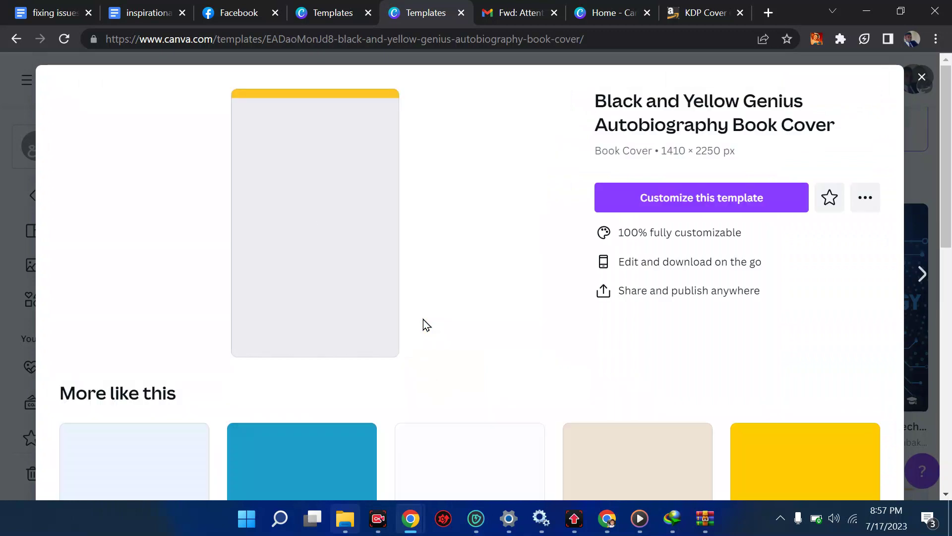
scroll(444, 315, "down", 1)
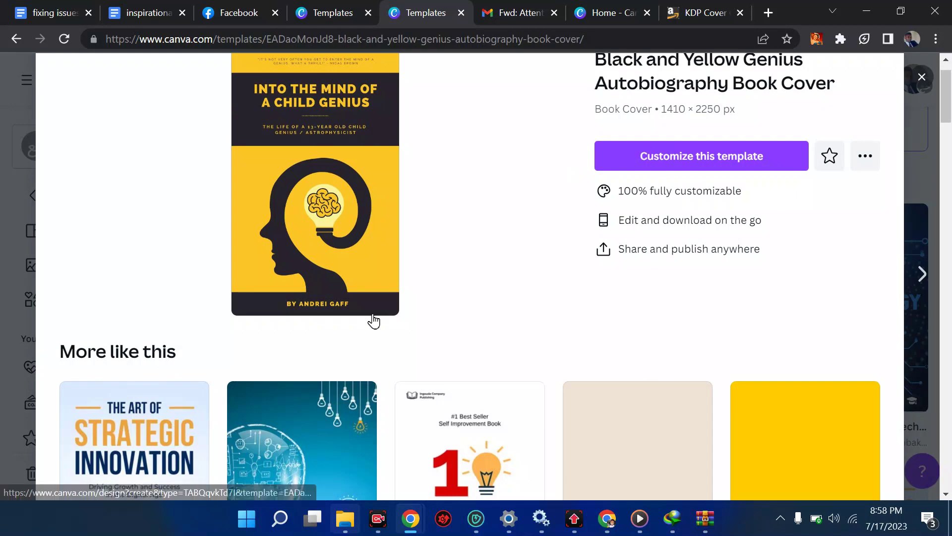
scroll(374, 322, "down", 5)
scroll(318, 248, "up", 3)
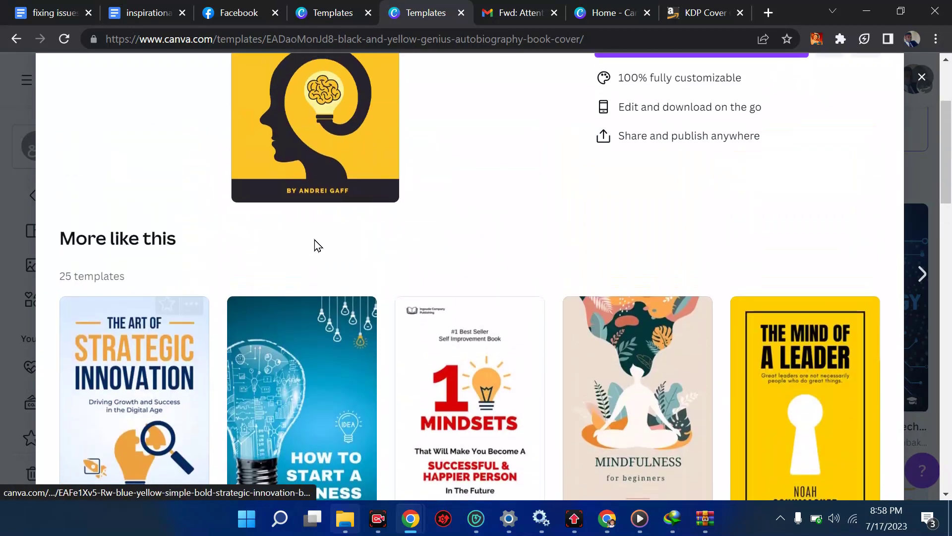
scroll(317, 245, "up", 3)
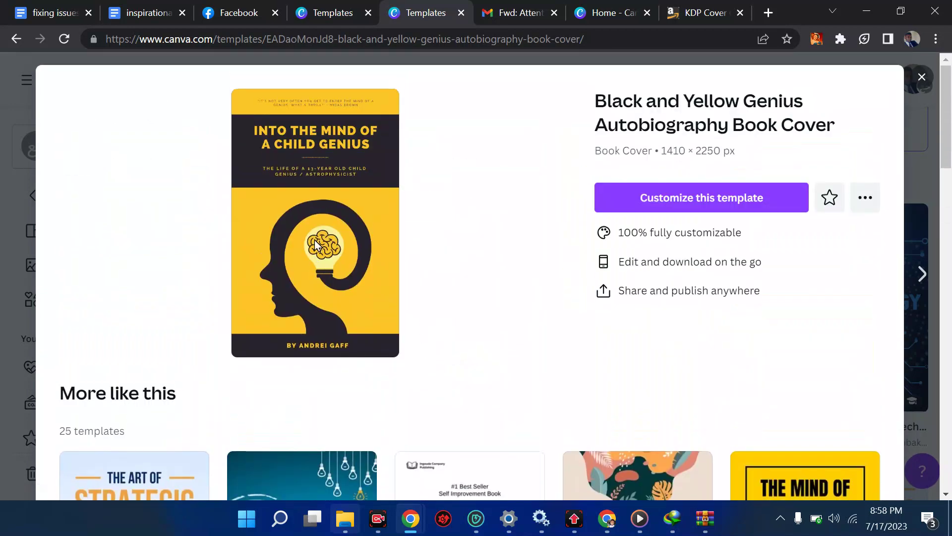
left_click(654, 200)
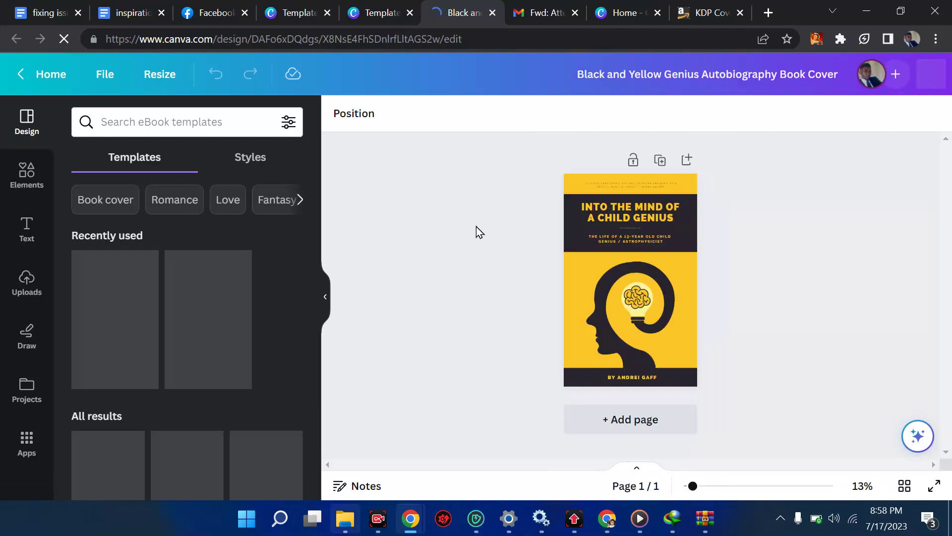
- Examine the custom width and height options for resizing the book cover design
left_click(159, 80)
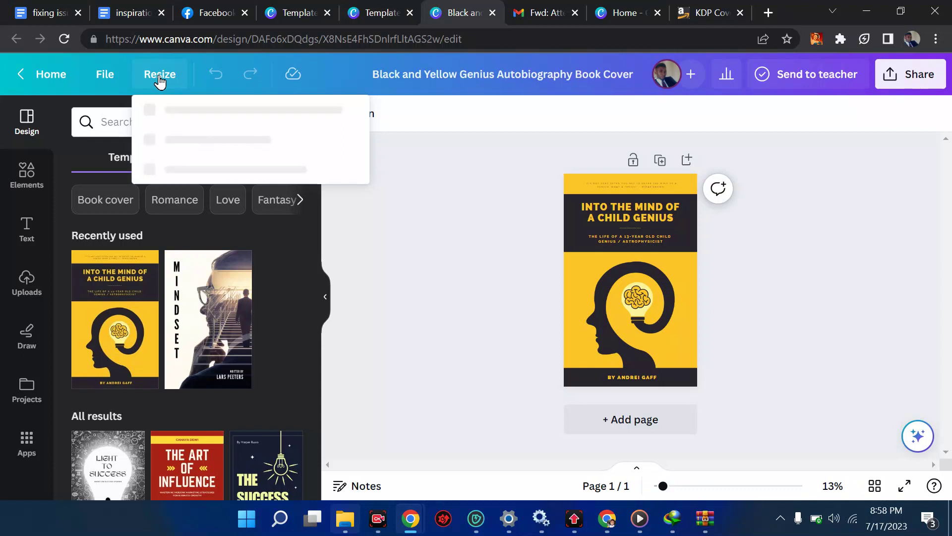
left_click(477, 208)
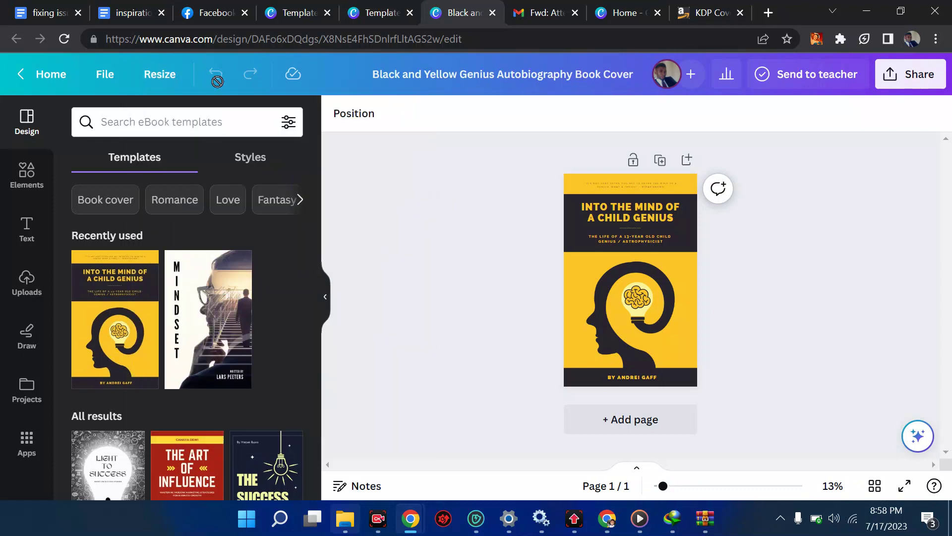
left_click(161, 84)
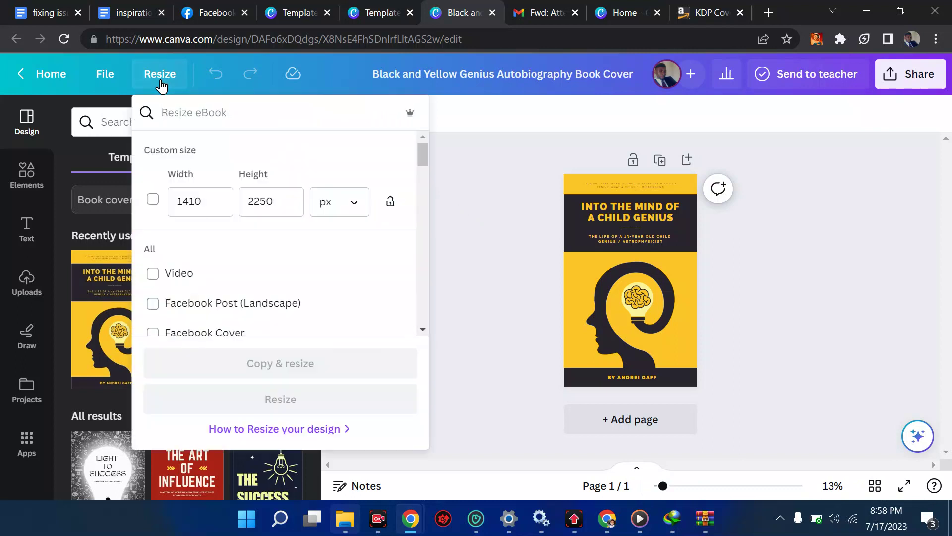
left_click(215, 205)
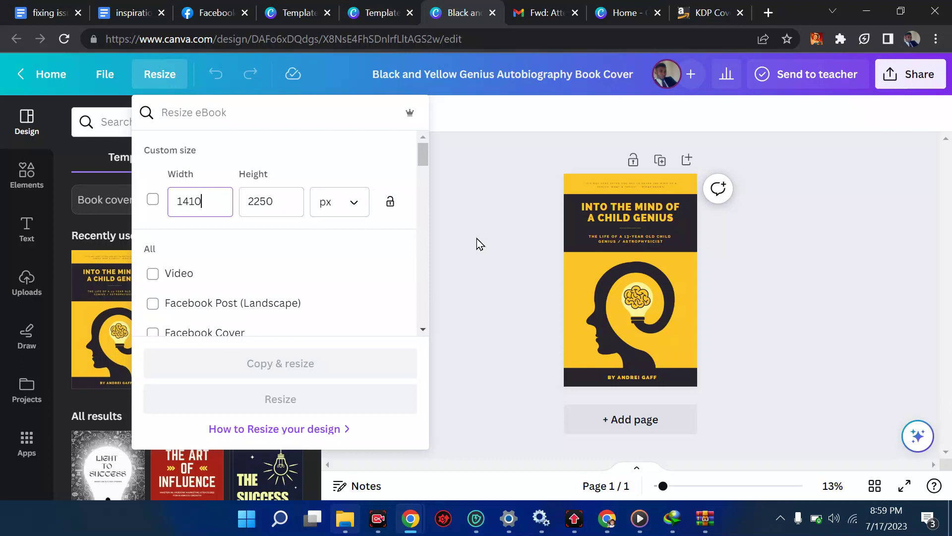
left_click(624, 284)
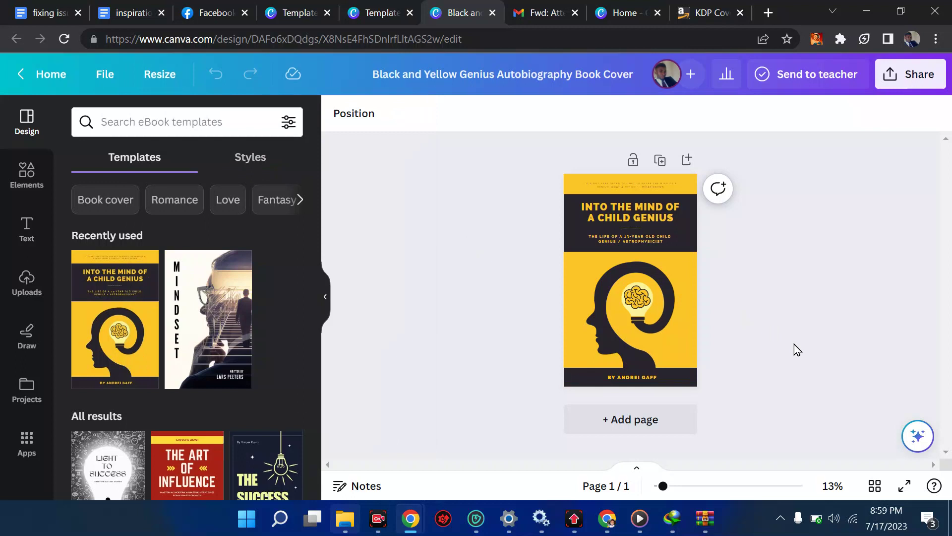
- Choose JPG as the book cover design's download file type and start the download
left_click(910, 74)
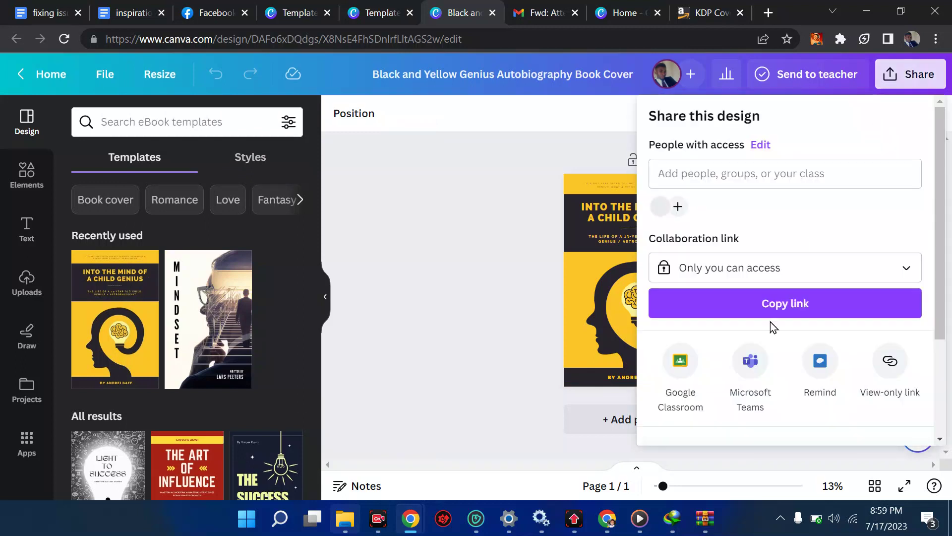
scroll(821, 389, "down", 2)
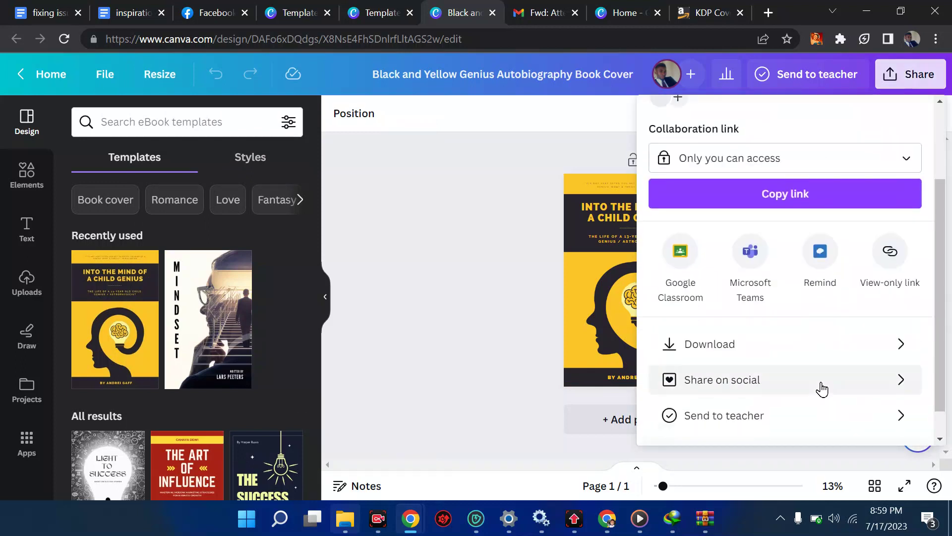
left_click(740, 343)
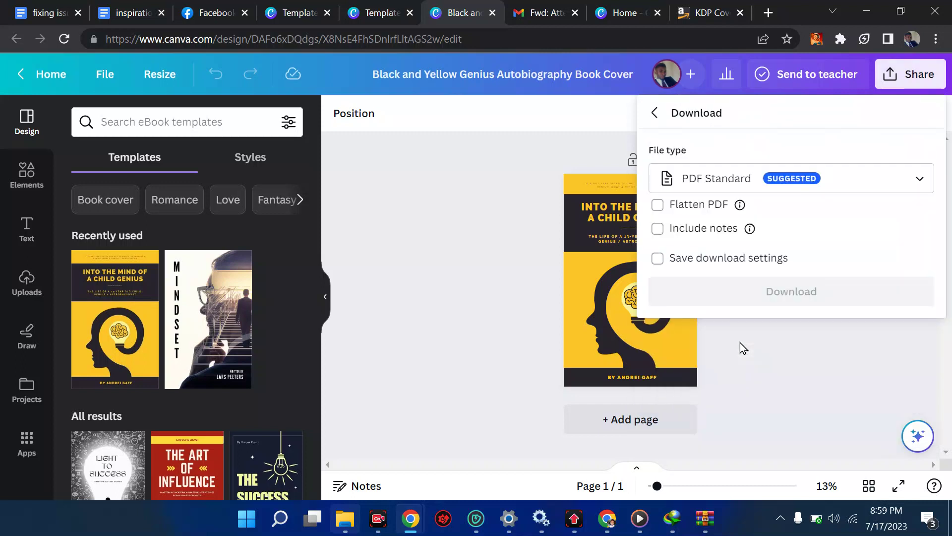
left_click(873, 184)
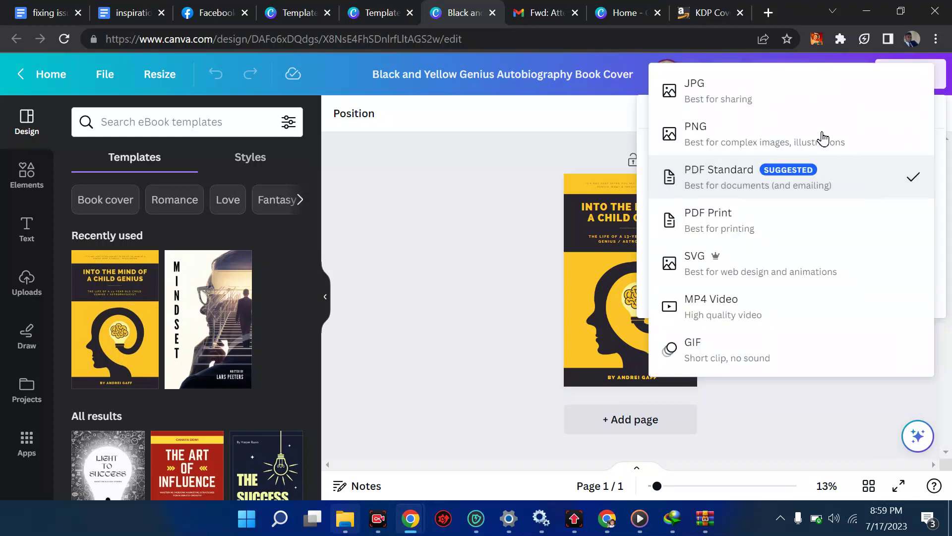
left_click(766, 99)
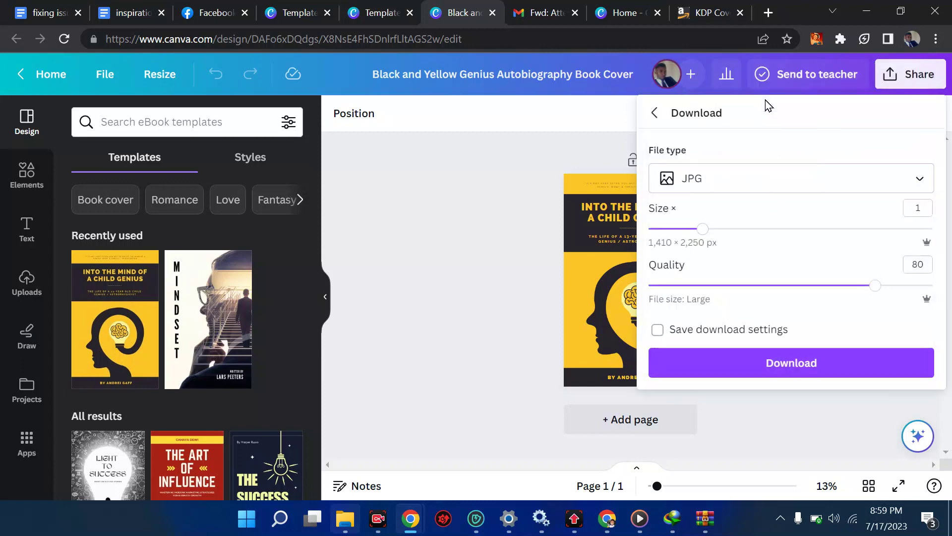
left_click(778, 366)
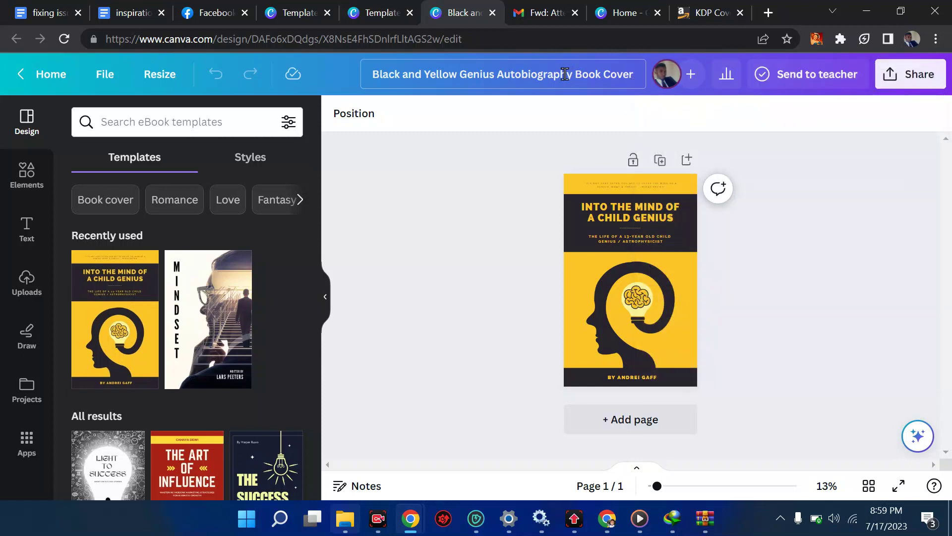
- Rename the book cover design as "test run"
key("ctrl+a")
left_click_drag(497, 74, 565, 74)
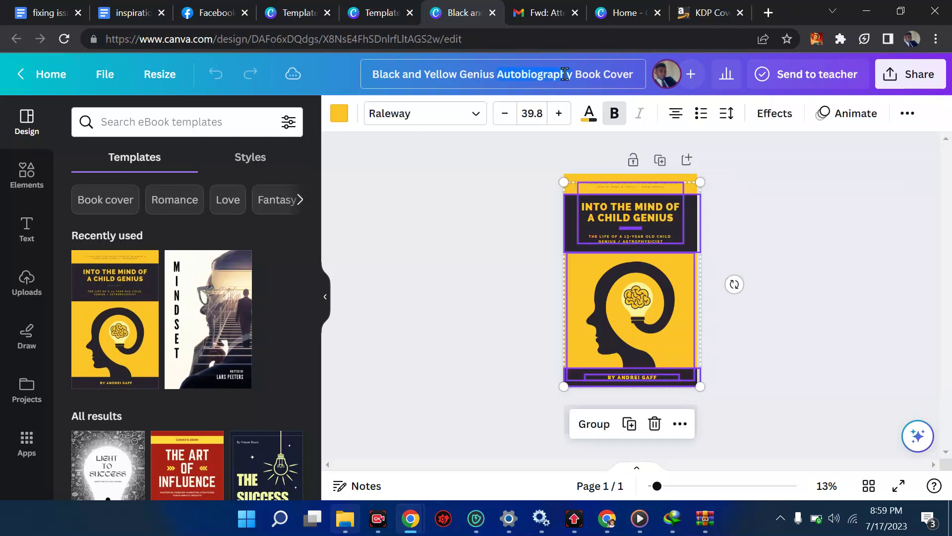
key("ctrl+a")
type("text ru")
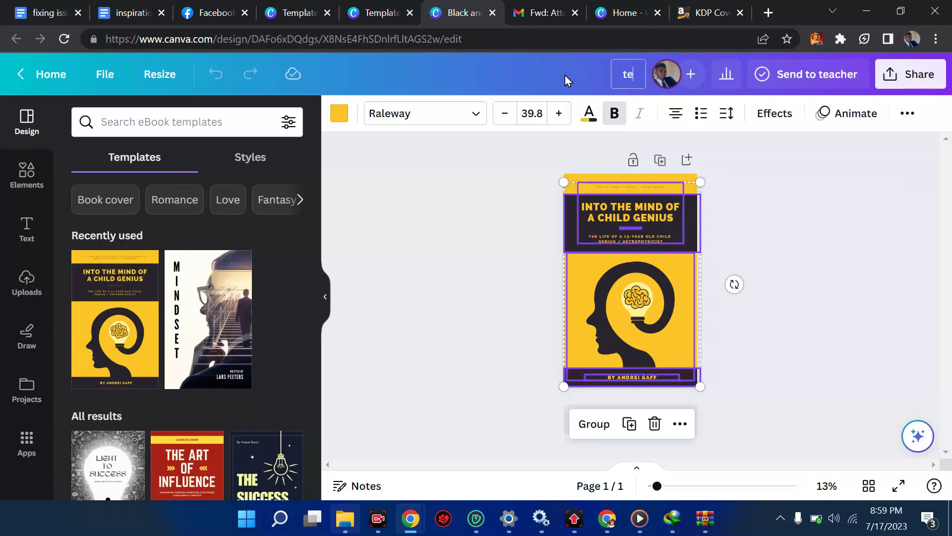
key("BackSpace")
key("BackSpace")
key("BackSpace")
key("BackSpace")
key("BackSpace")
type("st run")
left_click(844, 219)
- Download the "test run" book cover design with JPG as the file type
left_click(924, 91)
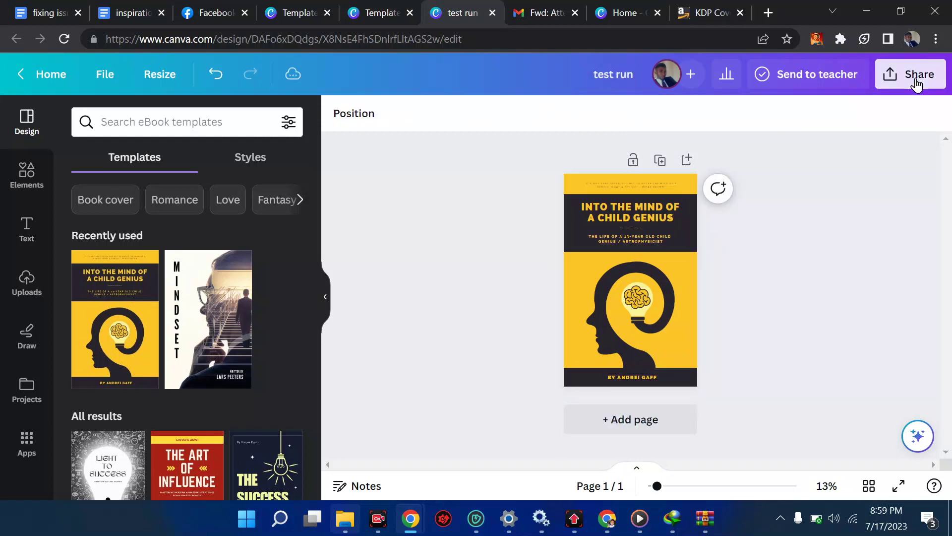
scroll(778, 392, "down", 3)
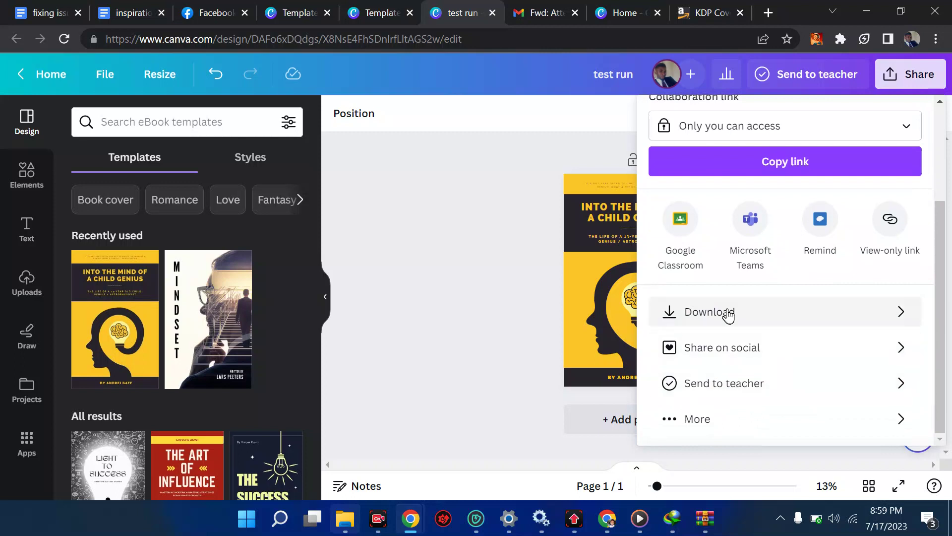
left_click(728, 311)
left_click(722, 184)
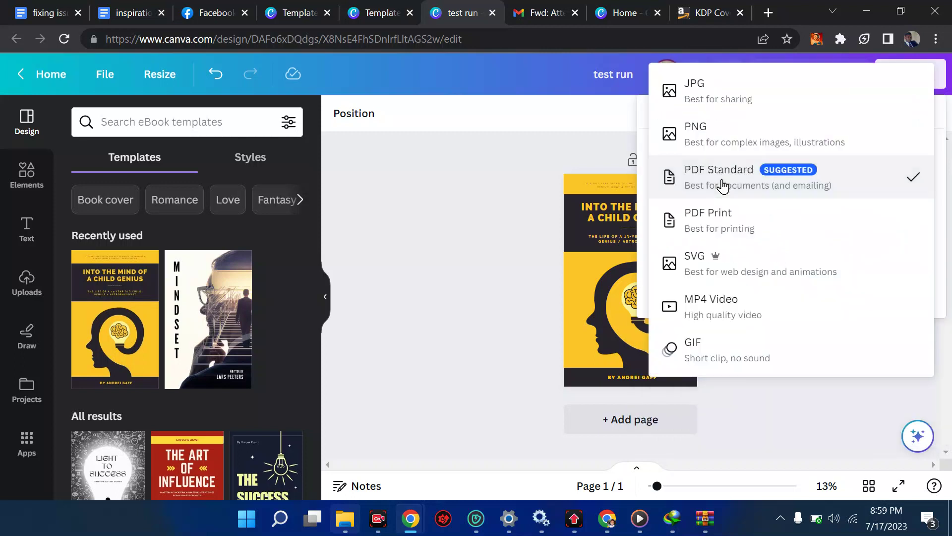
left_click(727, 95)
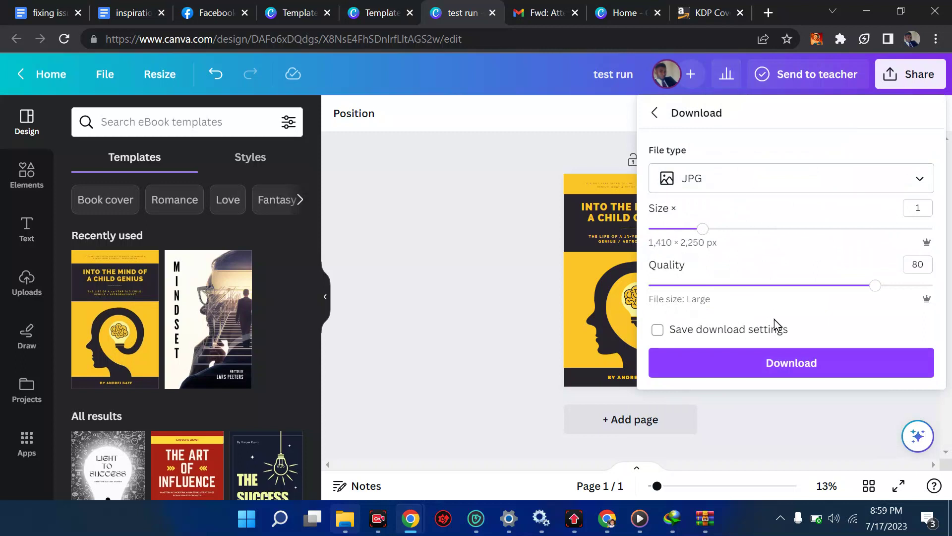
left_click(779, 369)
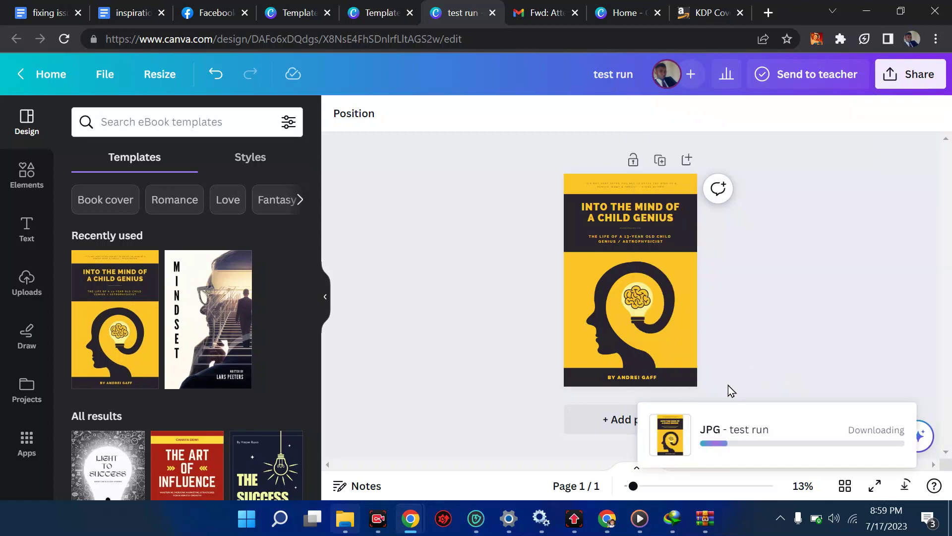
left_click(758, 450)
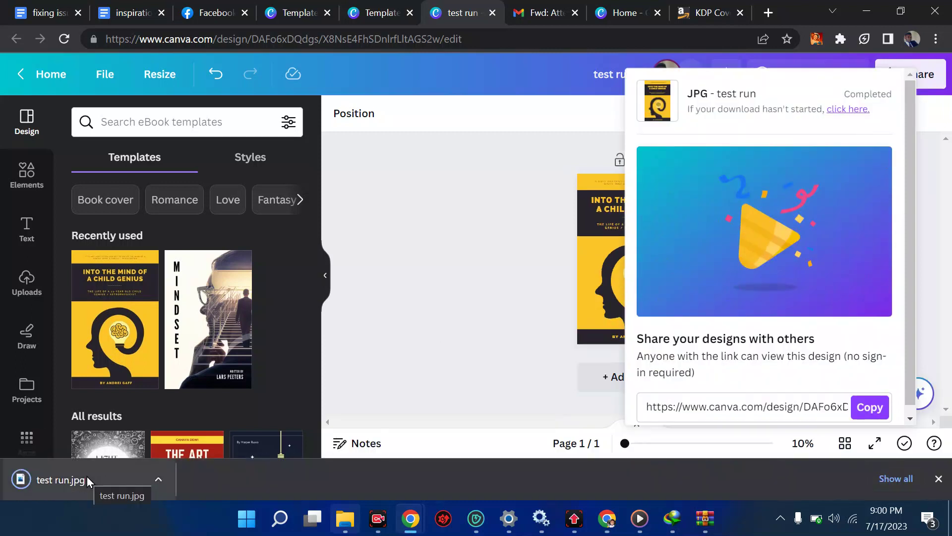
- Open the downloaded test run.jpg to check the cover, dismiss the antivirus notice and return to the design
left_click(87, 480)
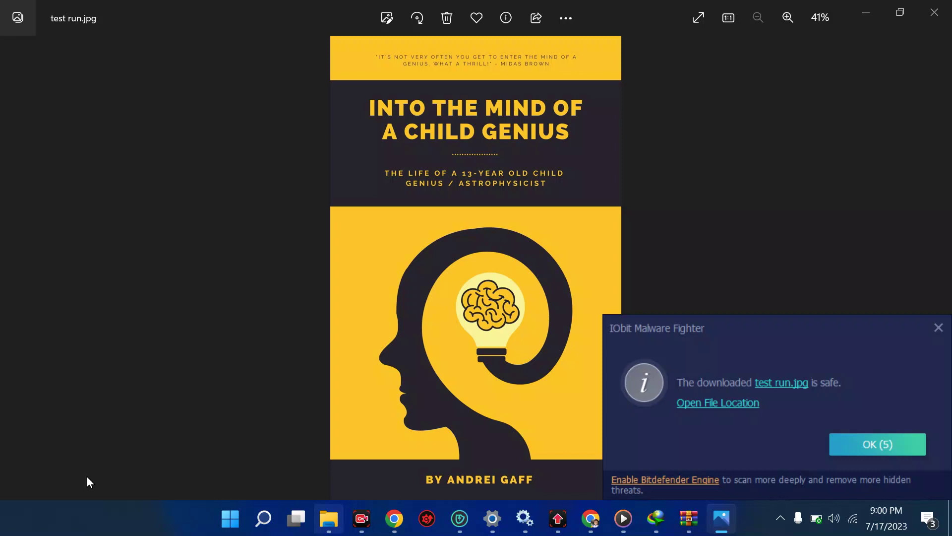
left_click(938, 327)
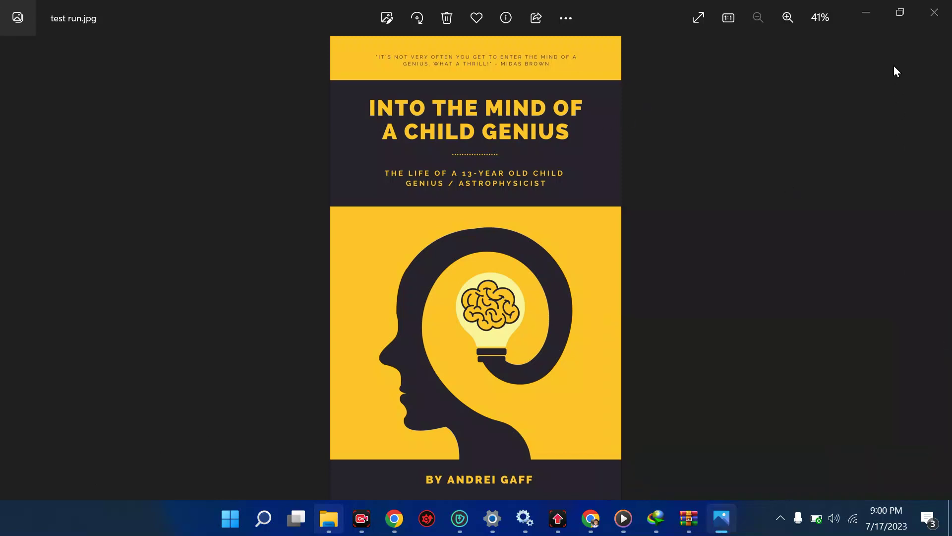
left_click(872, 17)
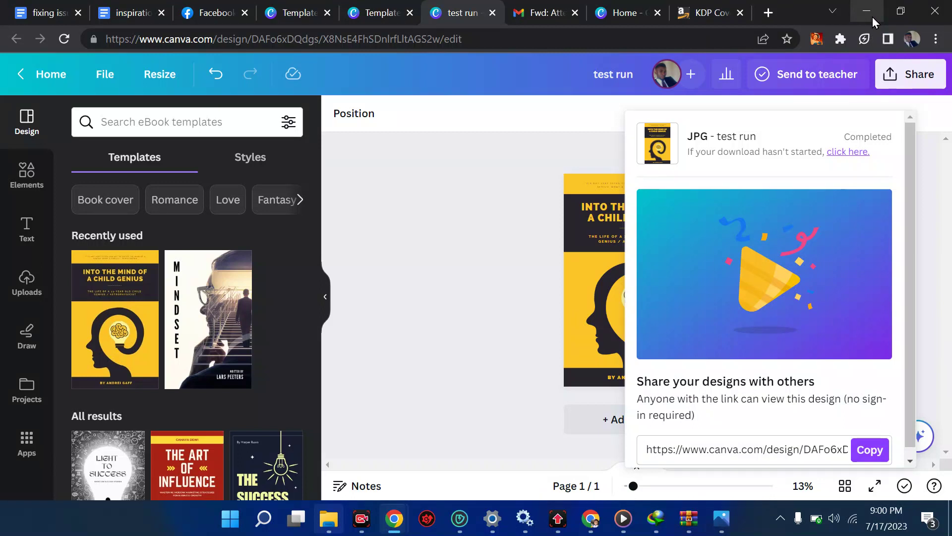
- Go back to the home page and start a new design with a custom size
left_click(64, 74)
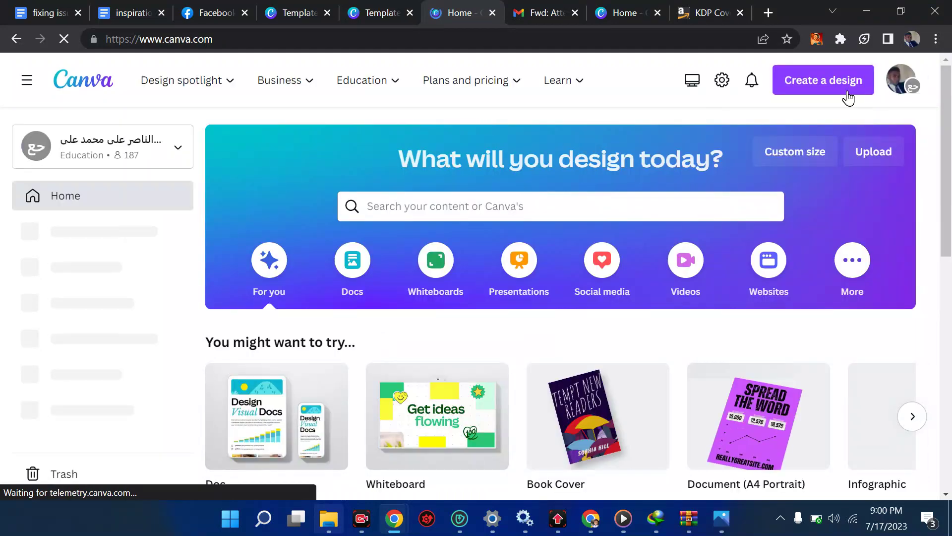
left_click(824, 82)
scroll(703, 308, "down", 6)
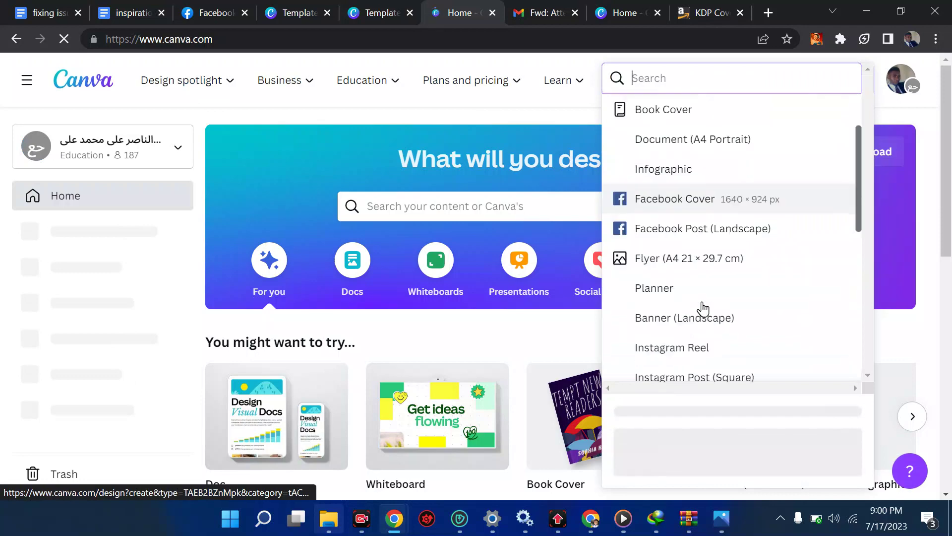
scroll(703, 308, "up", 3)
scroll(703, 308, "up", 3)
scroll(703, 308, "down", 10)
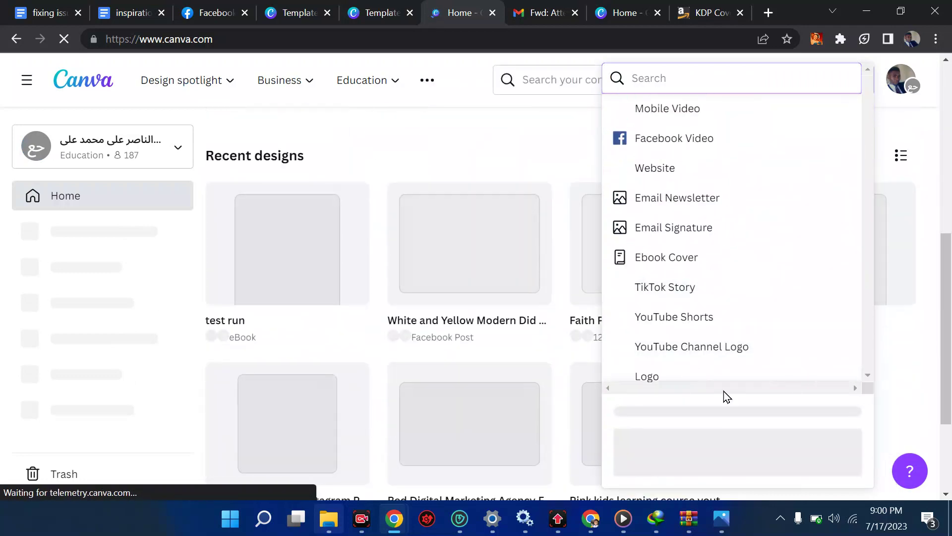
scroll(764, 372, "down", 1)
scroll(805, 353, "down", 3)
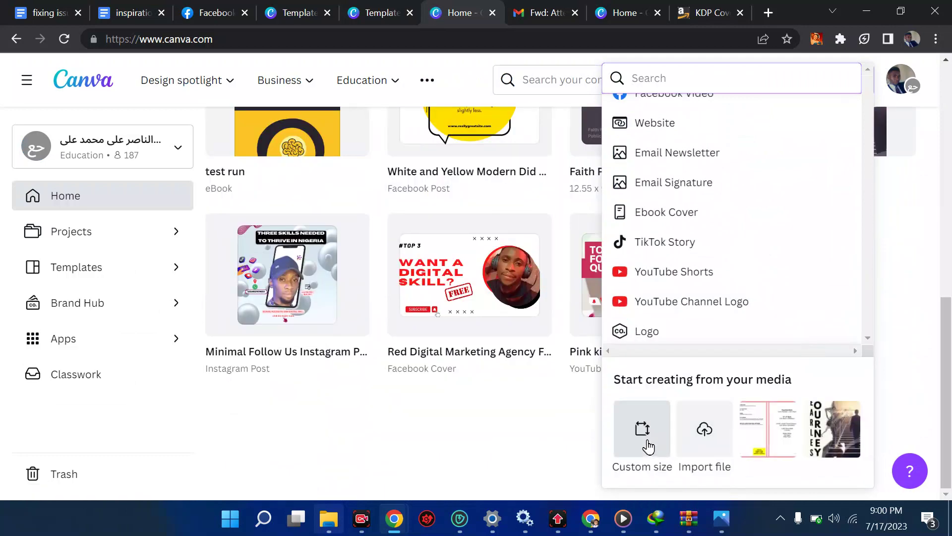
left_click(648, 447)
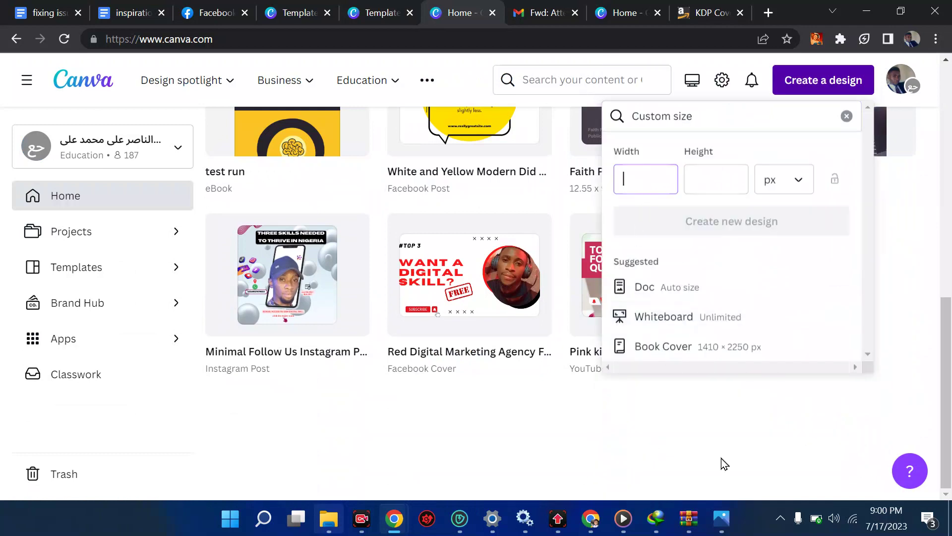
- Check the overall cover dimensions in the PAPERBACK_6.000x9.000_134_BW_WHITE_en_US image on the desktop and return to the custom size form
left_click(721, 518)
left_click(722, 520)
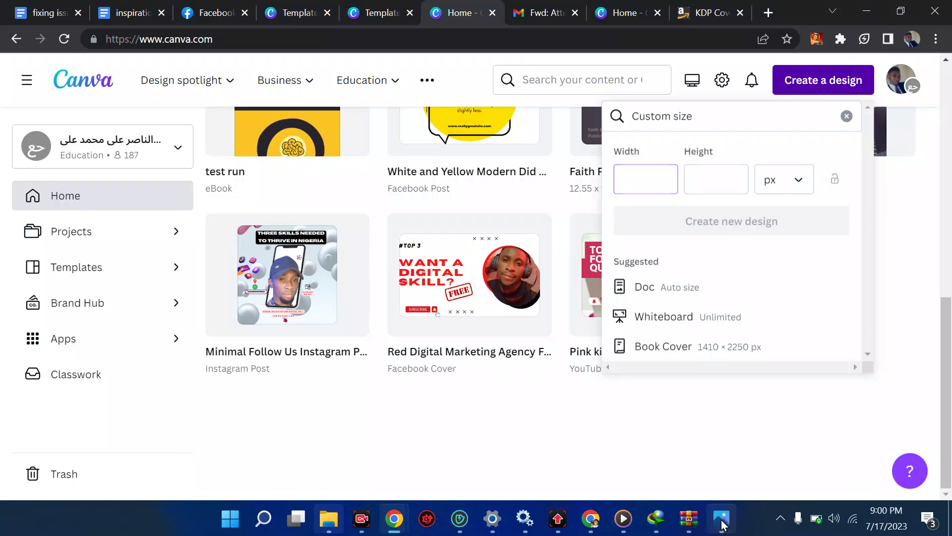
left_click(950, 518)
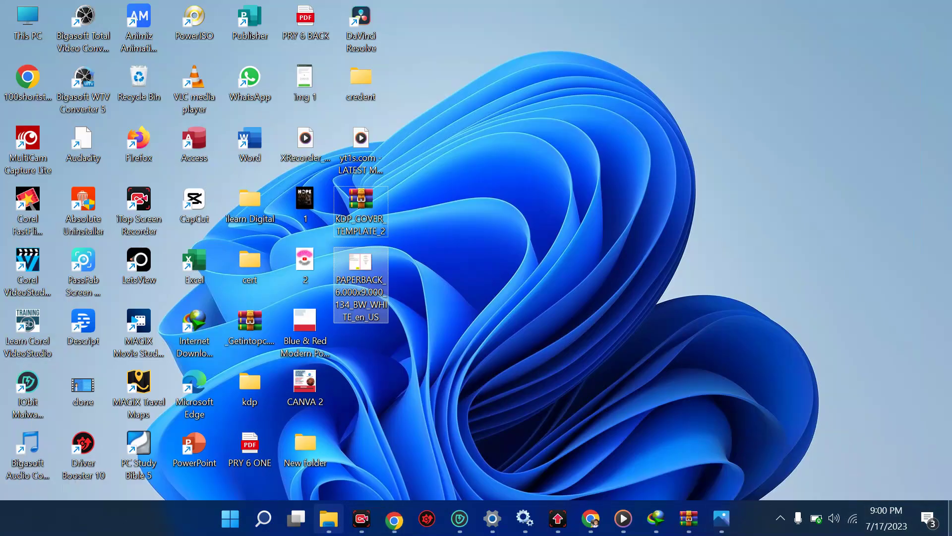
double_click(346, 283)
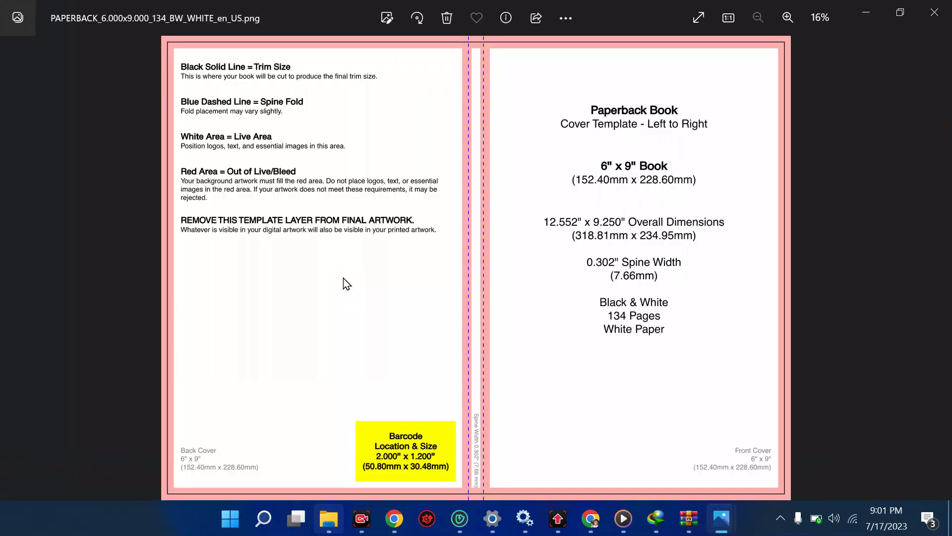
left_click(866, 13)
left_click(394, 518)
left_click(424, 449)
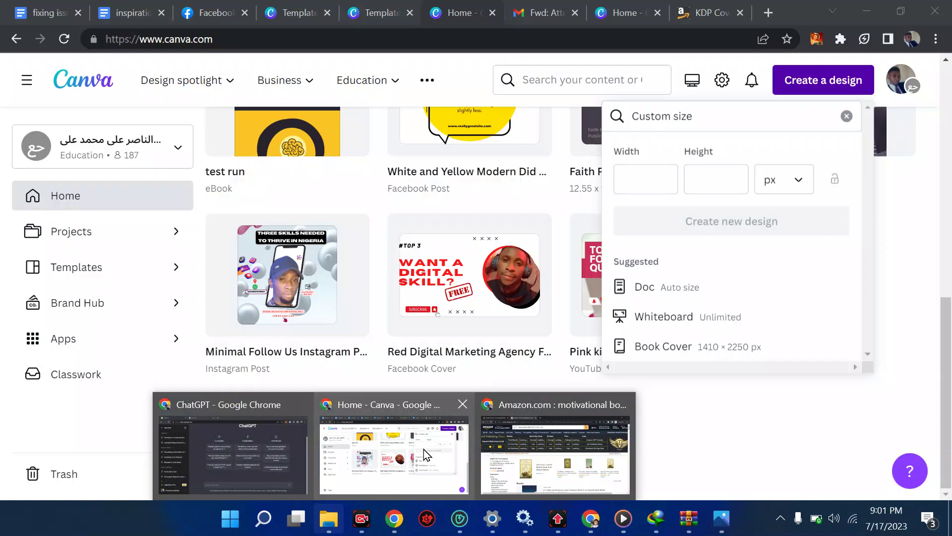
- Set the custom size unit to inches, with a width of 12.225 and a height of 9.25
left_click(782, 187)
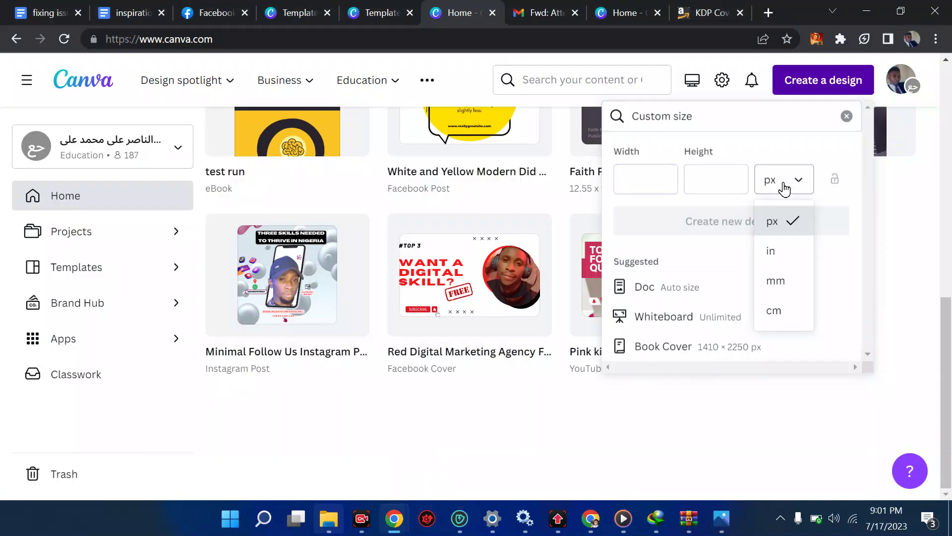
left_click(772, 263)
left_click(629, 169)
type("12.")
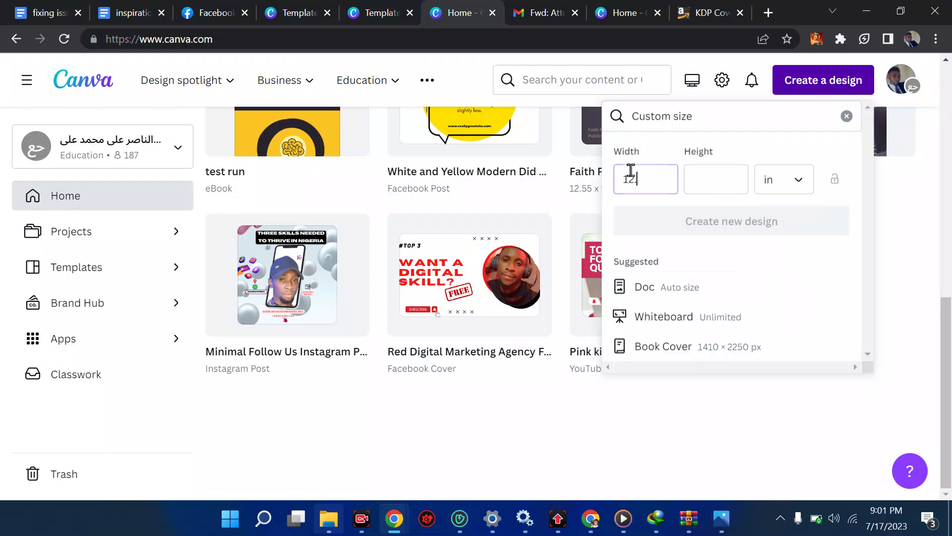
type("225")
left_click(710, 184)
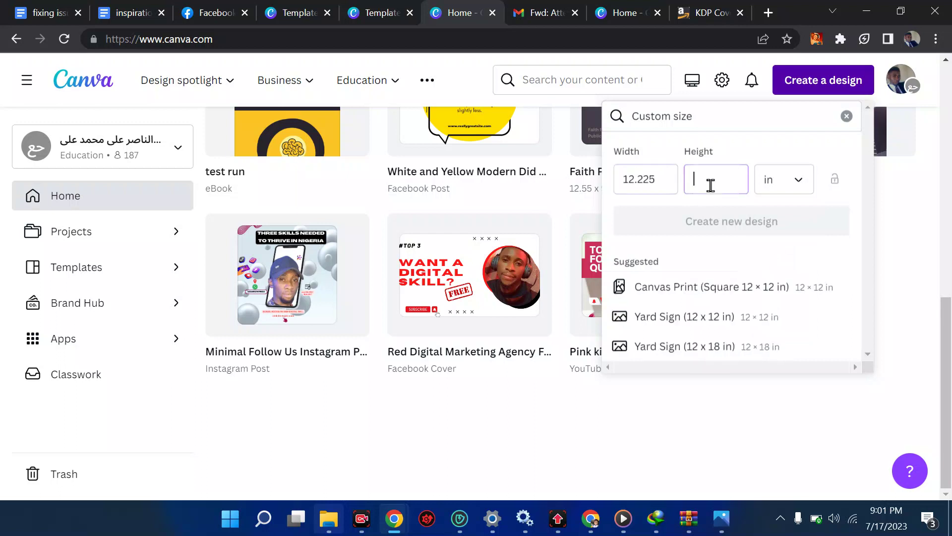
type("9.25")
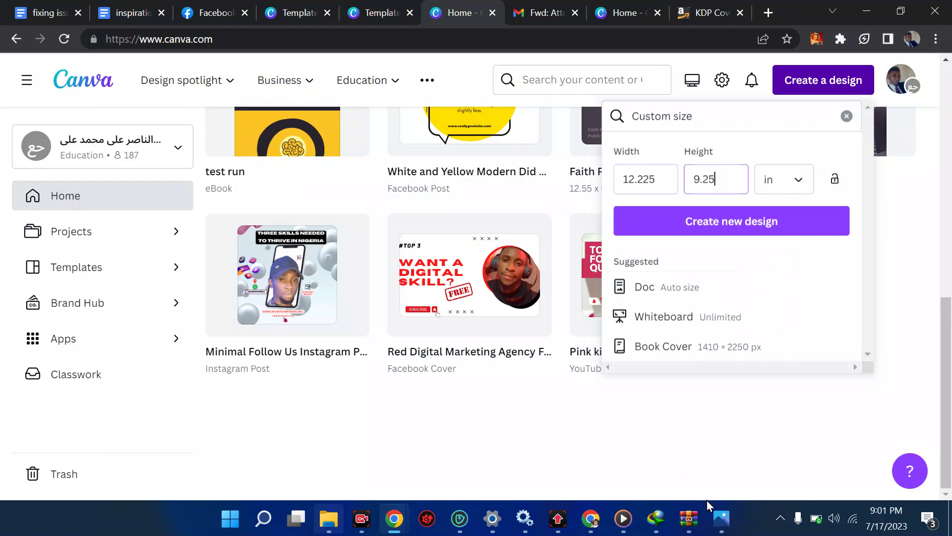
- Correct the custom size to 12.552 in wide and 9.250 in high against the template image and create the new design
mouse_move(721, 518)
mouse_move(760, 456)
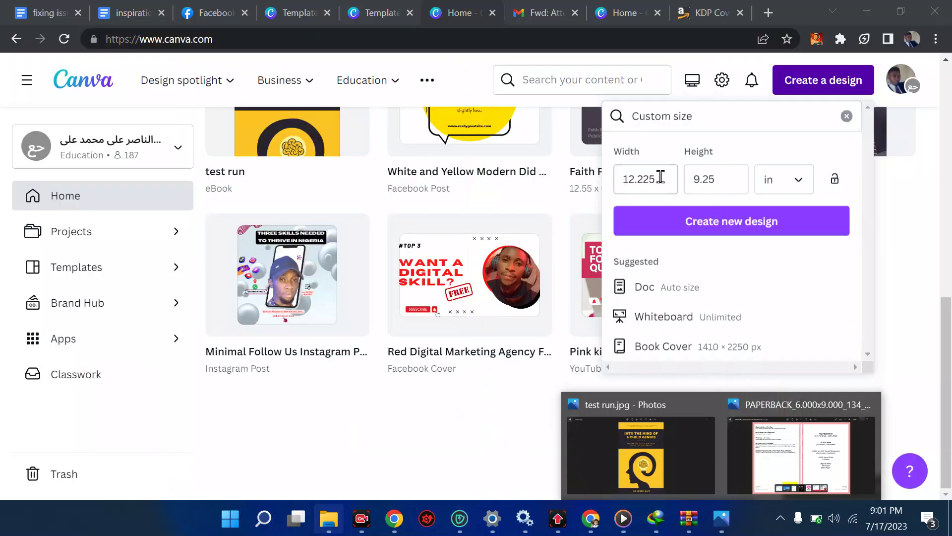
left_click(660, 177)
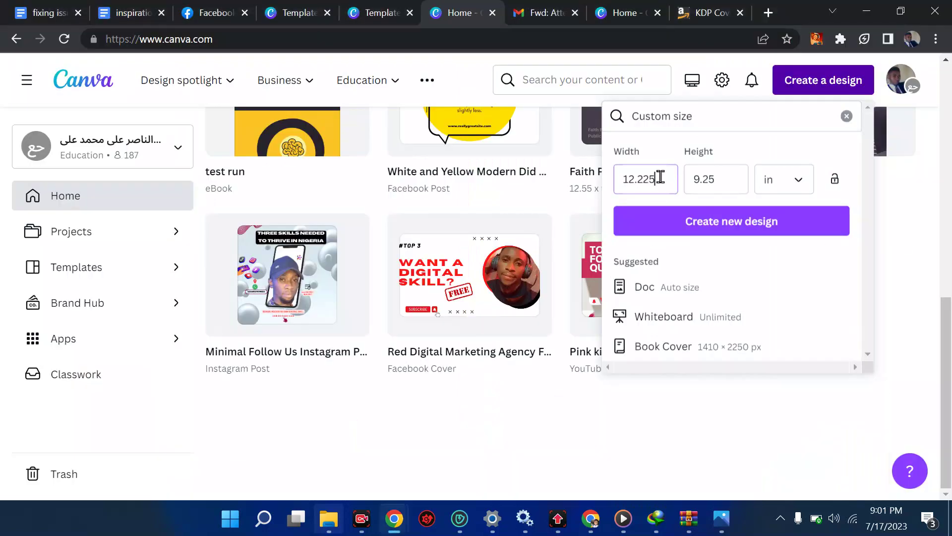
key("BackSpace")
key("BackSpace")
type(".552")
left_click(724, 187)
type("0")
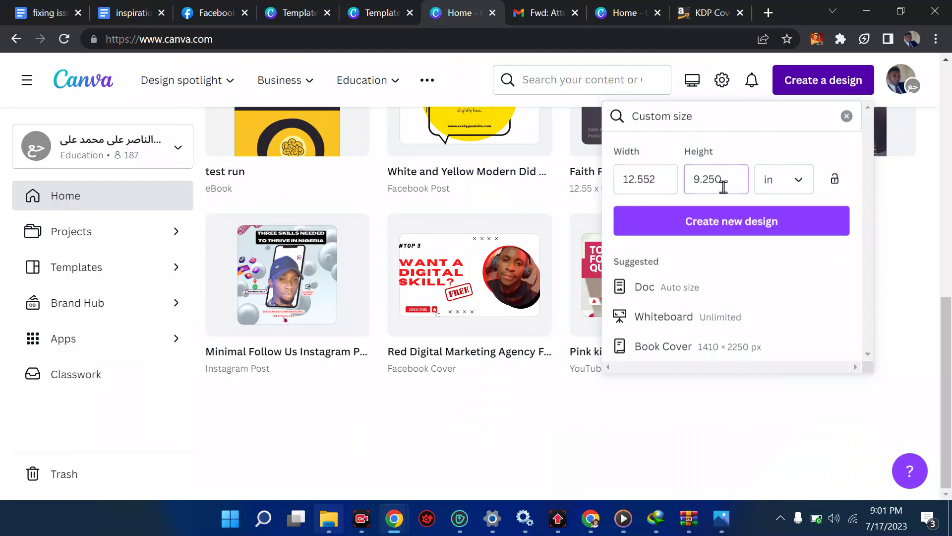
left_click(736, 233)
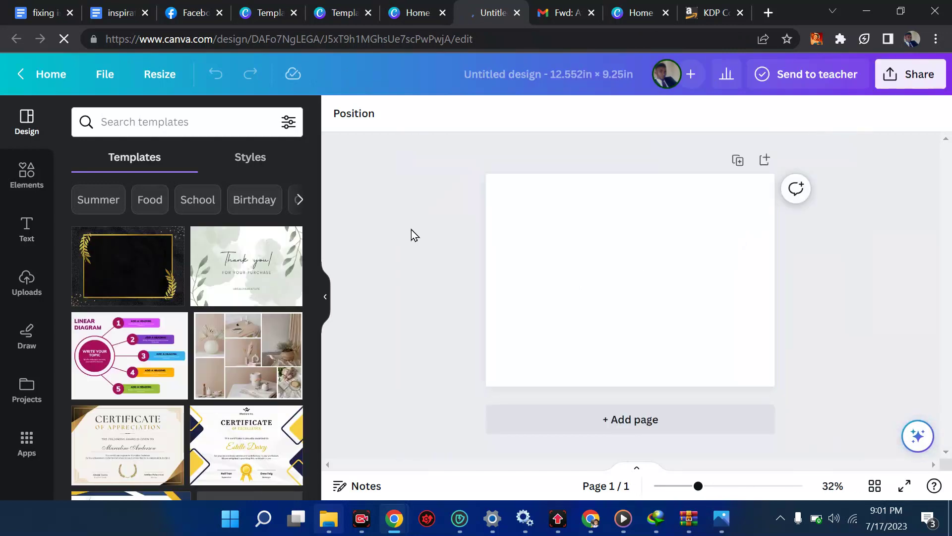
- Try to upload the test run image from the Downloads folder into the new design's uploads
left_click(44, 281)
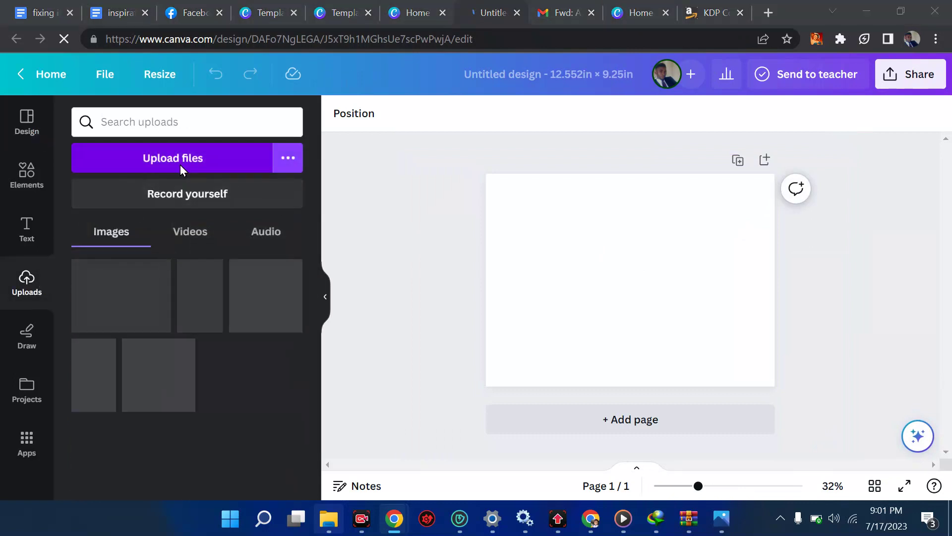
left_click(180, 164)
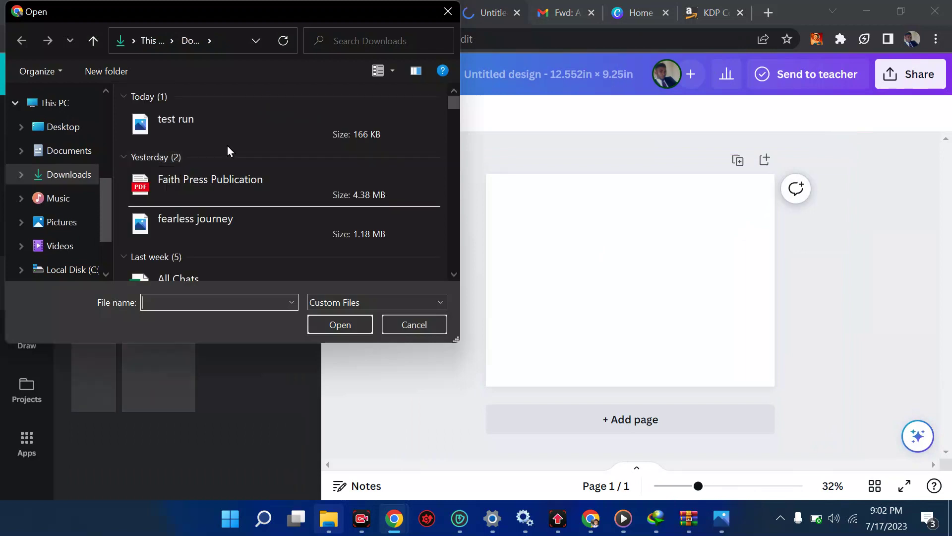
left_click(202, 127)
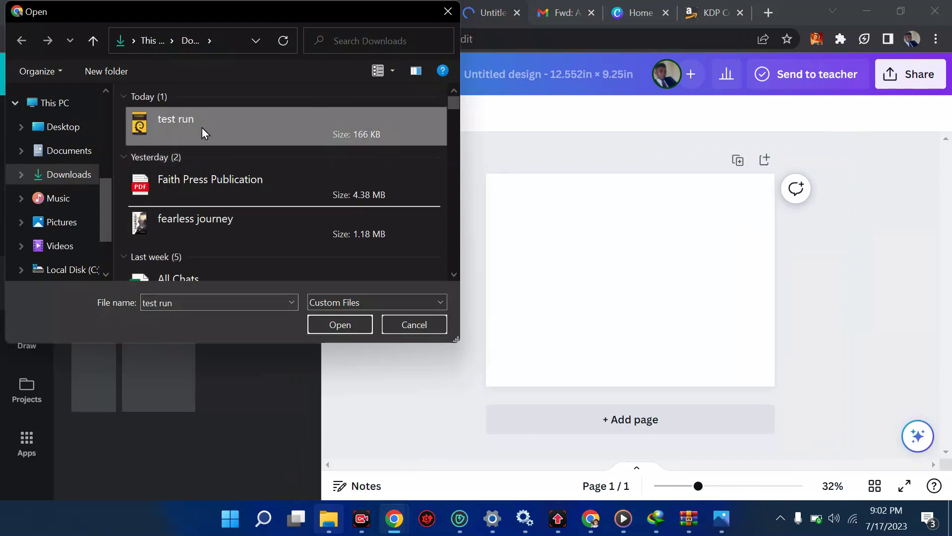
left_click(334, 324)
- Upload the PAPERBACK_6.000x9.000_134_BW_WHITE_en_US template image from the Desktop and add it to the page
left_click(165, 158)
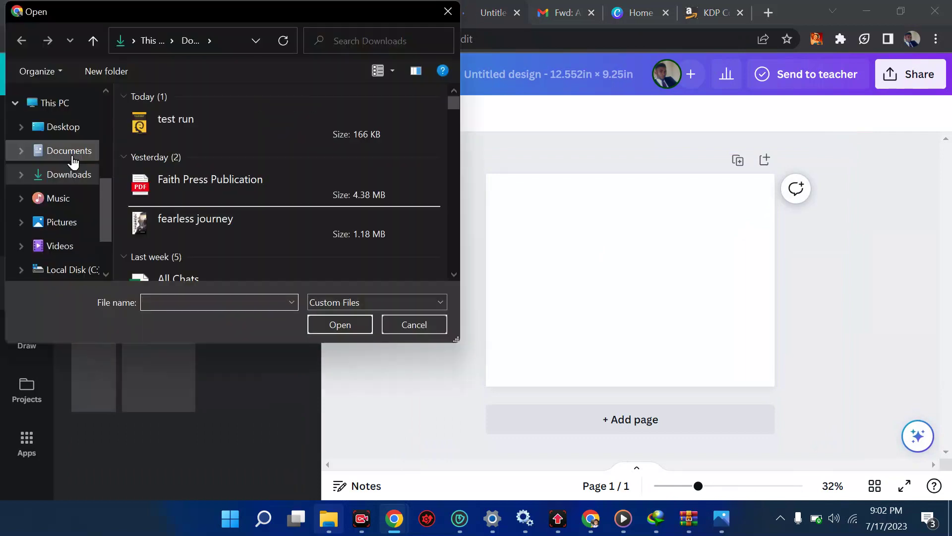
left_click(72, 131)
scroll(326, 192, "down", 5)
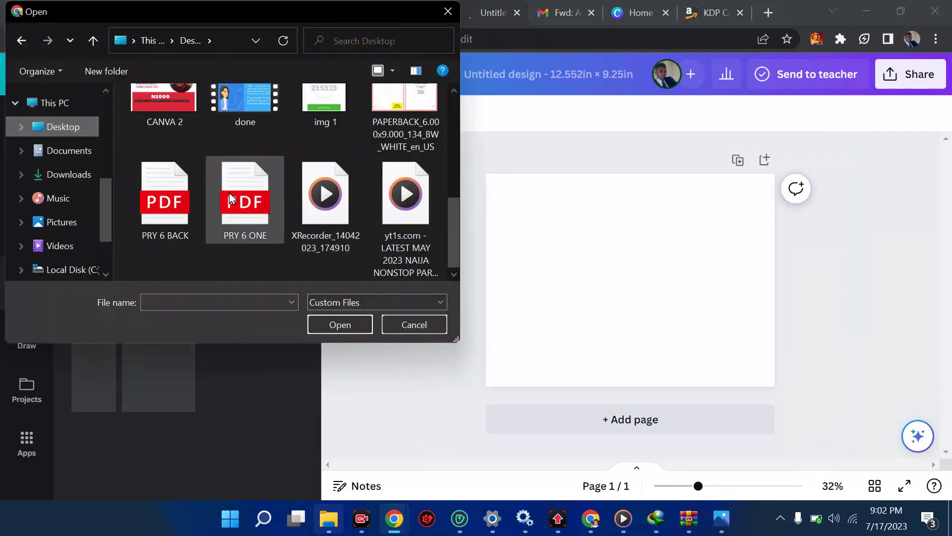
double_click(391, 105)
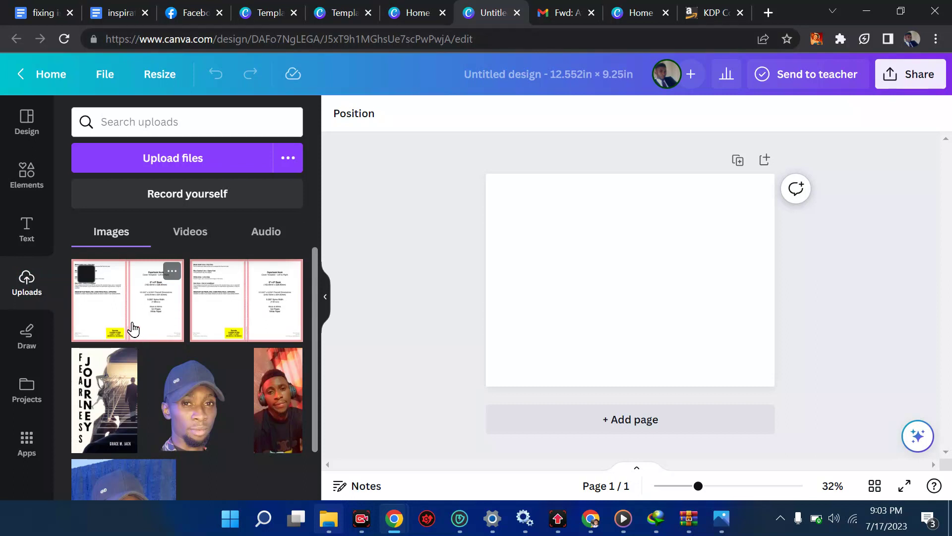
left_click(131, 327)
- Upload the test run cover image from the Downloads folder
left_click(216, 157)
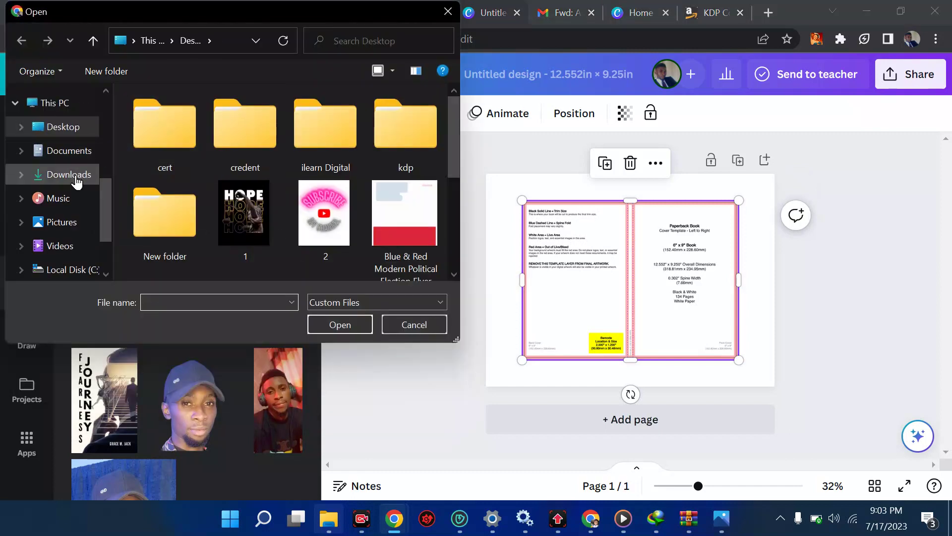
left_click(70, 175)
double_click(170, 129)
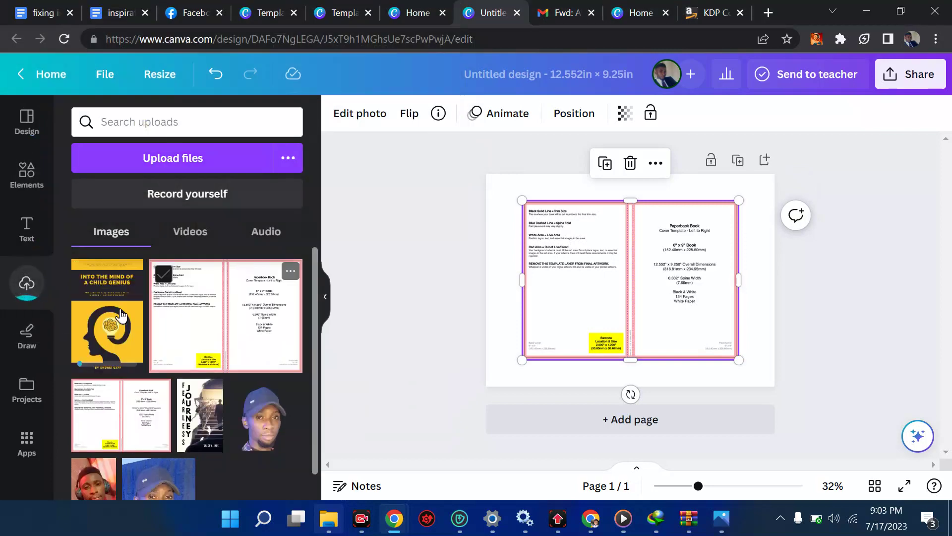
- Align the template image with the page's upper-left corner and enlarge it to fill the whole page
left_click_drag(611, 237, 576, 211)
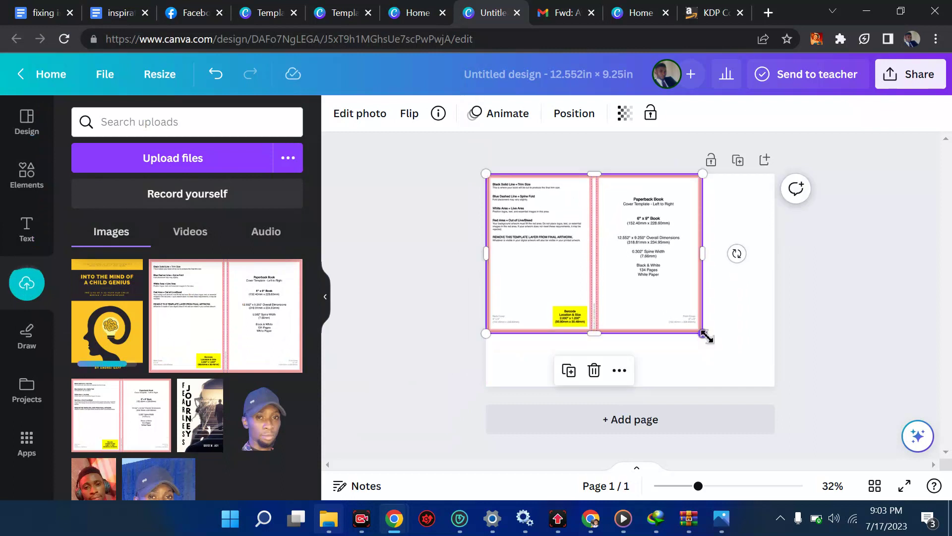
left_click_drag(703, 334, 777, 390)
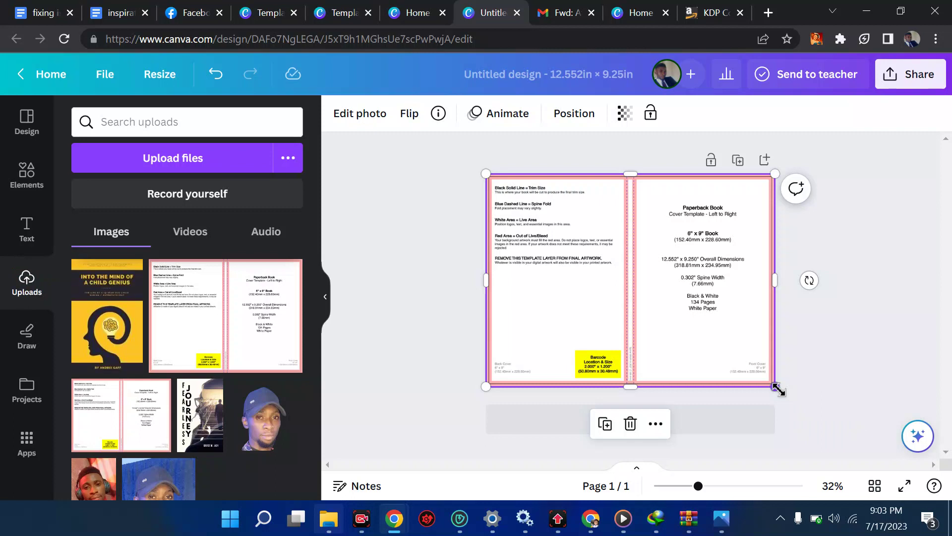
left_click(434, 276)
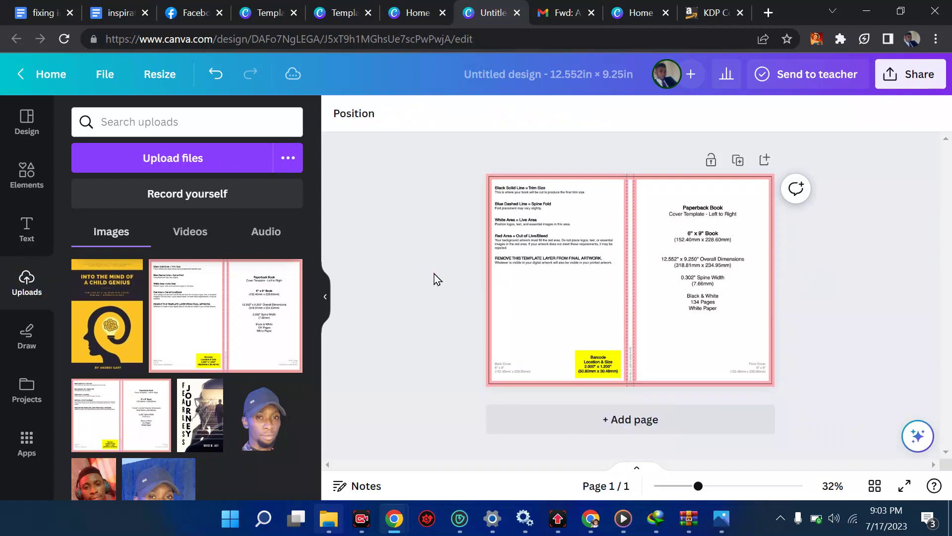
left_click(520, 277)
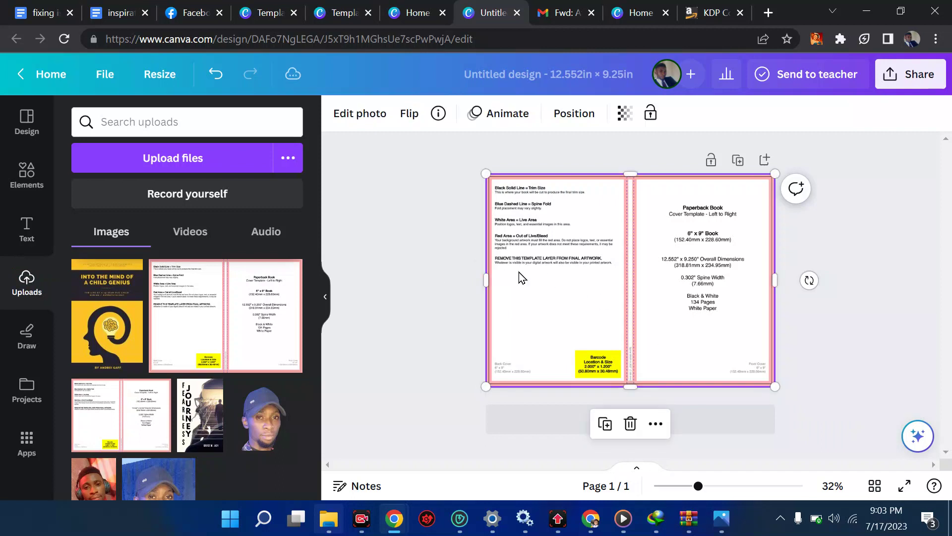
left_click(117, 304)
left_click_drag(637, 270, 563, 276)
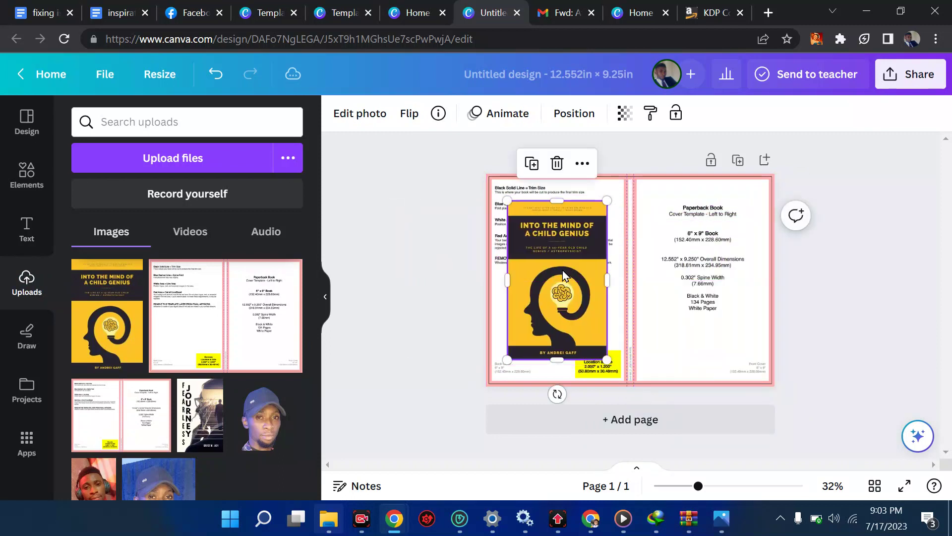
key("Delete")
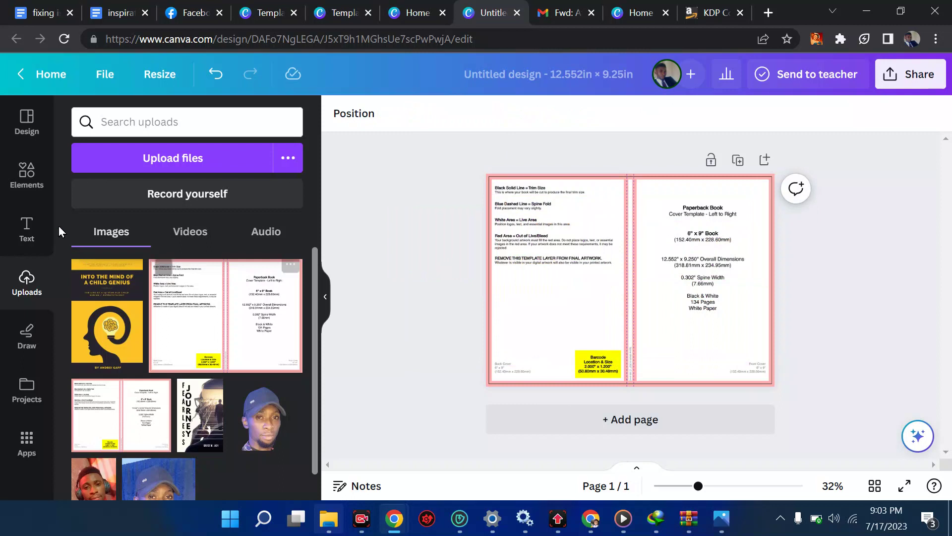
- Add a square shape over the template and stretch it beyond the page edges so it covers the whole page
left_click(28, 178)
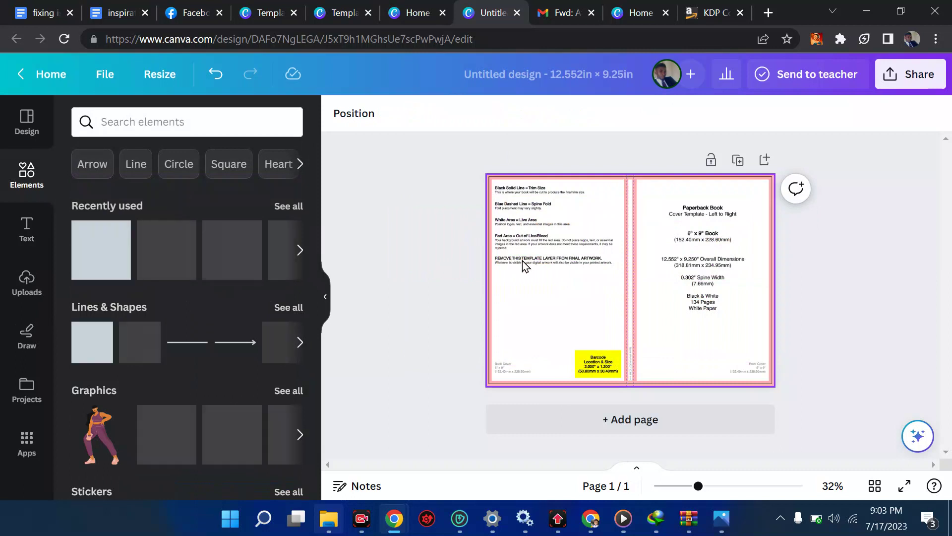
left_click(117, 264)
left_click_drag(615, 262, 867, 417)
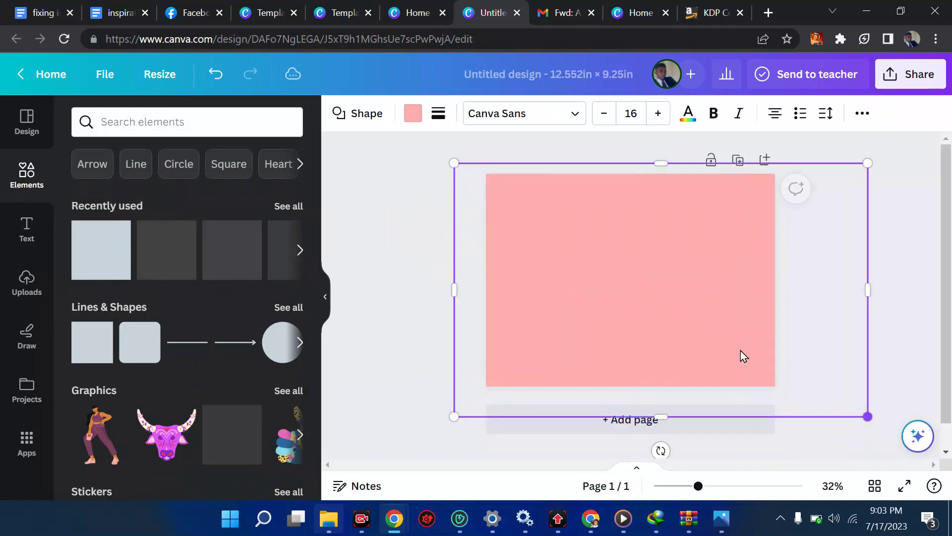
left_click_drag(666, 151, 665, 145)
left_click_drag(455, 279, 432, 280)
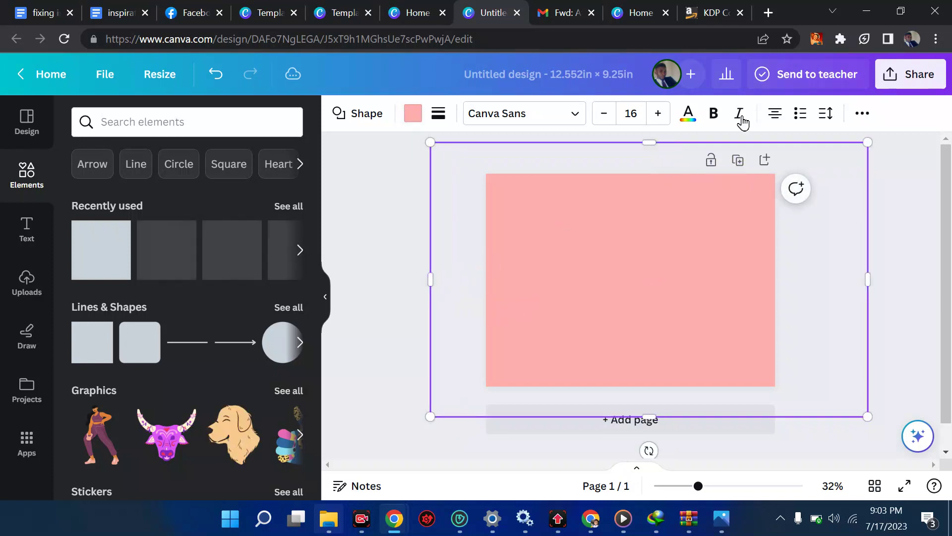
- Change the fill of the shape covering the page to solid black
left_click(409, 119)
scroll(142, 321, "down", 5)
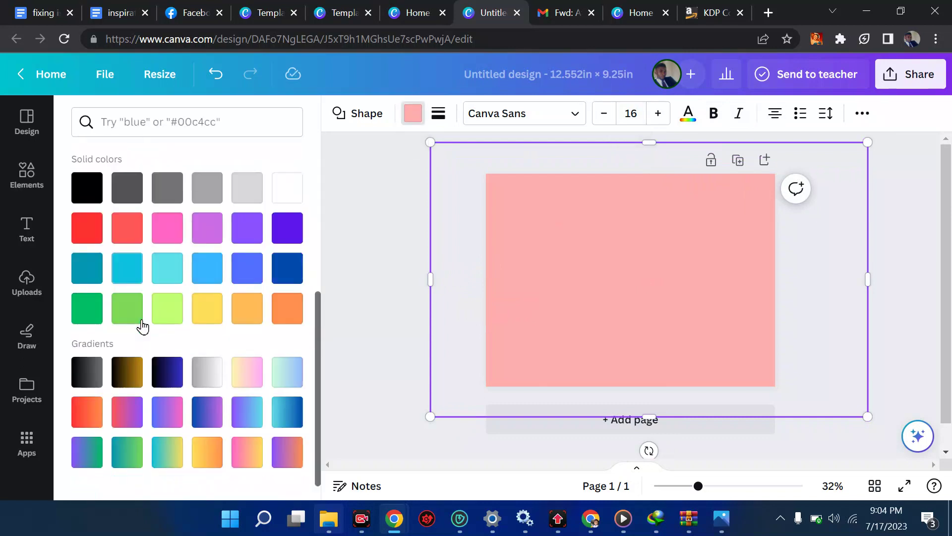
left_click(285, 281)
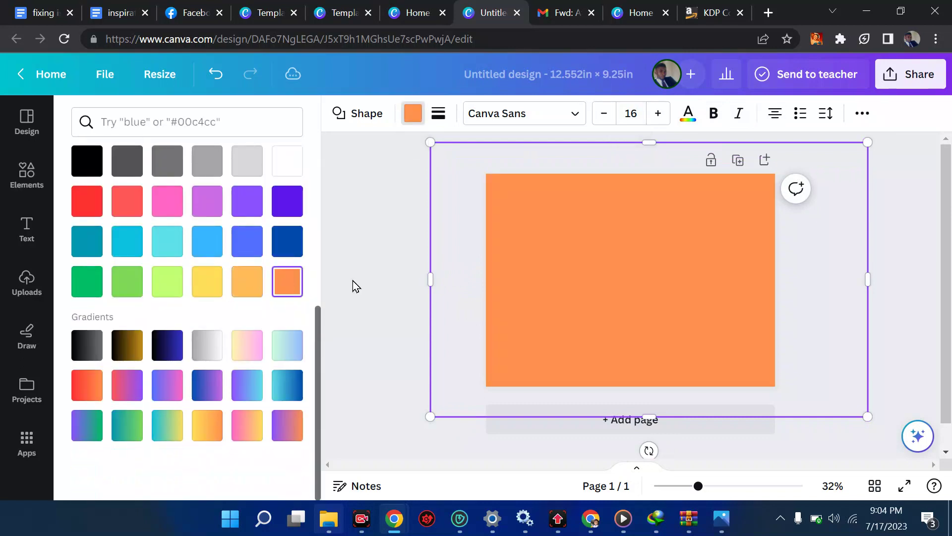
left_click(89, 164)
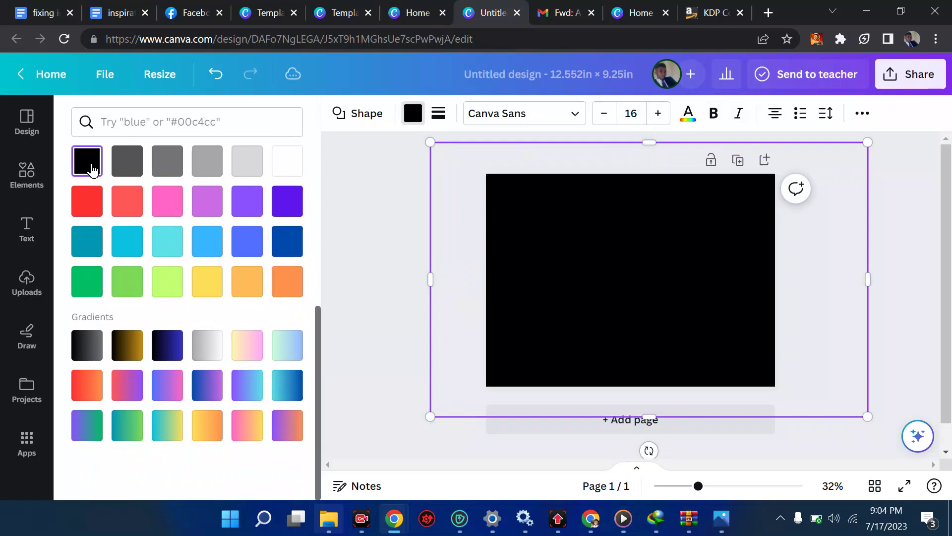
- Set the black shape's transparency to 51 so the template guides show through
left_click(859, 119)
left_click(803, 150)
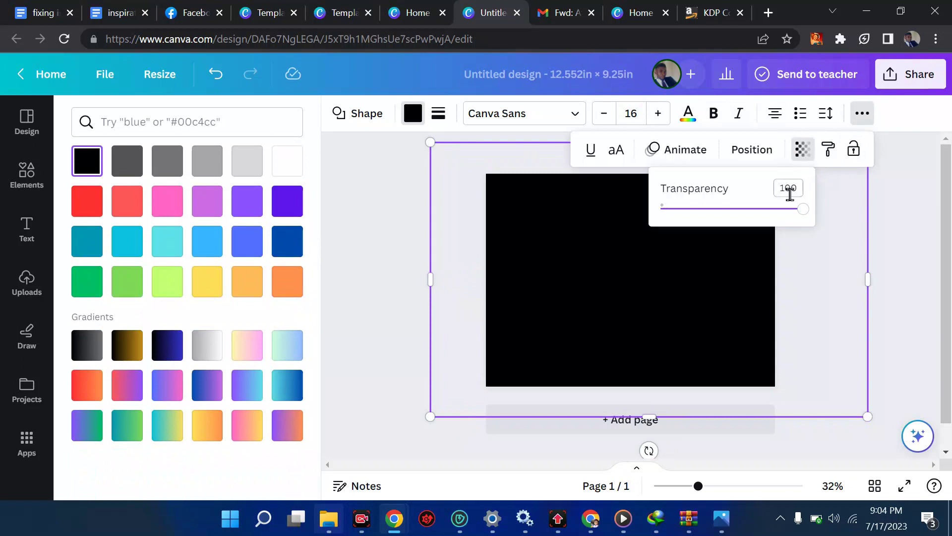
left_click_drag(764, 217, 734, 221)
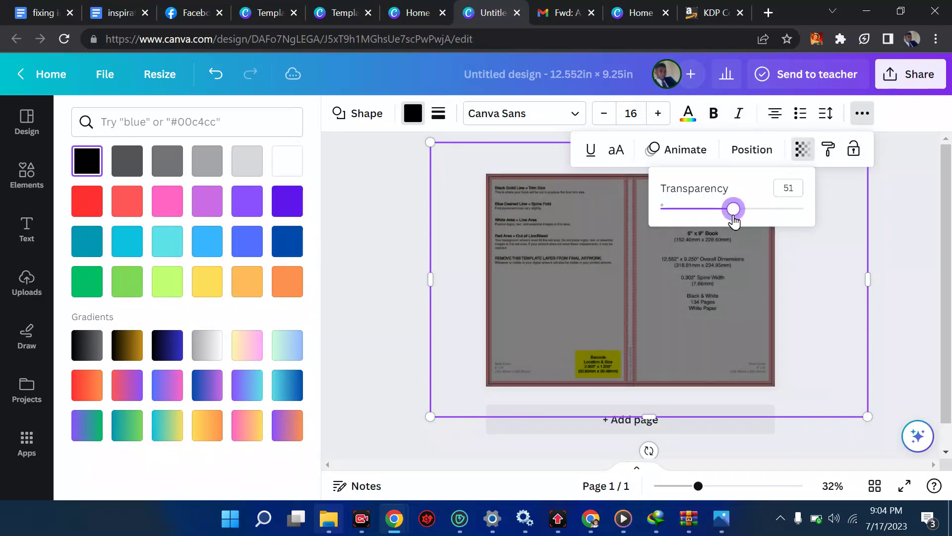
left_click(347, 277)
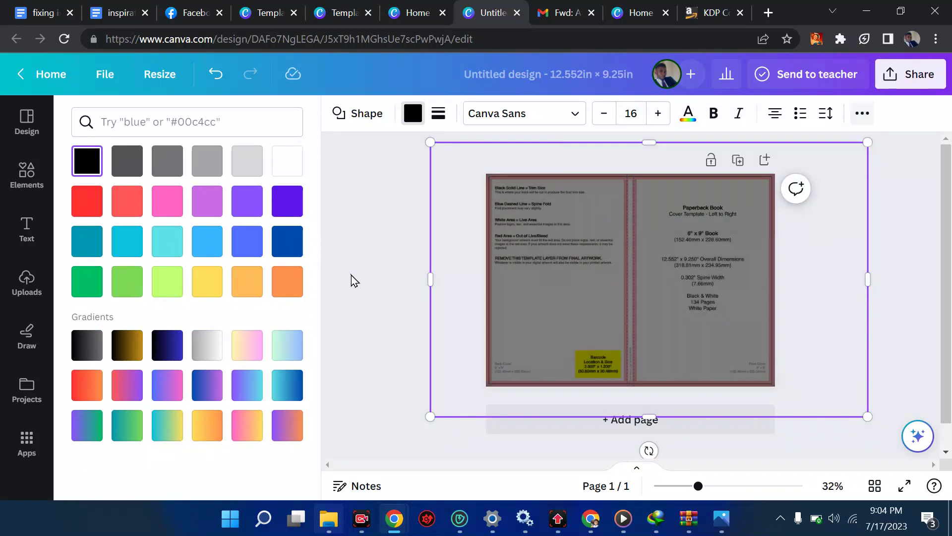
- Add the Into the Mind of a Child Genius cover image and place it in the page's lower-right corner
left_click(41, 286)
left_click(89, 276)
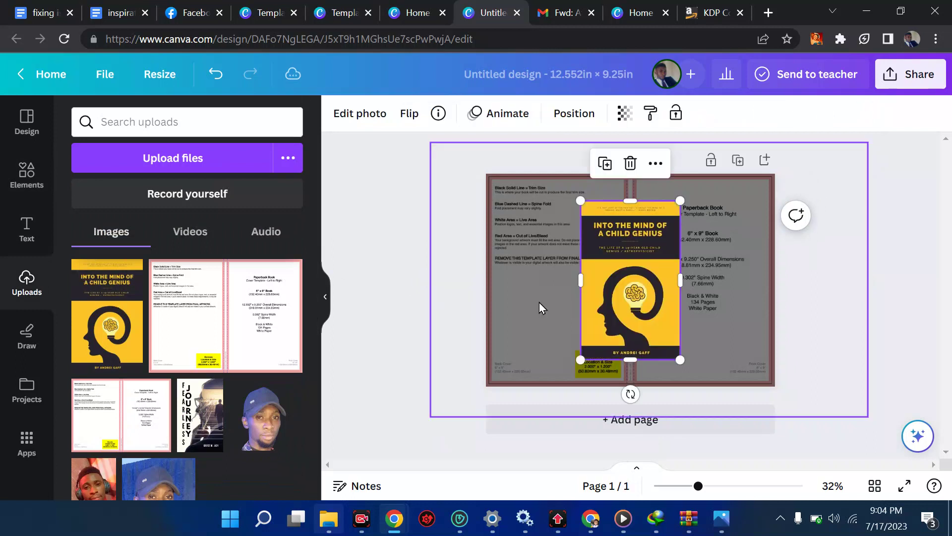
left_click_drag(655, 287, 739, 313)
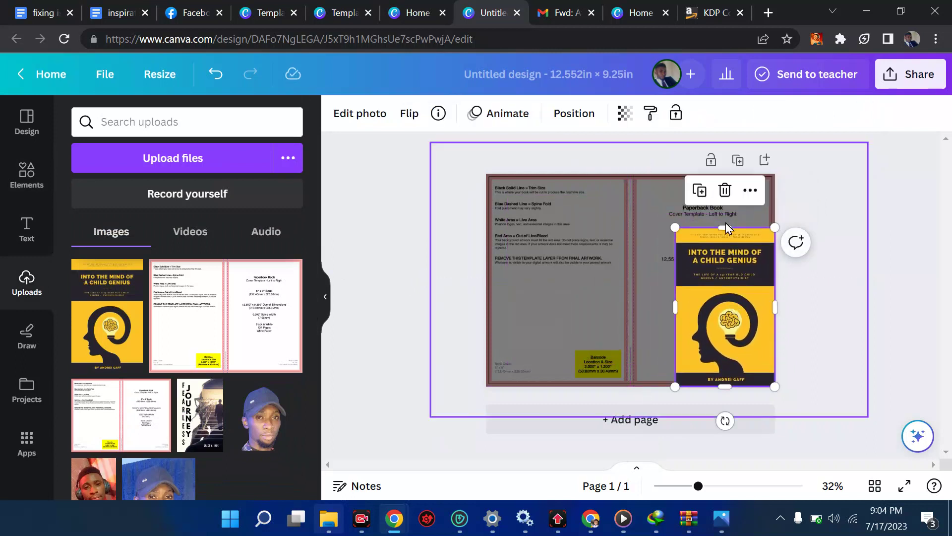
left_click_drag(724, 228, 725, 184)
left_click_drag(676, 285, 645, 297)
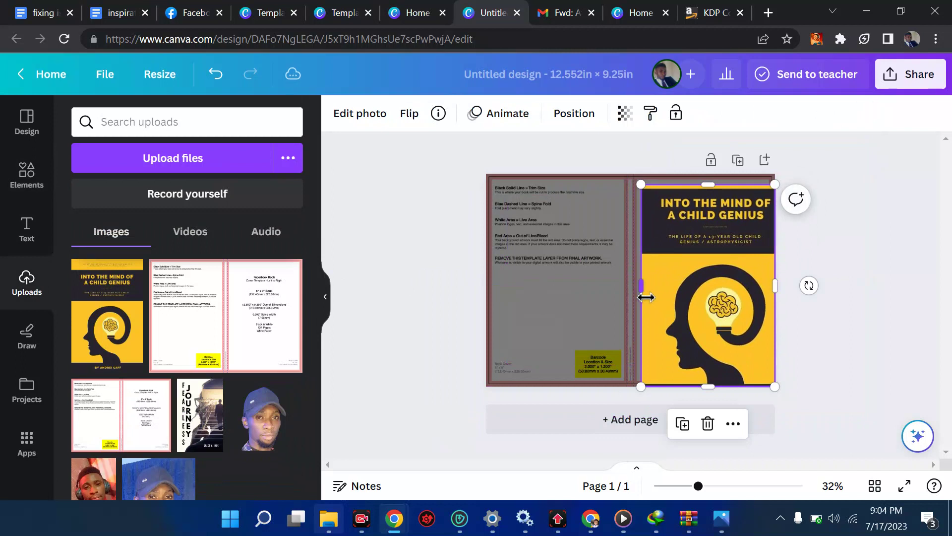
key("ctrl+z")
key("ctrl+z")
- Stretch the cover image to fill the front cover area from the spine to the page's right edge at full height
left_click_drag(676, 312, 652, 313)
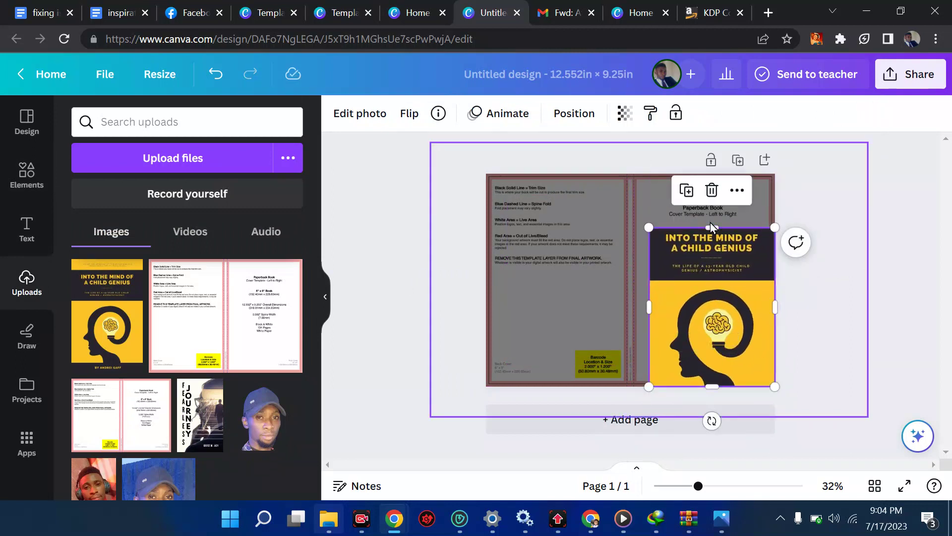
left_click_drag(712, 228, 709, 179)
left_click_drag(651, 284, 639, 284)
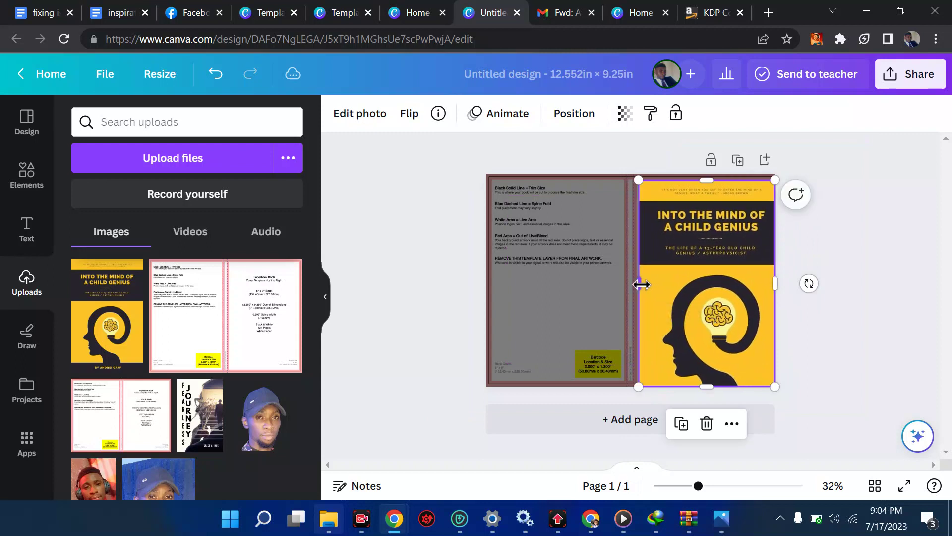
left_click_drag(714, 180, 715, 180)
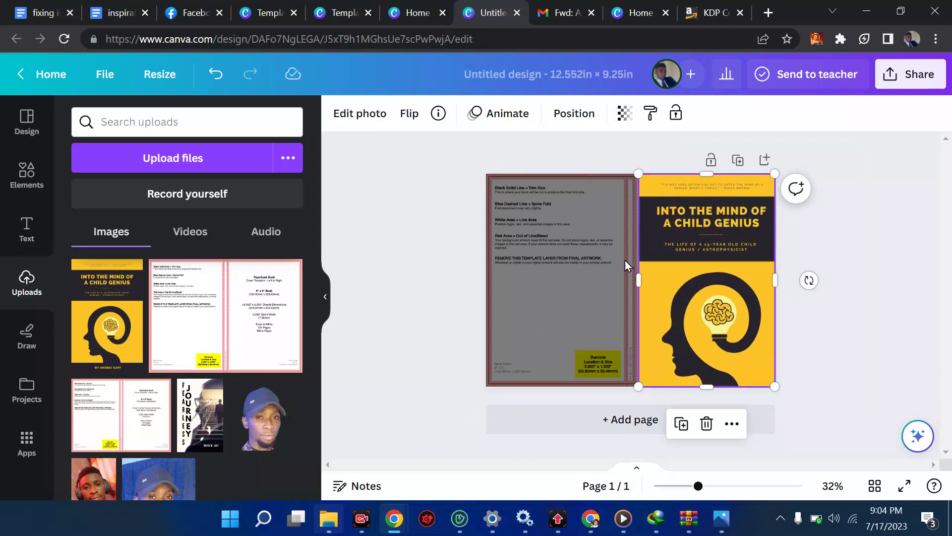
- Set the black background shape's transparency to 100 to preview it beside the front cover
left_click(514, 254)
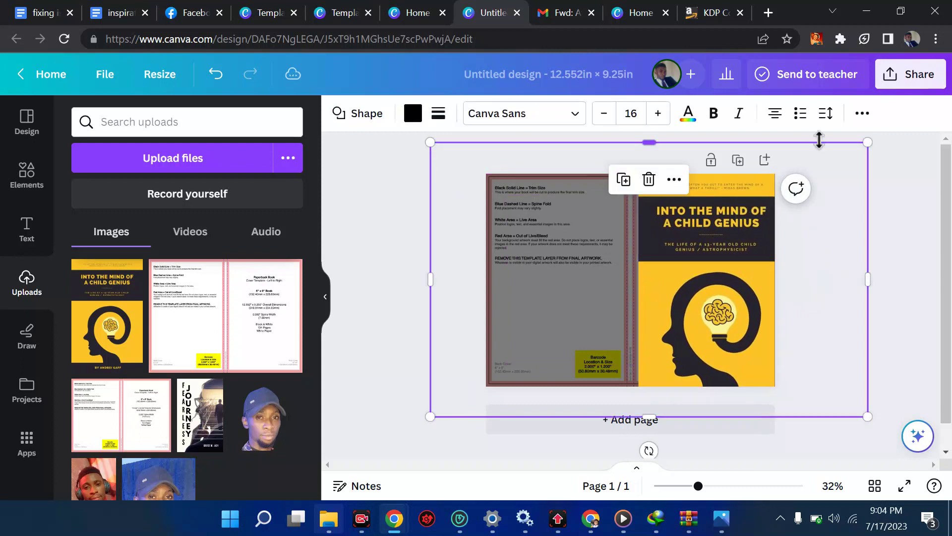
left_click(863, 116)
left_click(803, 152)
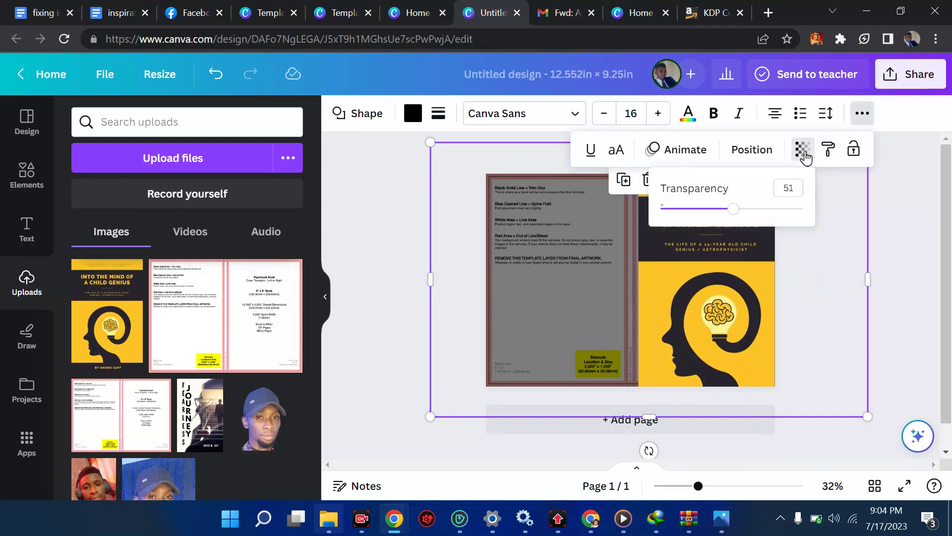
left_click_drag(767, 211, 827, 227)
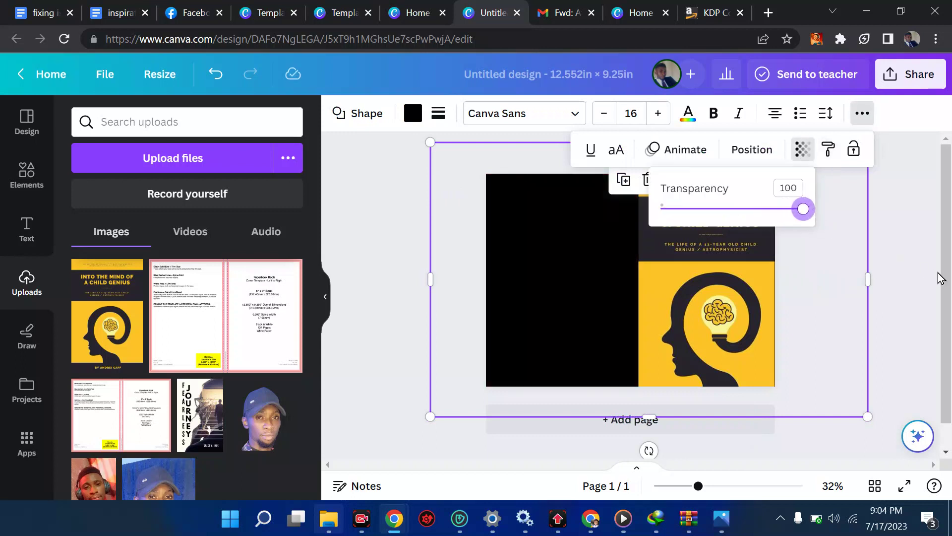
key("Escape")
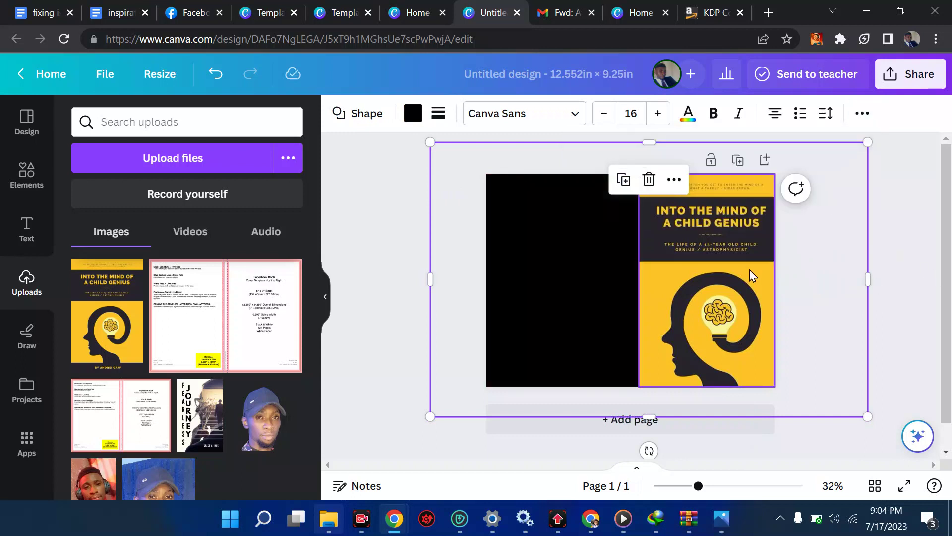
- Set the black background shape's transparency to 55
left_click(862, 114)
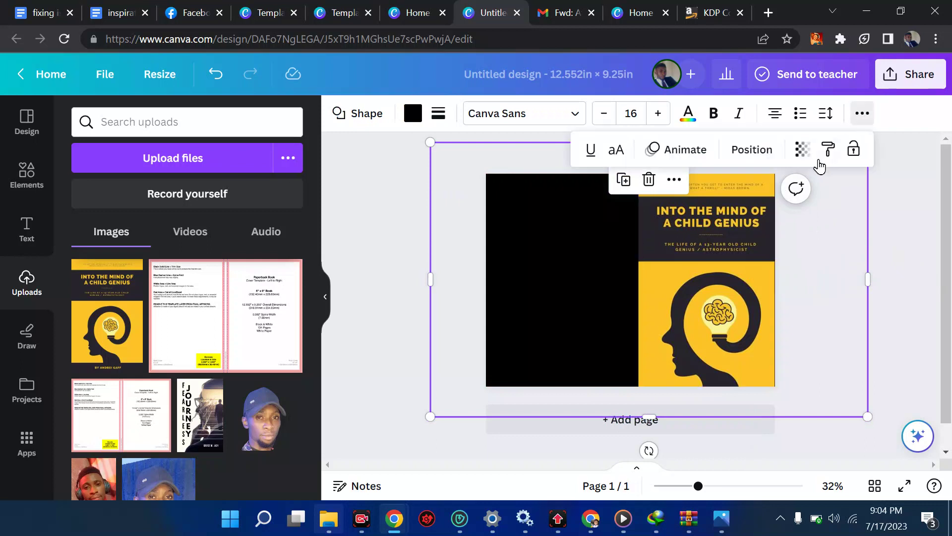
left_click(802, 149)
left_click_drag(769, 208, 739, 213)
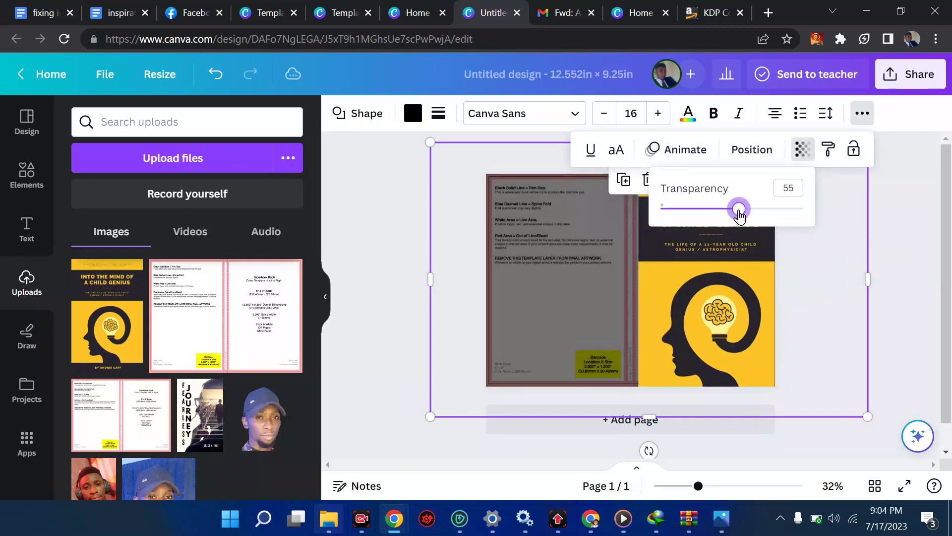
key("Escape")
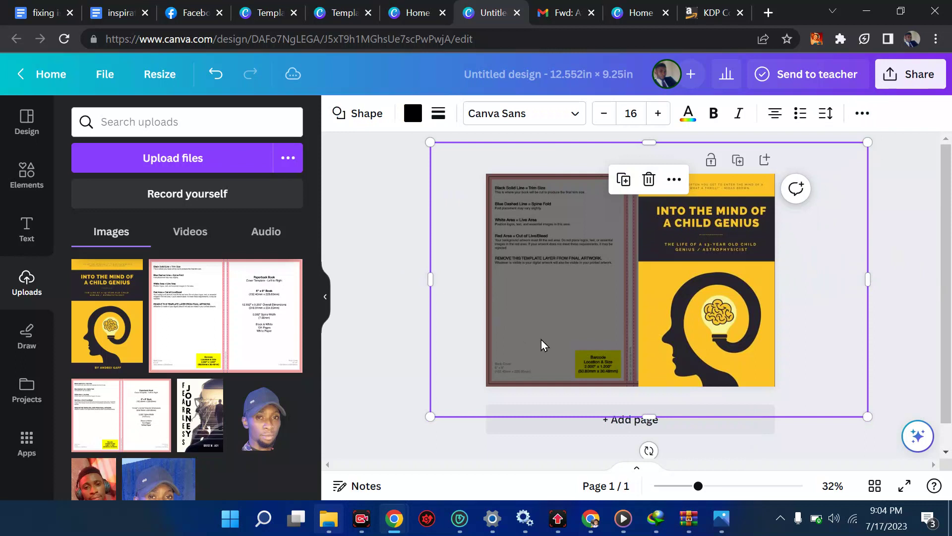
- Add a heading reading "LD PUBLICATON" and scale it down to font size 44.4
left_click(26, 229)
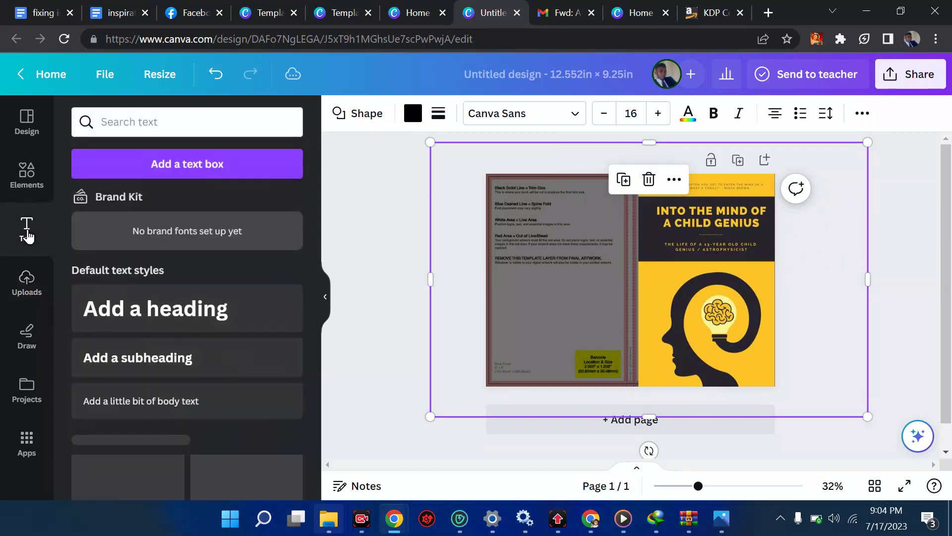
left_click(131, 307)
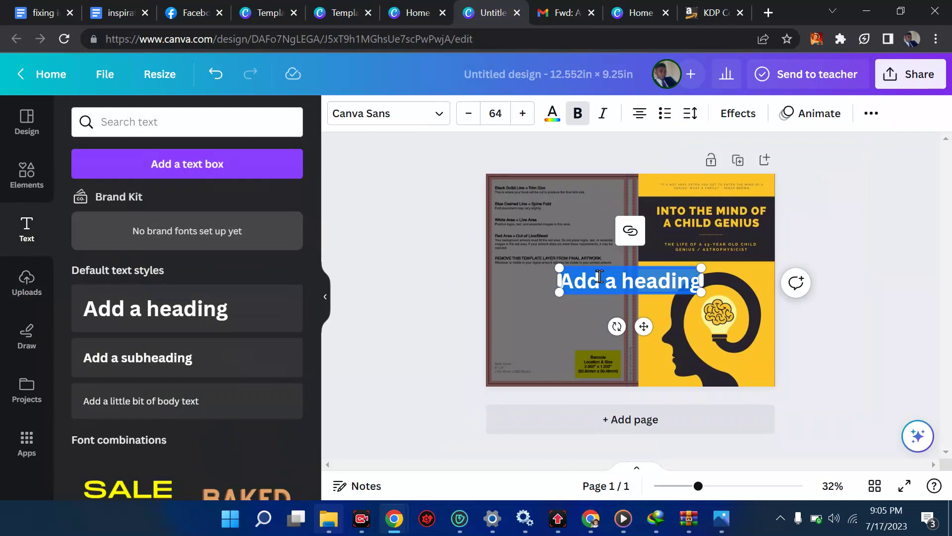
type("DL")
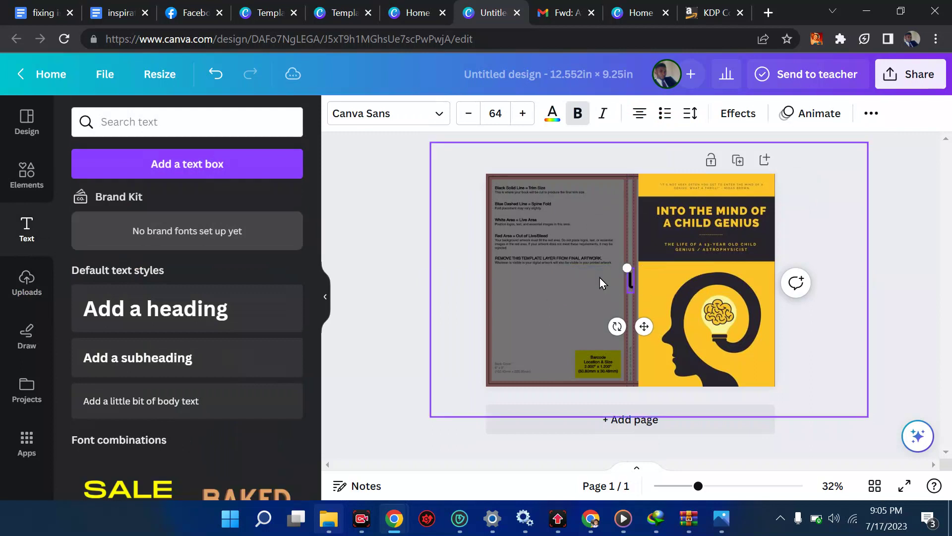
type(" PUBLICATON")
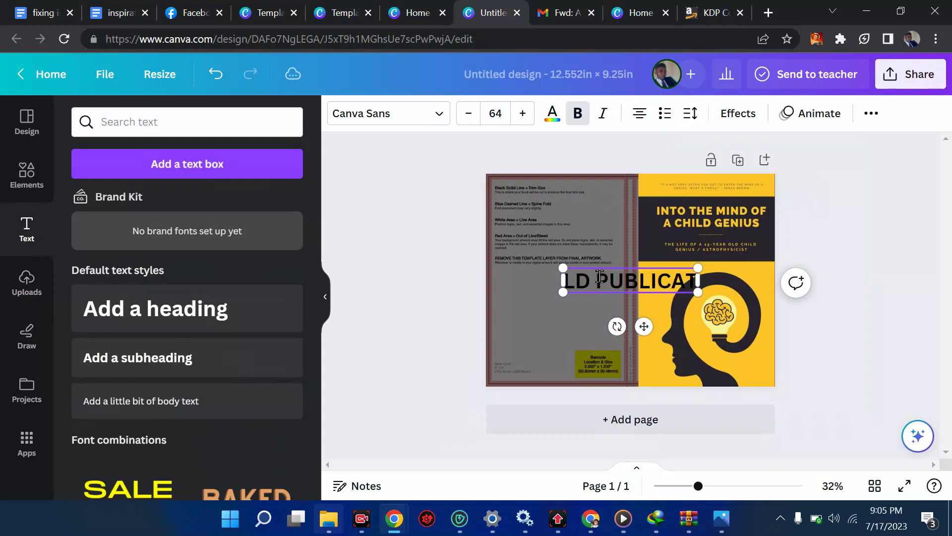
left_click_drag(551, 270, 598, 276)
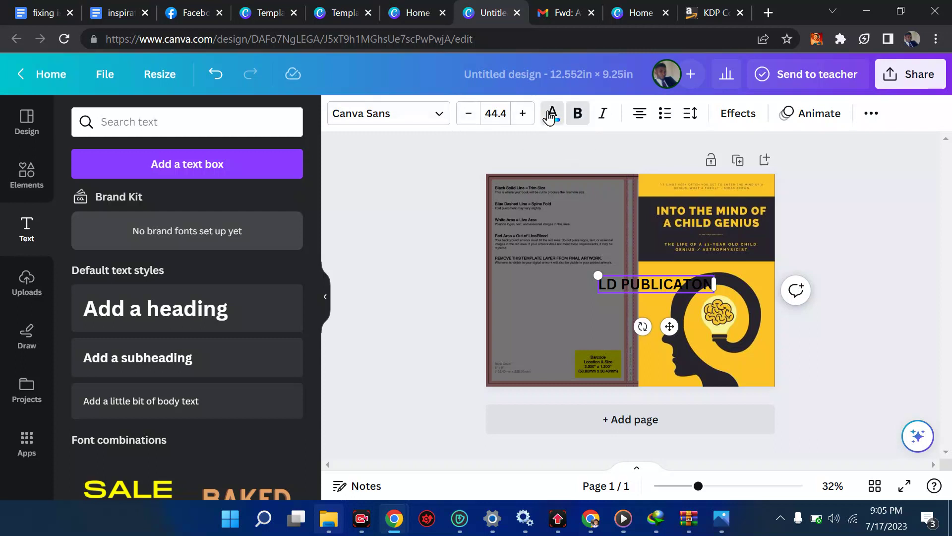
- Set the text colour of the "LD PUBLICATON" heading to white
left_click(550, 114)
left_click(167, 203)
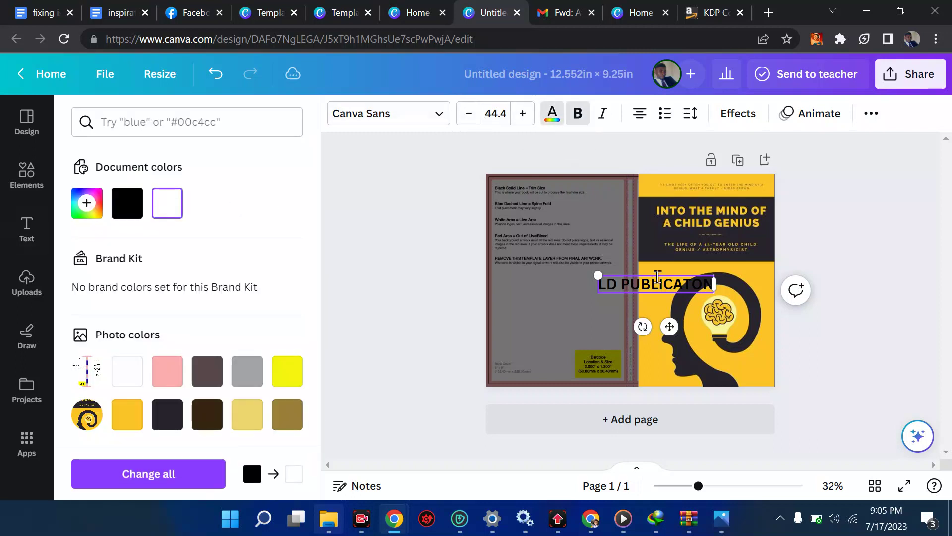
triple_click(665, 282)
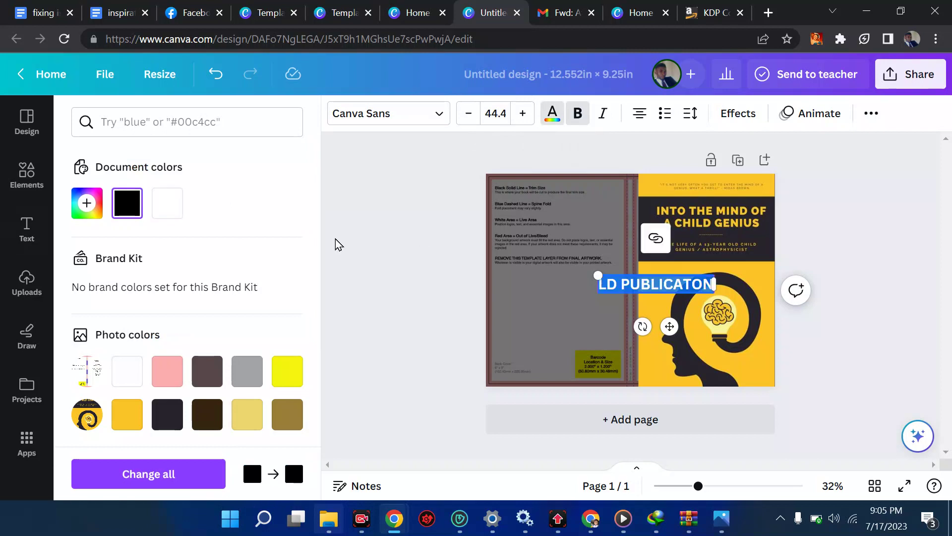
left_click(175, 213)
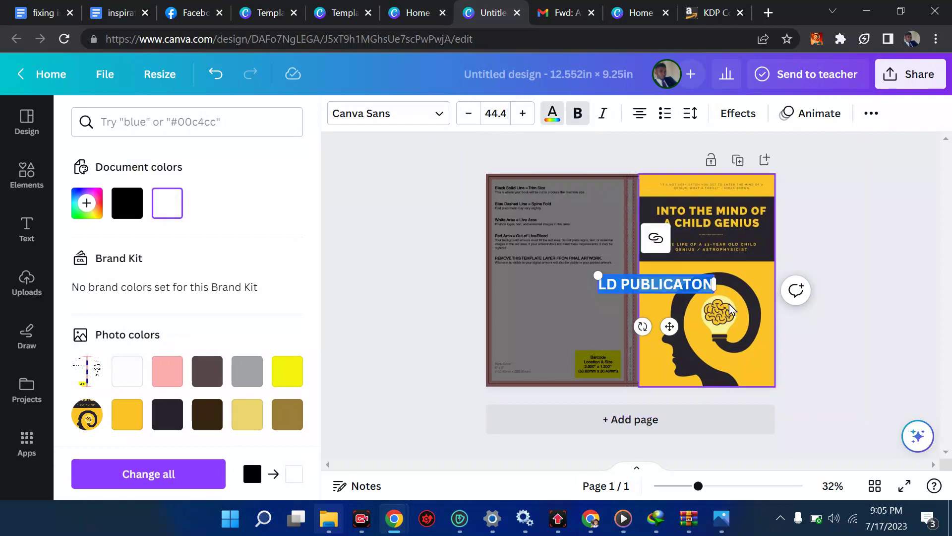
- Move the "LD PUBLICATON" heading from the middle of the page onto the lower part of the back cover
left_click(671, 272)
left_click_drag(646, 290, 565, 350)
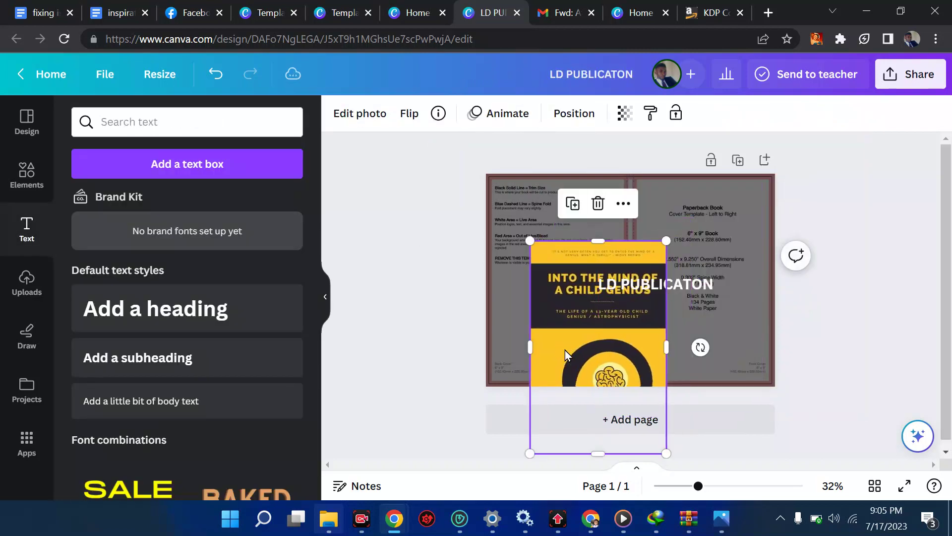
key("ctrl+z")
left_click_drag(616, 291, 525, 362)
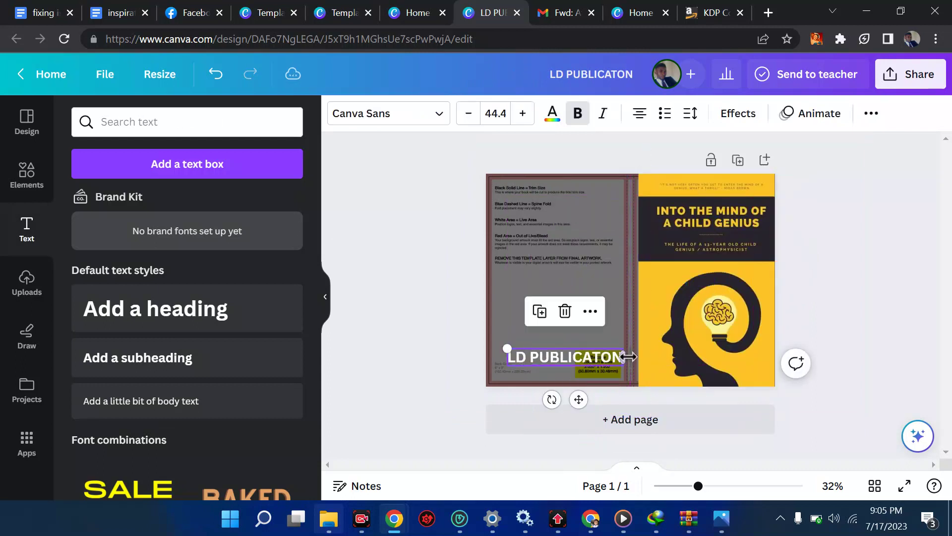
- Set the "LD PUBLICATON" heading's font size to 20 and place it in the back cover's lower-left corner
left_click_drag(623, 357, 555, 358)
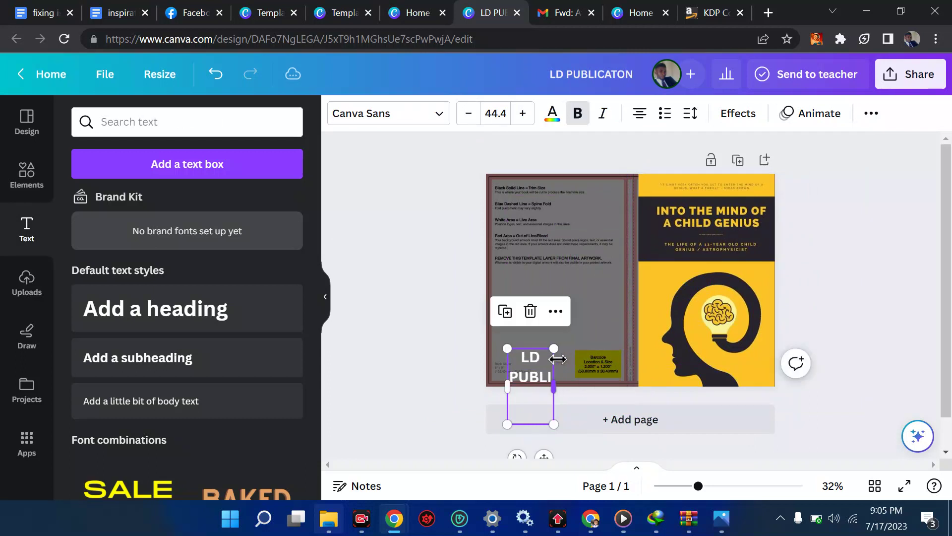
key("ctrl+z")
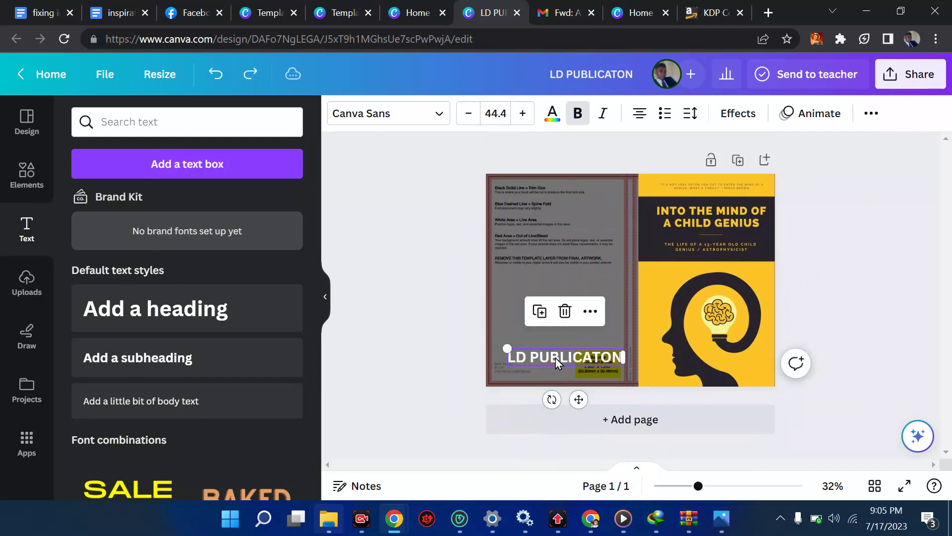
left_click(499, 117)
type("20")
key("Return")
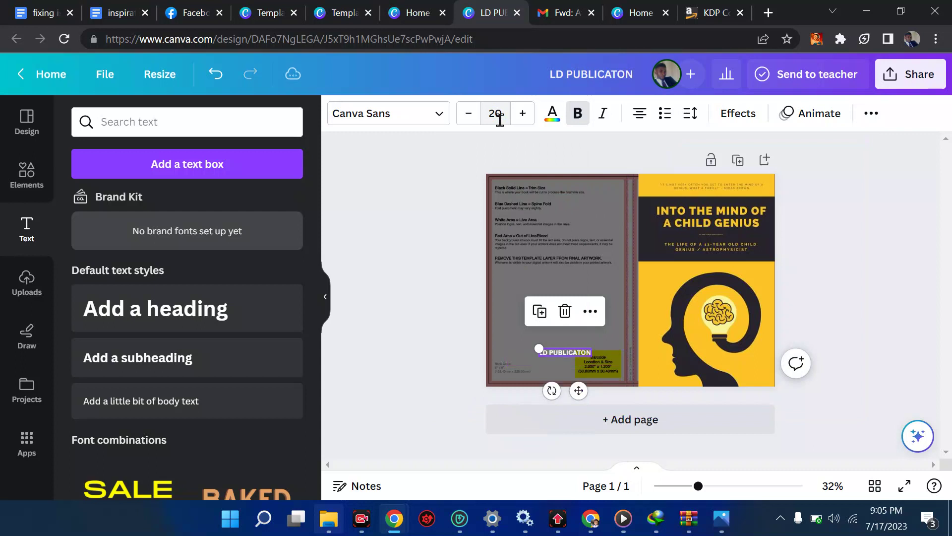
left_click_drag(571, 355, 527, 370)
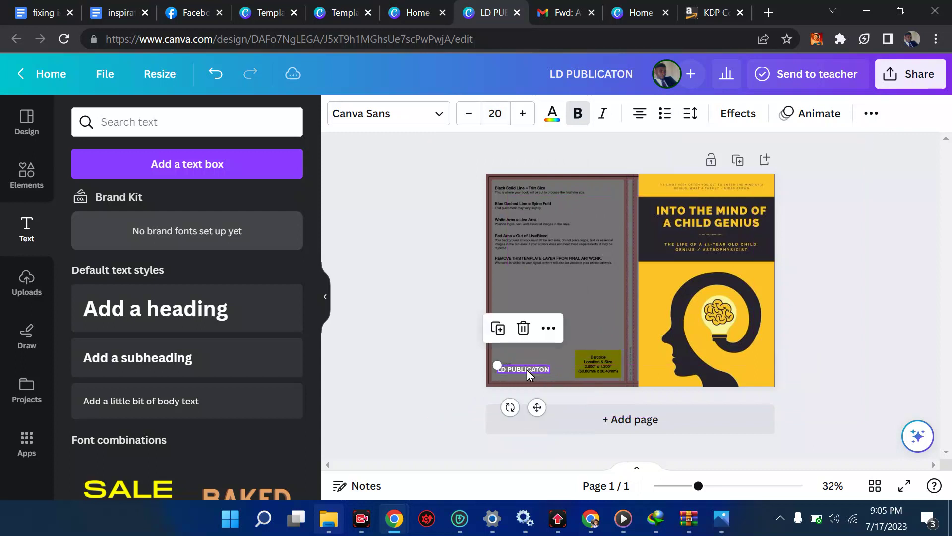
- Set the black background shape's transparency to 100 so it covers the KDP template
left_click(531, 234)
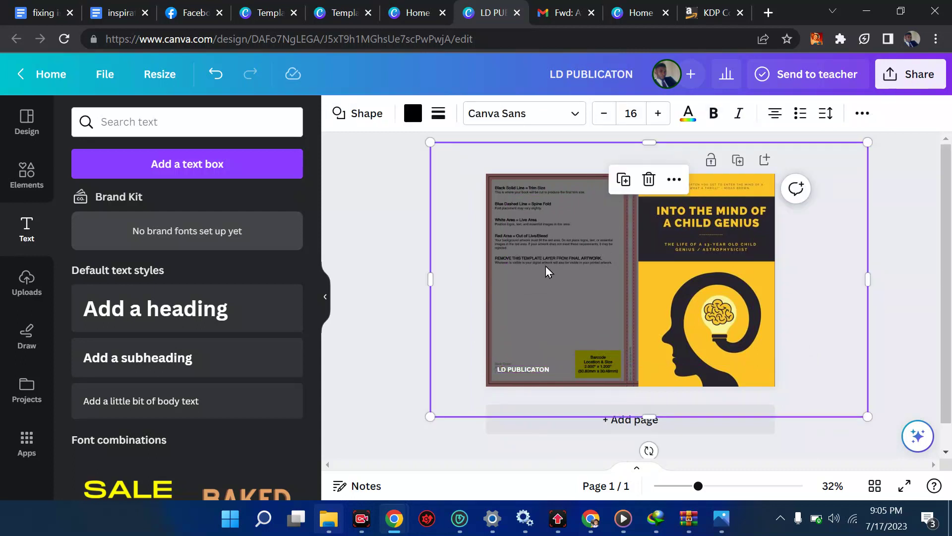
left_click(727, 258)
left_click_drag(708, 177, 707, 183)
left_click(546, 295)
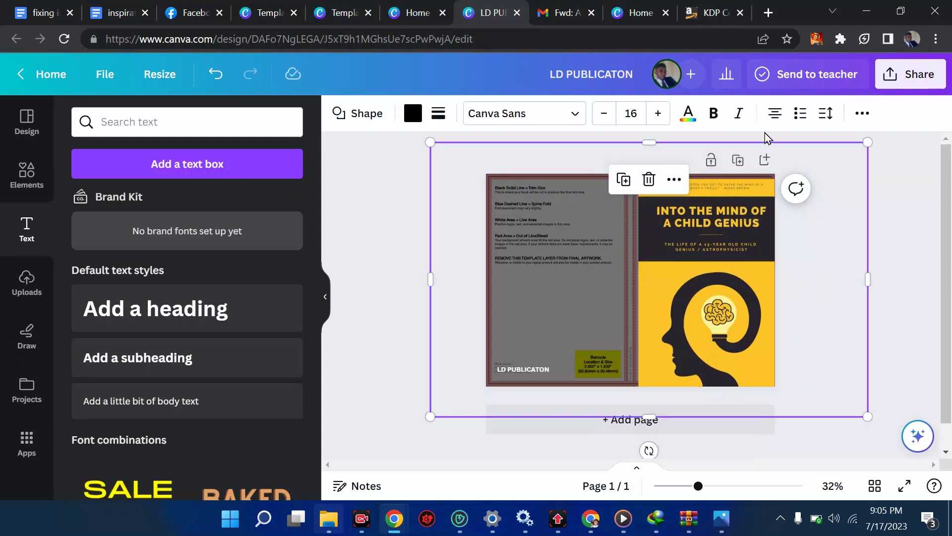
left_click(862, 113)
left_click(802, 158)
left_click_drag(768, 212, 824, 217)
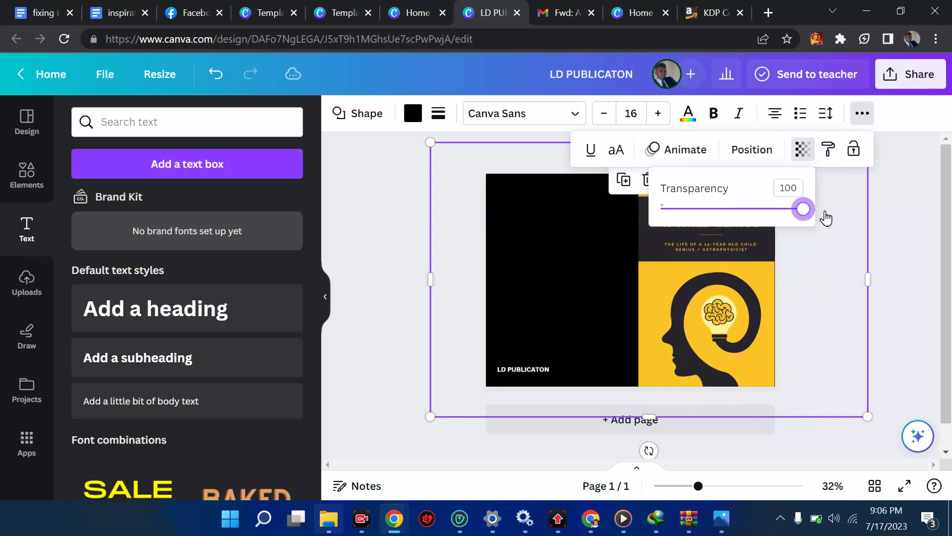
left_click(914, 268)
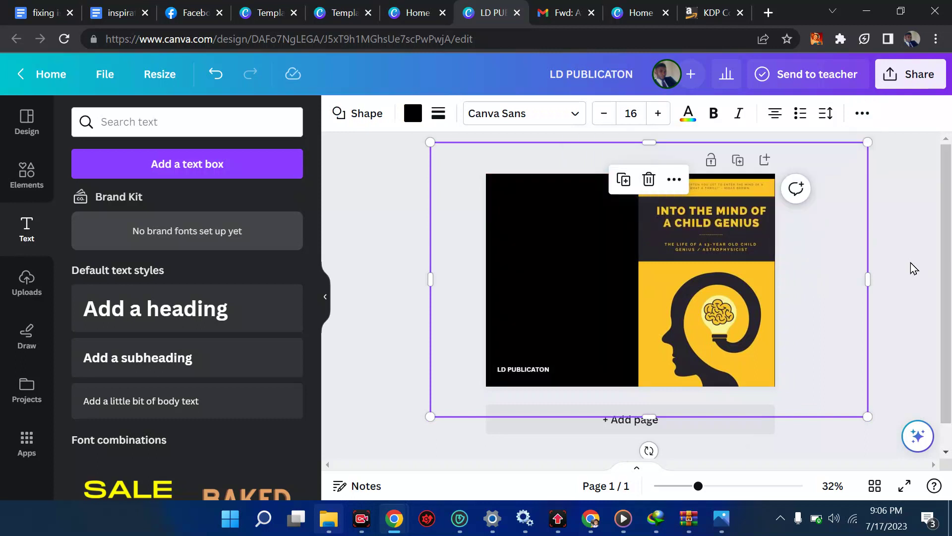
- Download the cover design as PDF Print with the CMYK (best for professional printing) color profile
left_click(908, 75)
scroll(759, 287, "down", 3)
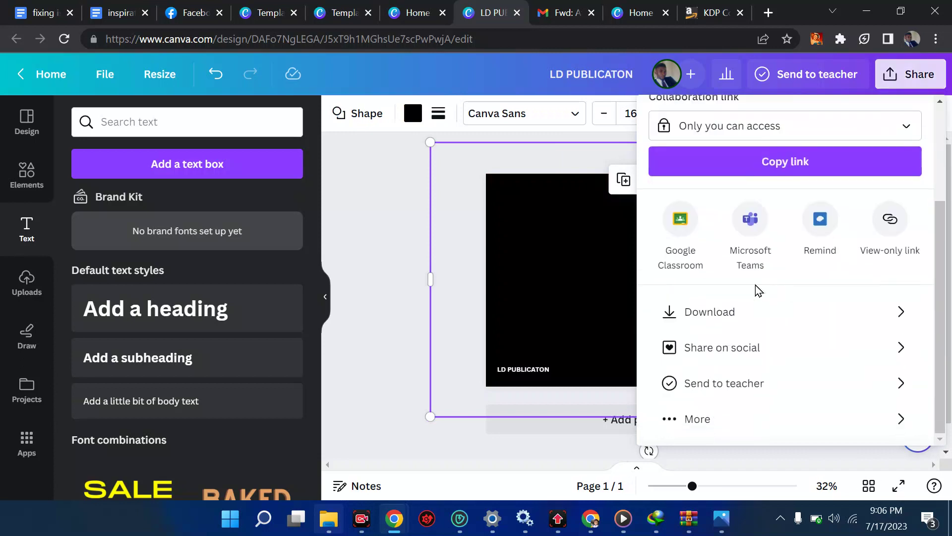
left_click(712, 313)
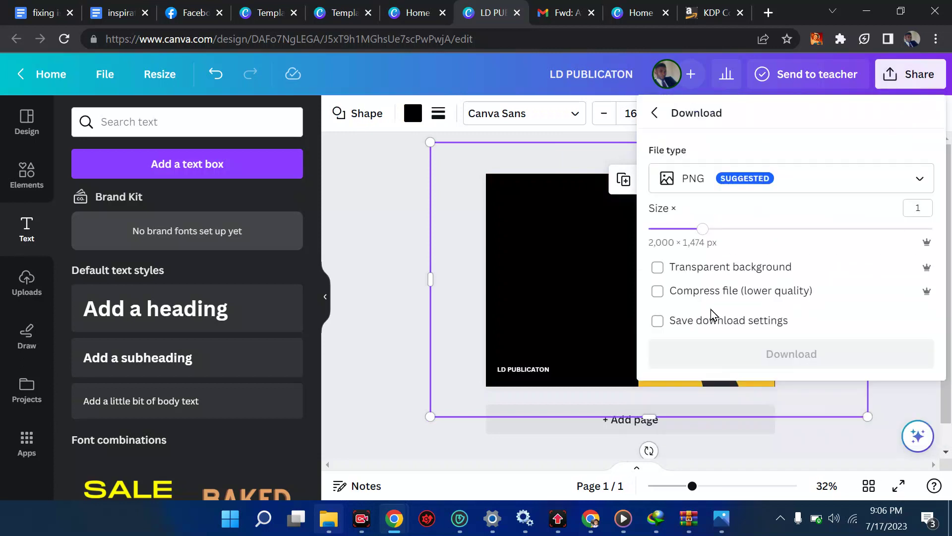
left_click(814, 186)
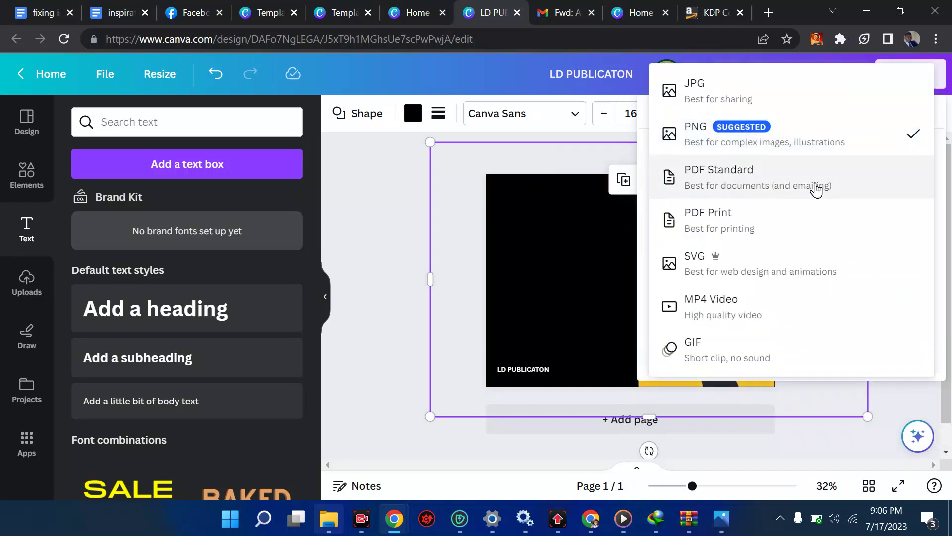
left_click(761, 227)
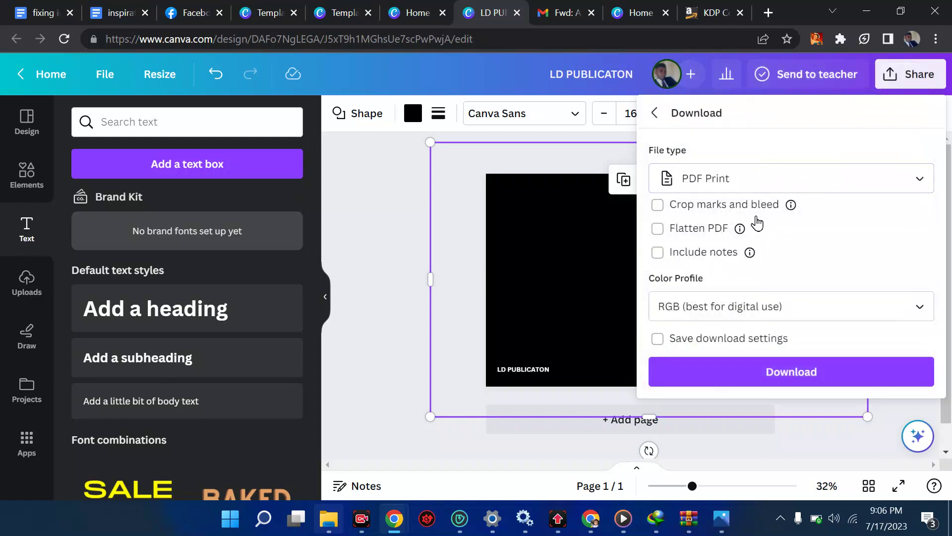
left_click(714, 312)
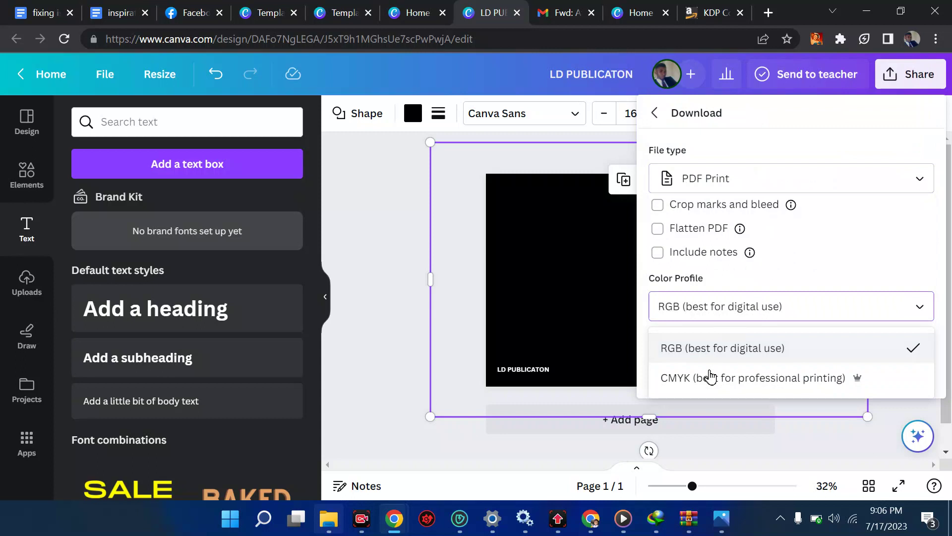
left_click(706, 387)
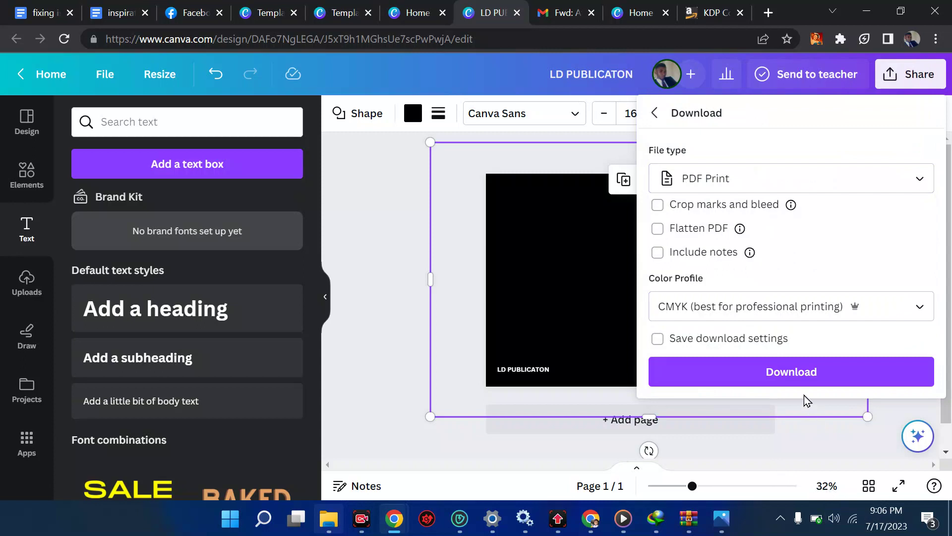
left_click(790, 373)
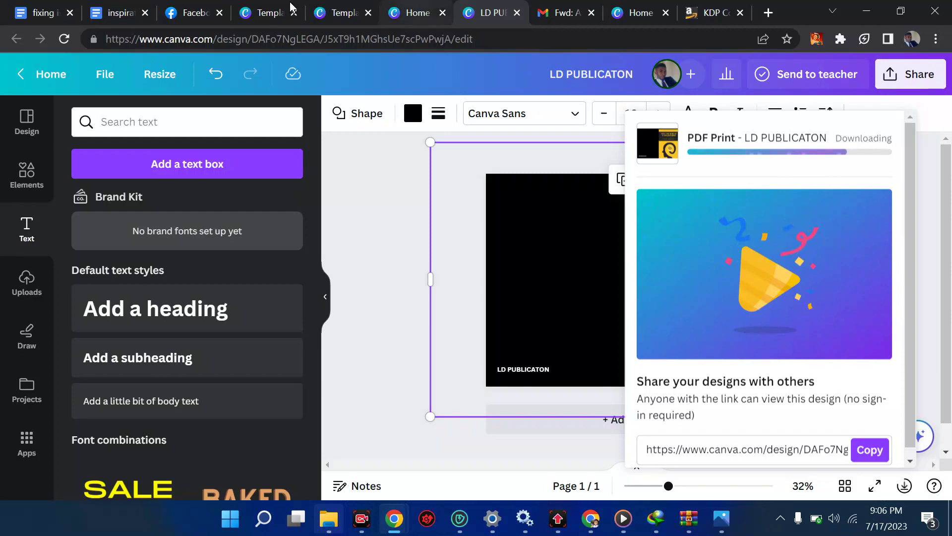
- Switch to the "inspirational devotion for adolescent boys" Google Docs document and look at its download options
left_click(110, 11)
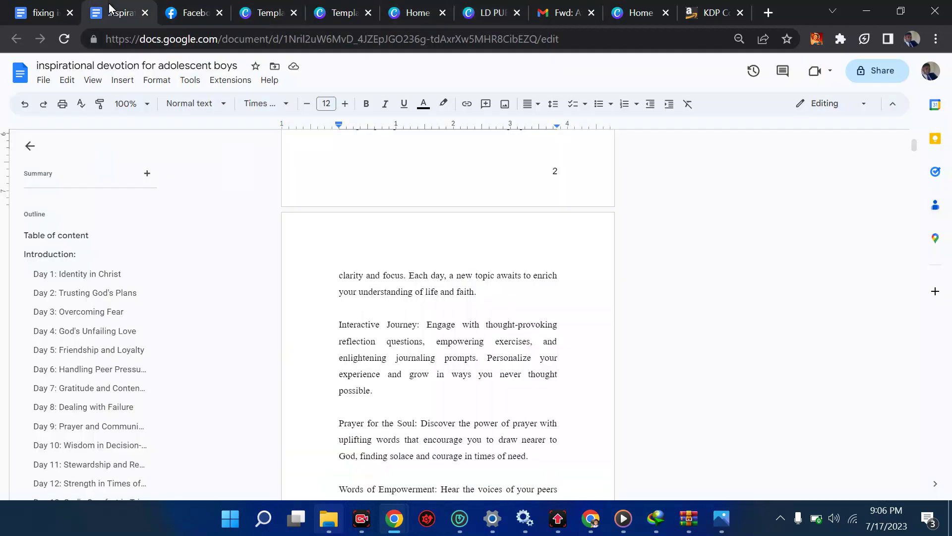
left_click(42, 81)
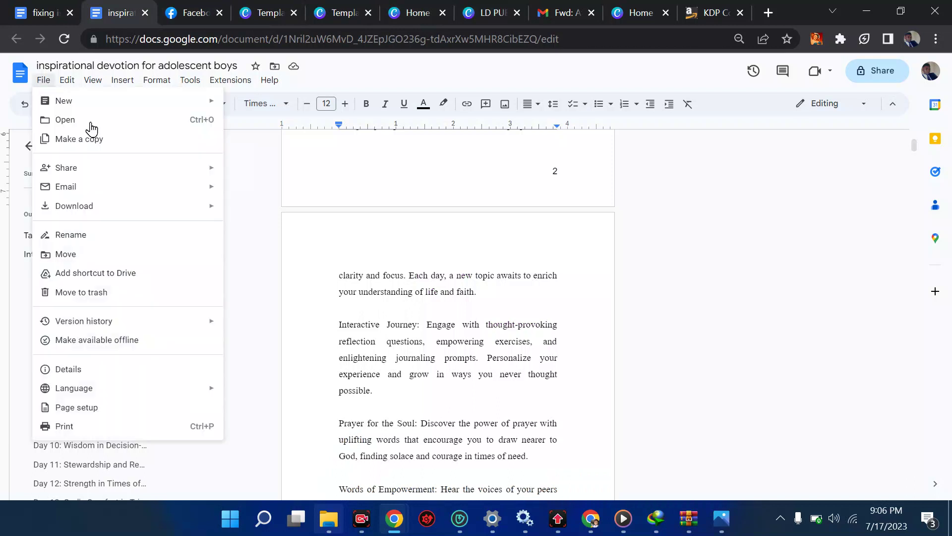
mouse_move(187, 210)
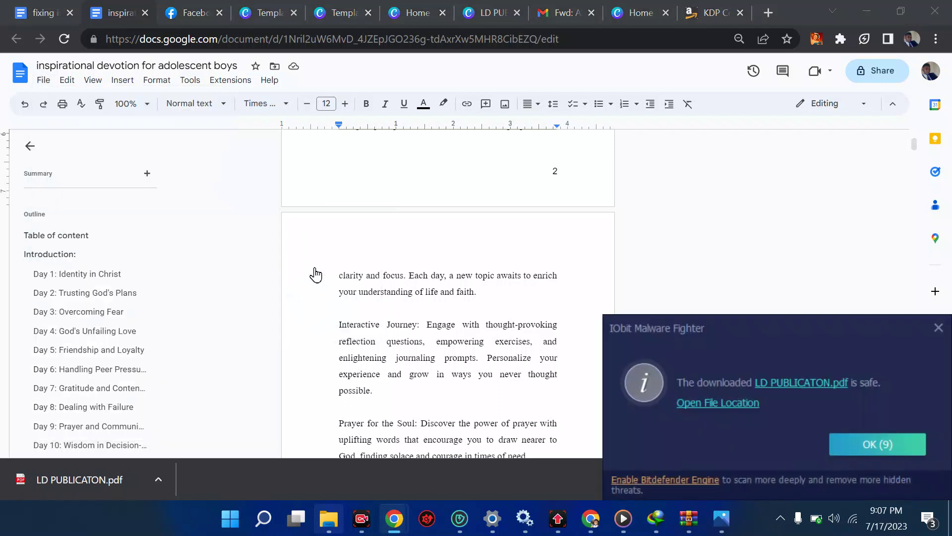
left_click(933, 333)
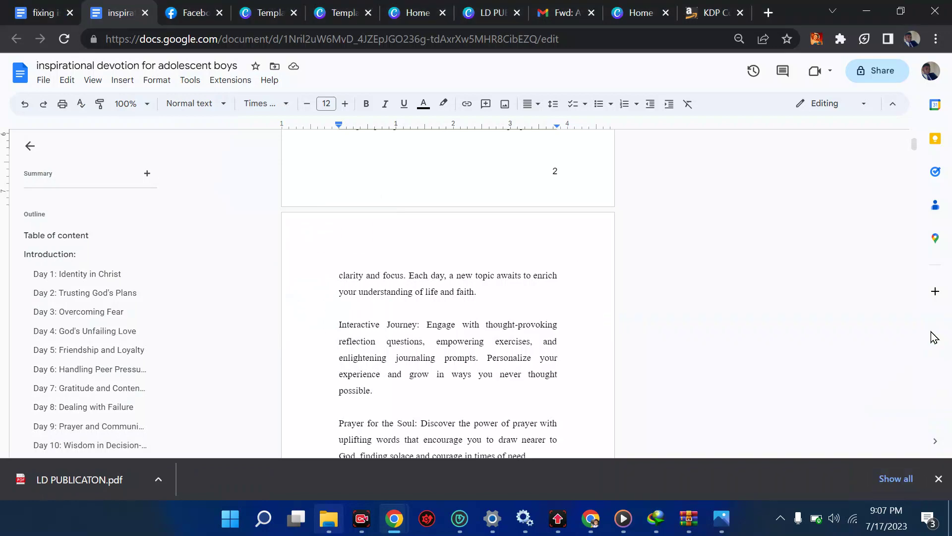
scroll(605, 219, "up", 3)
scroll(605, 219, "up", 1)
left_click(441, 154)
- Switch to Kindle Direct Publishing and start creating a new paperback title from the bookshelf
left_click(704, 7)
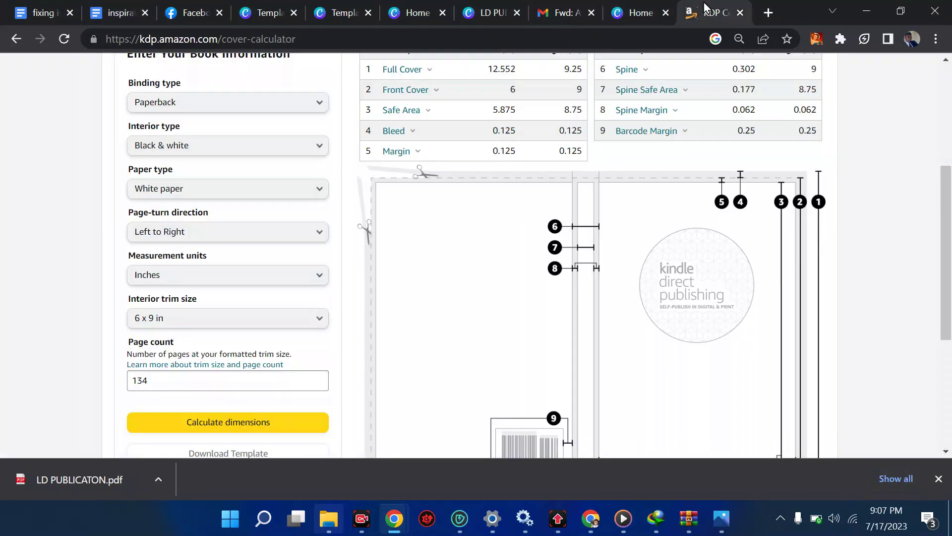
scroll(279, 76, "up", 5)
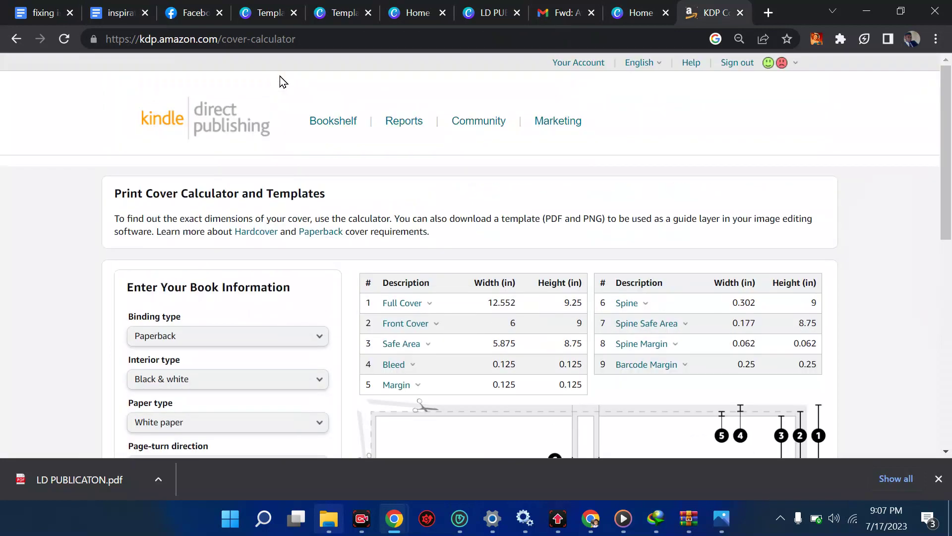
left_click(333, 122)
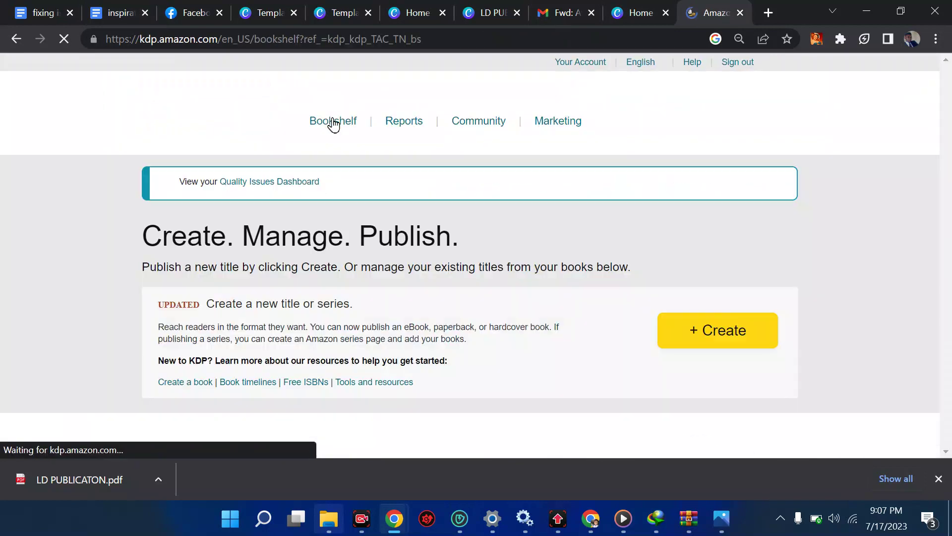
scroll(330, 121, "down", 3)
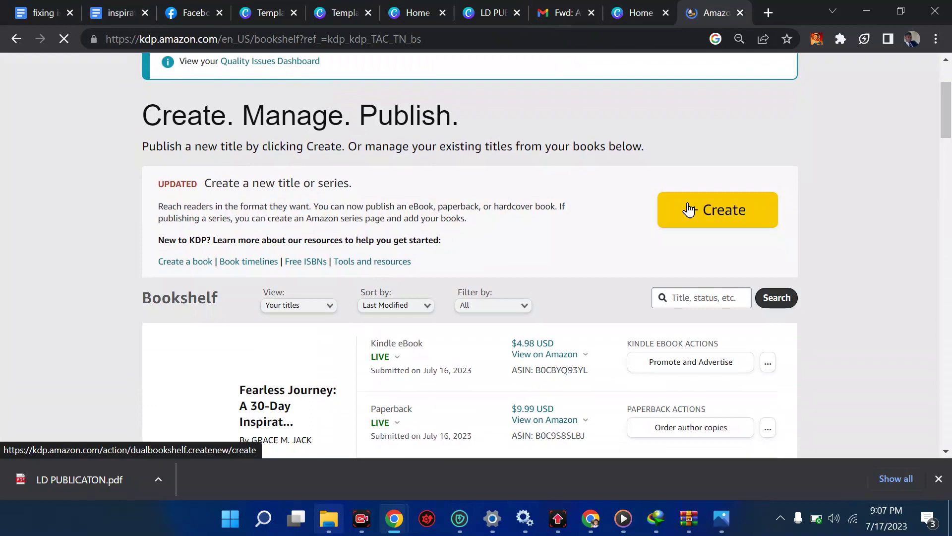
left_click(691, 218)
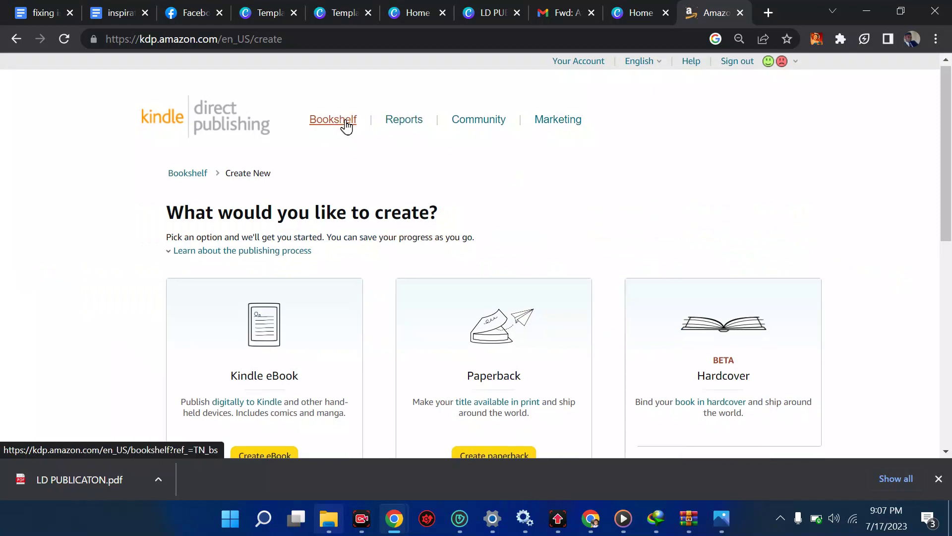
scroll(504, 304, "down", 1)
left_click(504, 386)
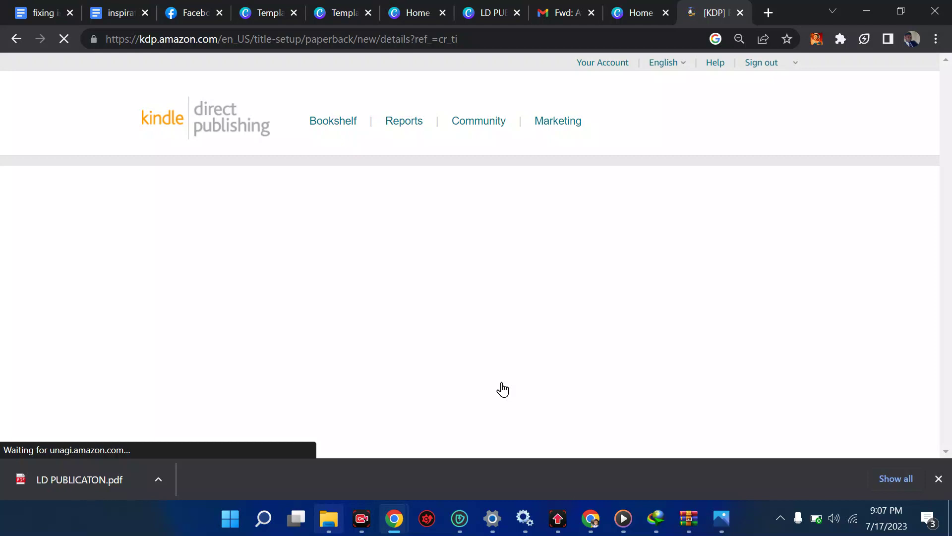
- Enter "LEARNING AI" as the paperback's book title
scroll(502, 388, "down", 2)
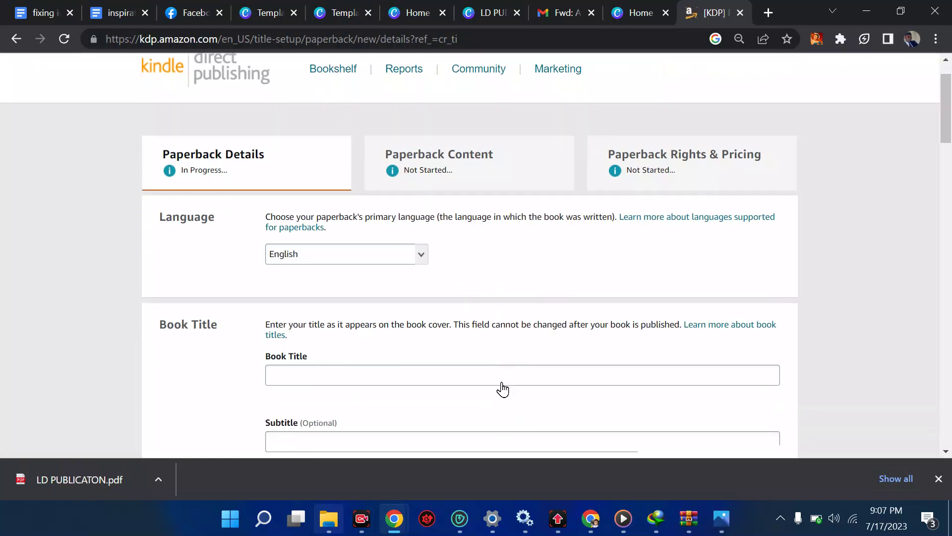
left_click(389, 334)
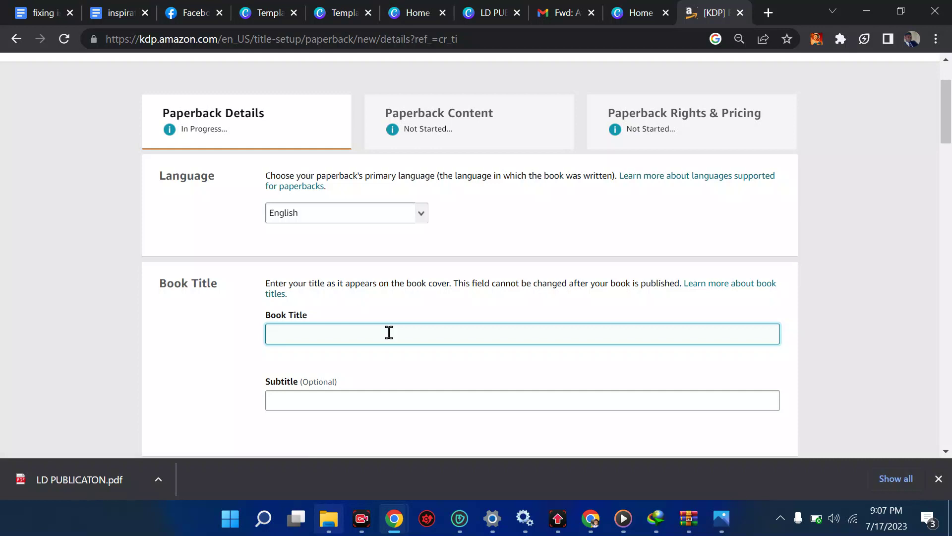
type("LEARNING AI")
left_click(302, 397)
- Set the primary author's first name to "LEARN" and last name to "DIGITAL", leaving the prefix empty
scroll(303, 399, "down", 3)
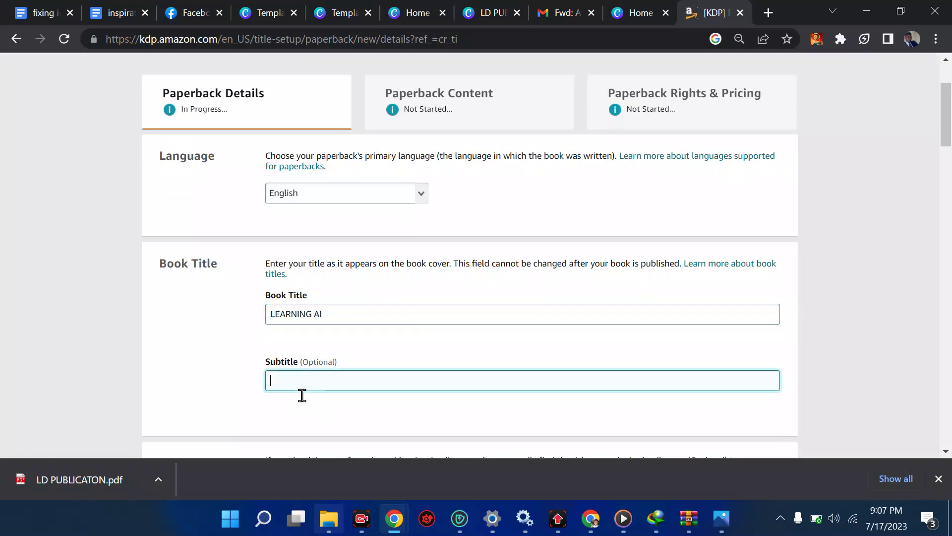
scroll(303, 401, "down", 5)
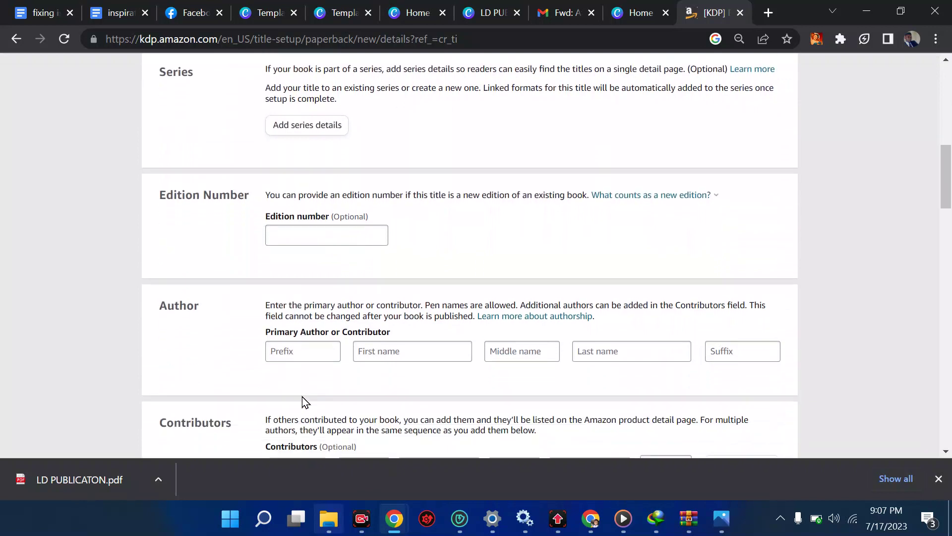
left_click(292, 336)
type("LEAR")
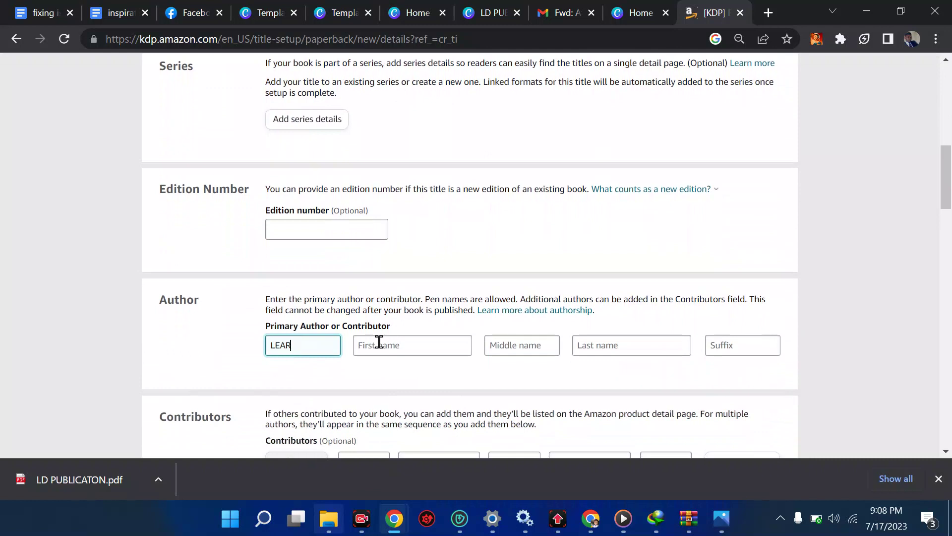
key("BackSpace")
key("BackSpace")
left_click(405, 346)
type("LEARN")
key("Tab")
key("Tab")
type("DIGITA")
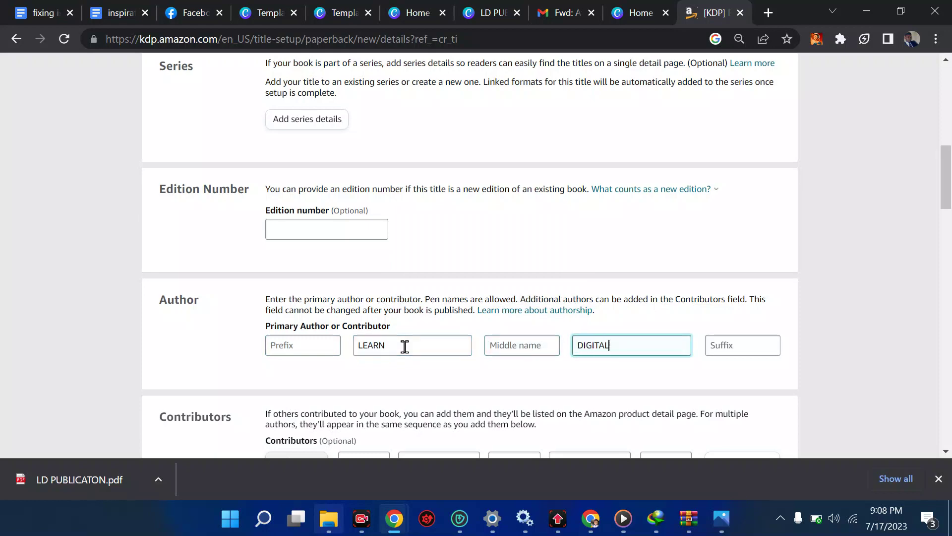
- Enter "please, subscribe to my channel" as the book description
scroll(405, 346, "down", 5)
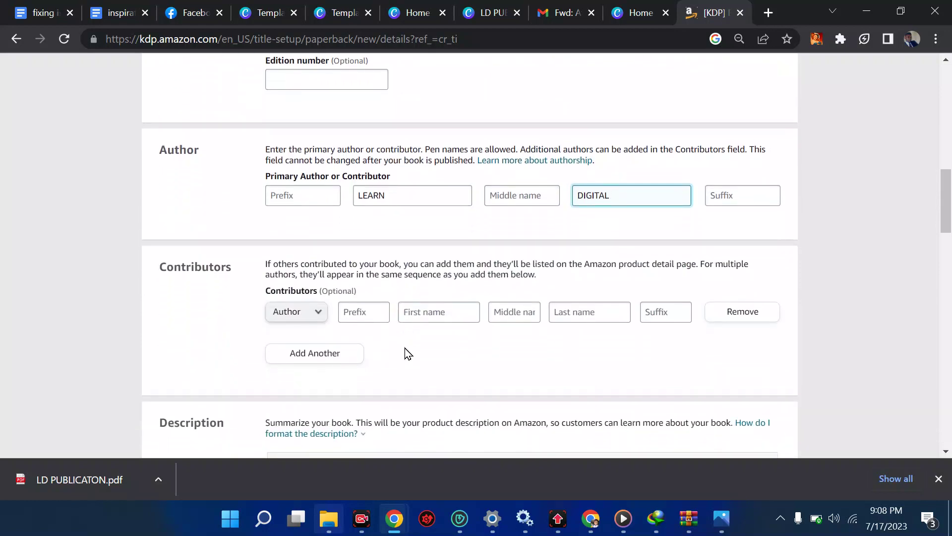
left_click(320, 426)
type("PEA")
key("BackSpace")
key("BackSpace")
type("please, subscri")
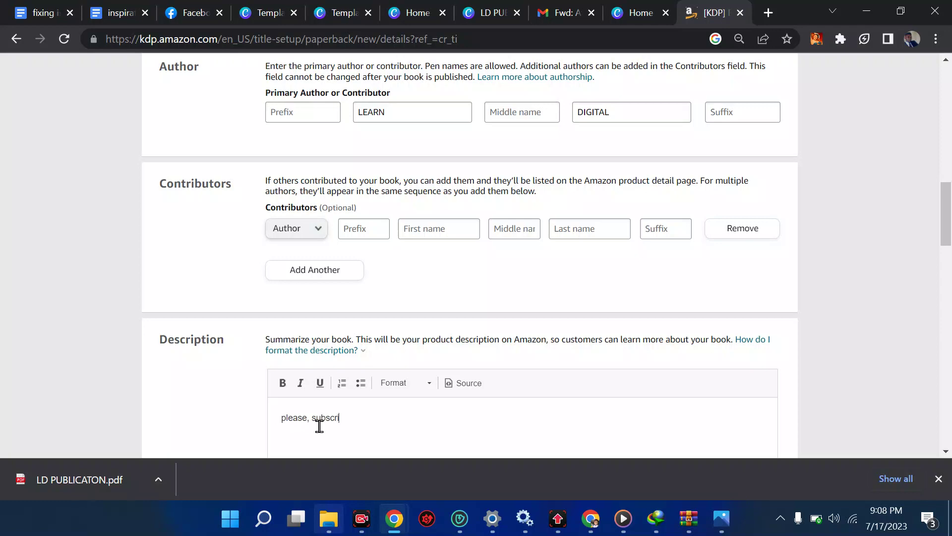
type("be to my channel")
- Declare ownership of the copyright and necessary publishing rights, and answer No to adult only content
scroll(319, 427, "down", 9)
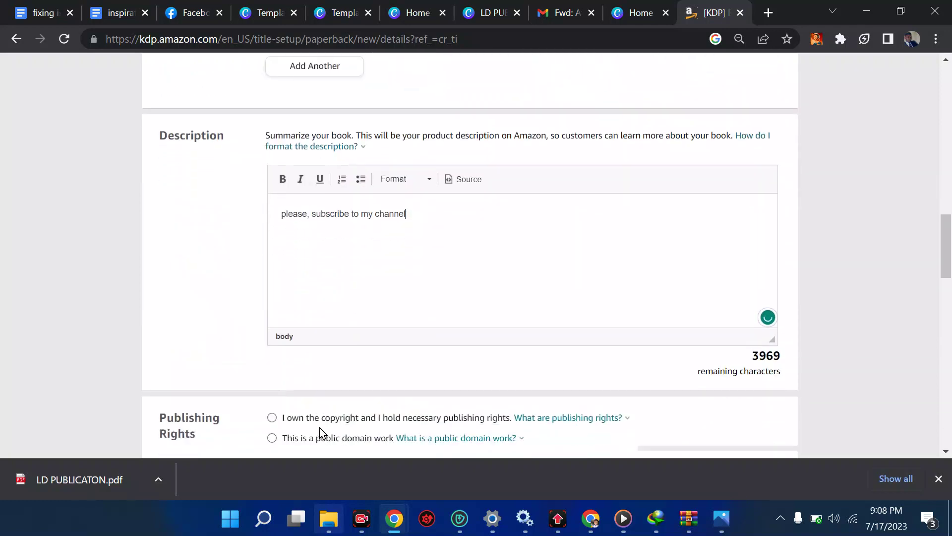
left_click(272, 192)
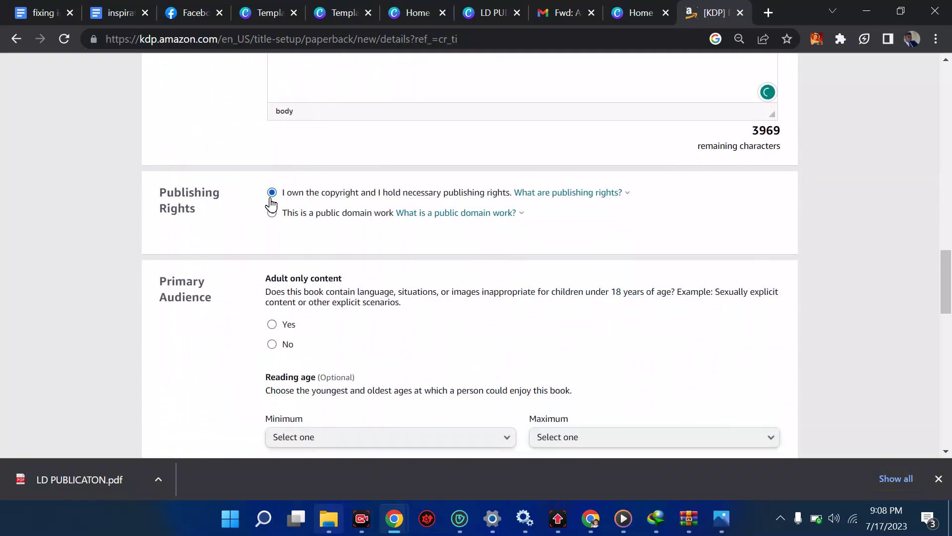
scroll(318, 311, "down", 1)
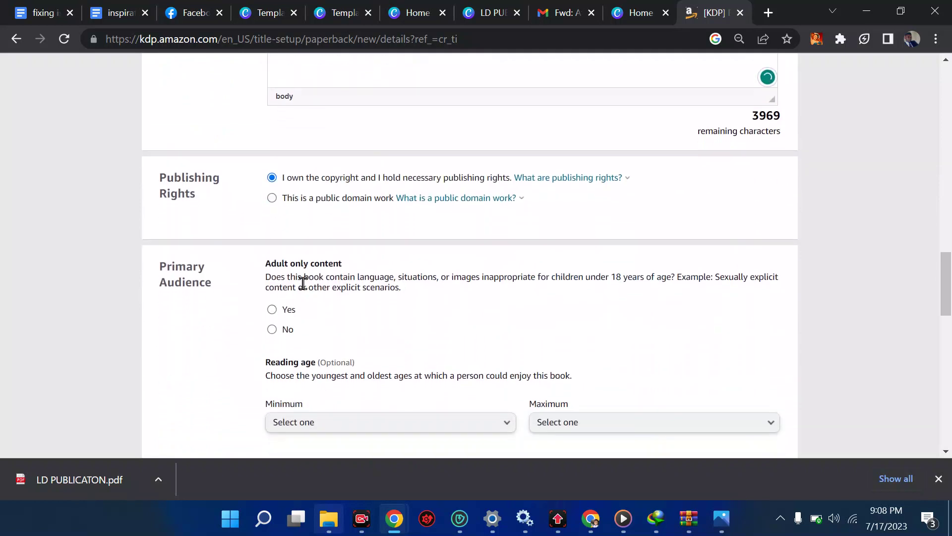
scroll(294, 320, "down", 1)
left_click(271, 303)
scroll(268, 306, "down", 6)
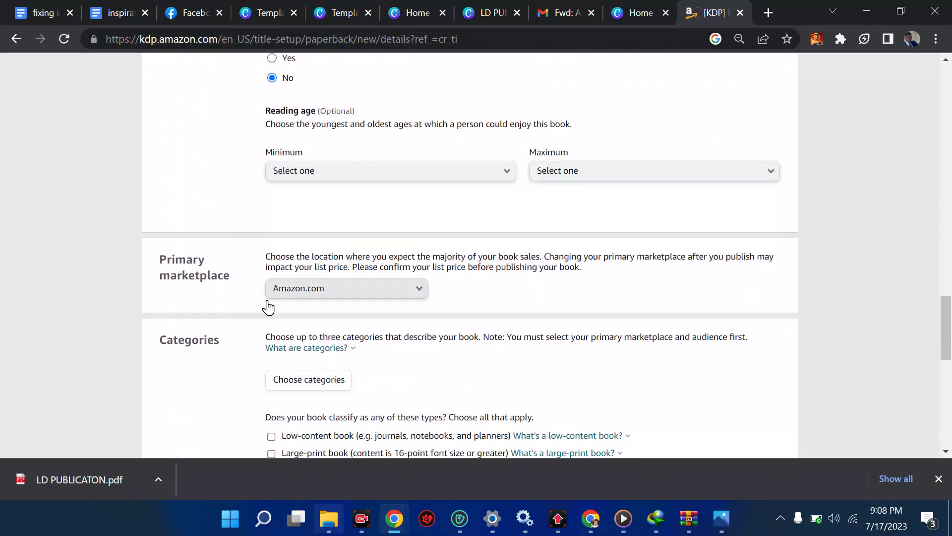
scroll(328, 272, "down", 2)
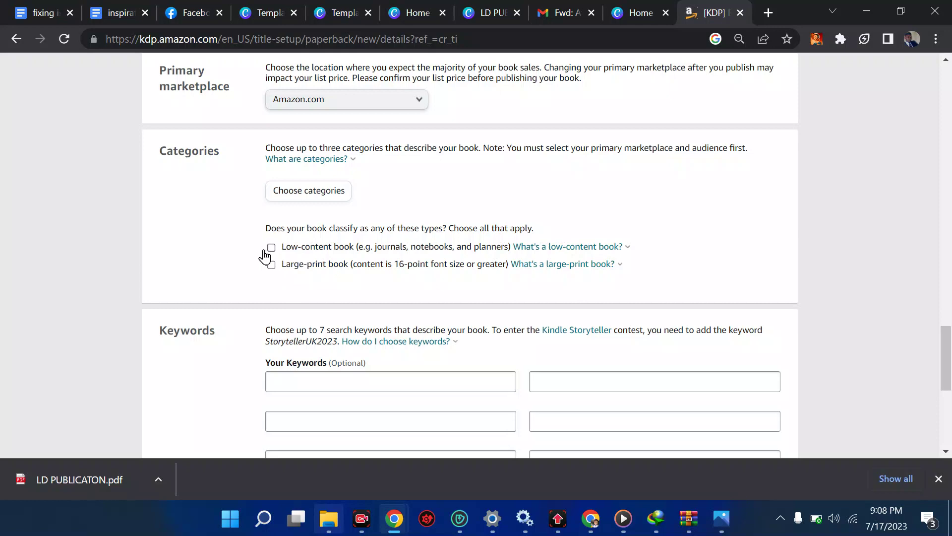
left_click(315, 191)
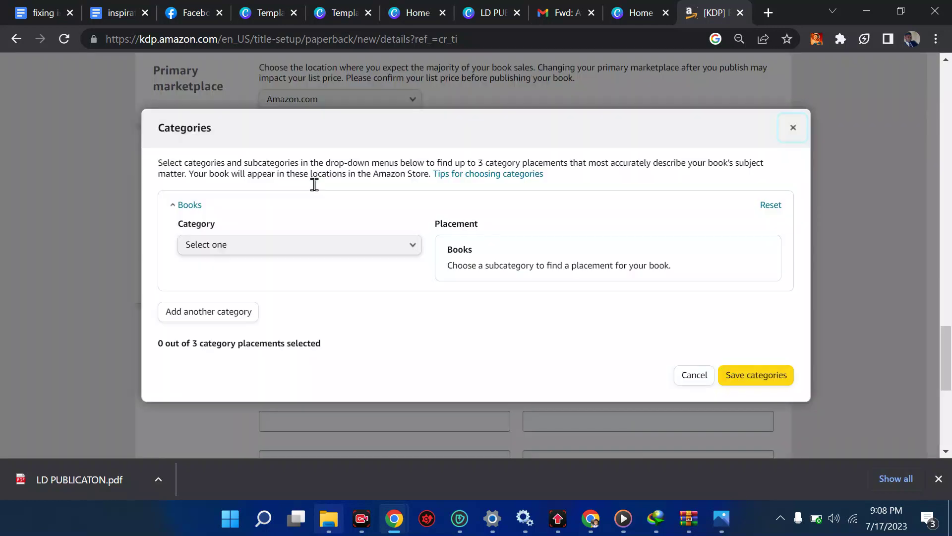
left_click(245, 257)
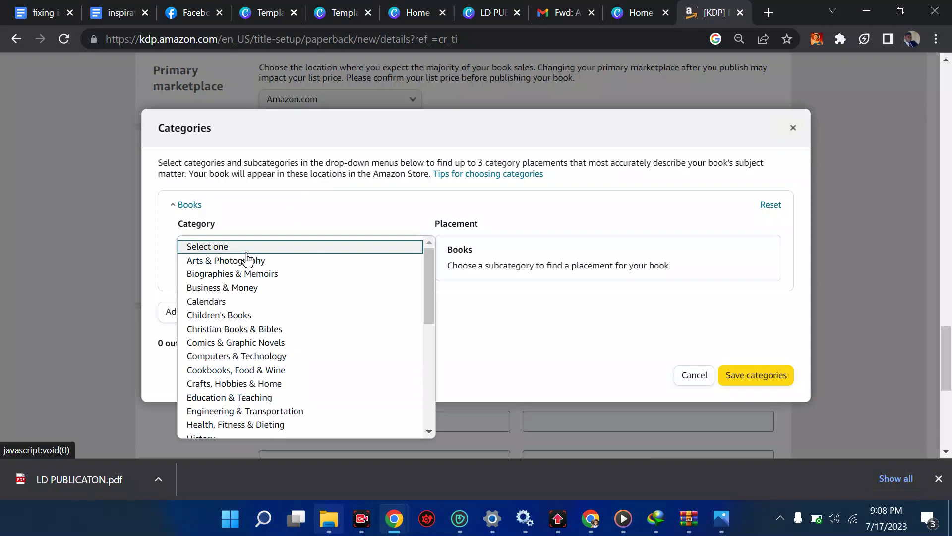
double_click(246, 321)
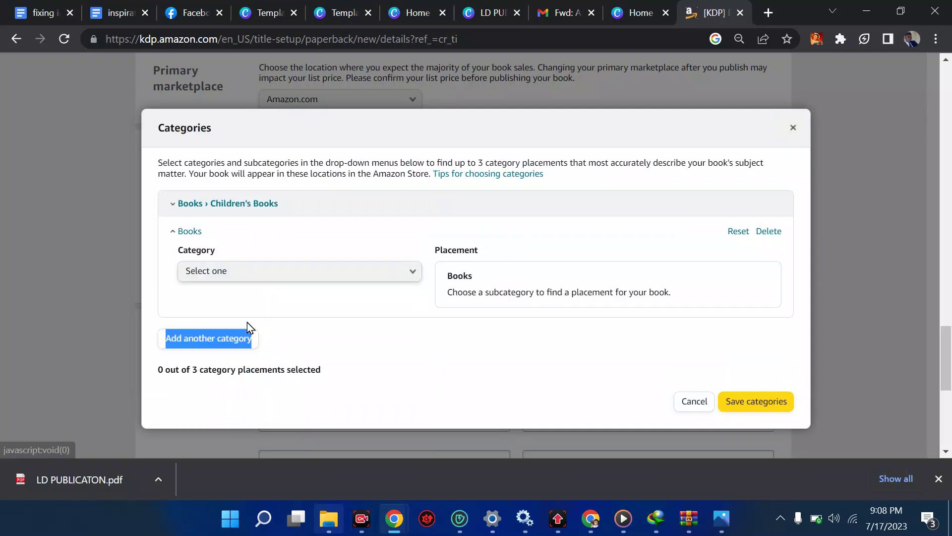
left_click(367, 274)
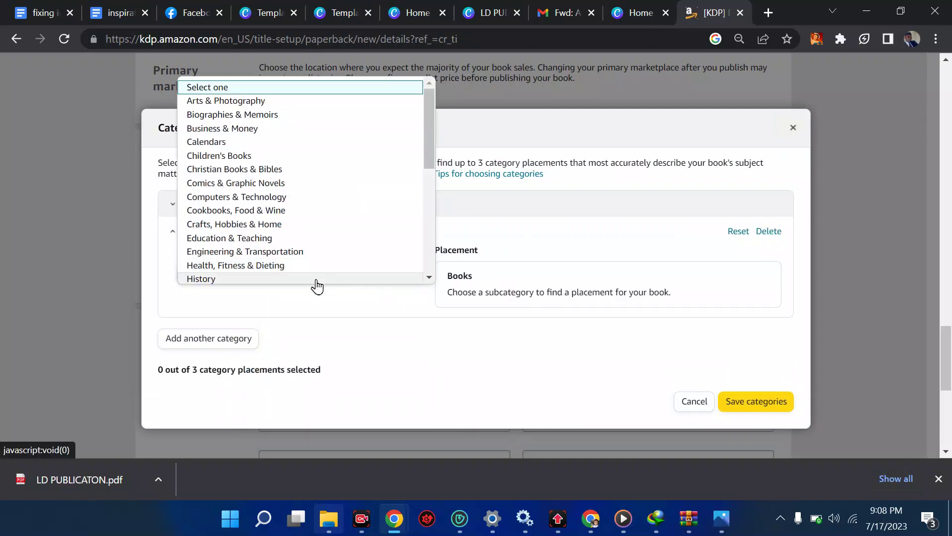
left_click(290, 279)
left_click(734, 438)
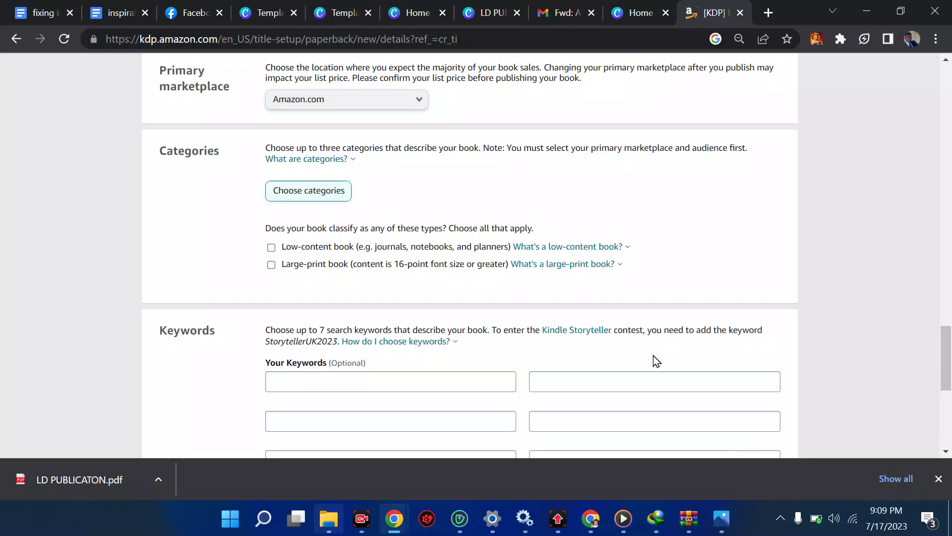
- Choose the Arts & Photography category with the Business of Art placement and save the categories
scroll(544, 318, "down", 1)
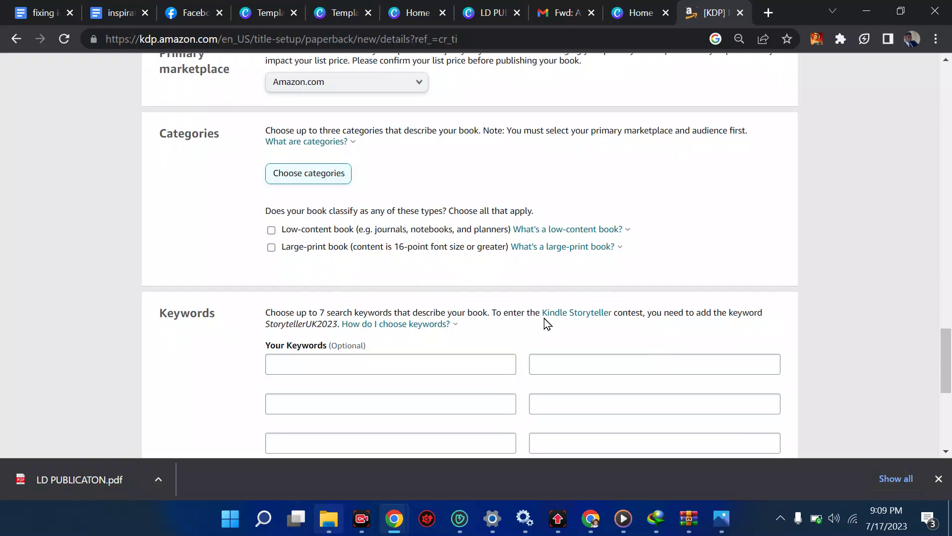
left_click(292, 181)
left_click(231, 248)
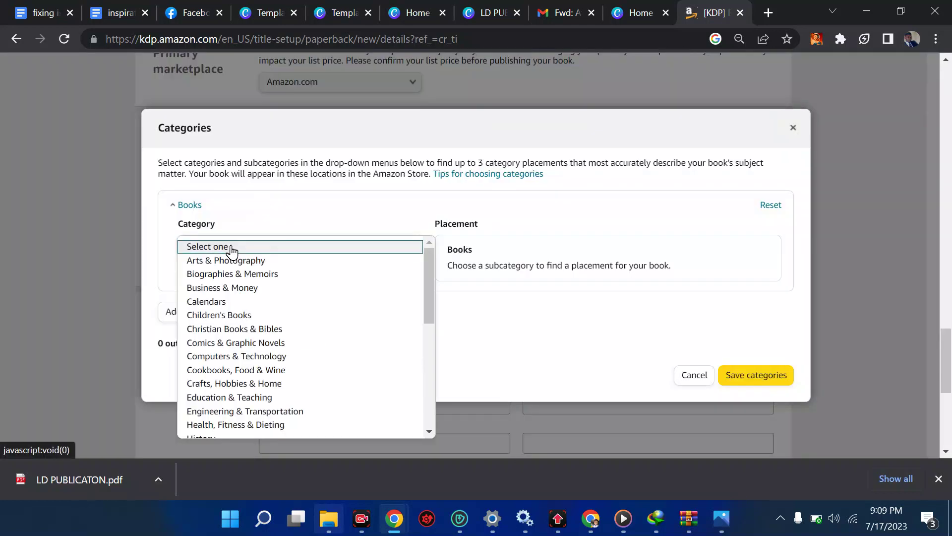
left_click(228, 261)
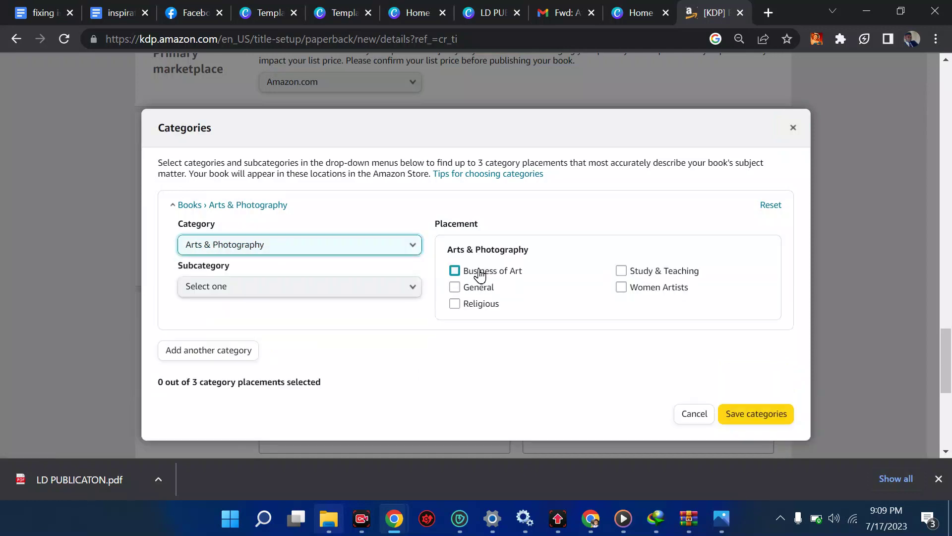
left_click(479, 274)
left_click(749, 419)
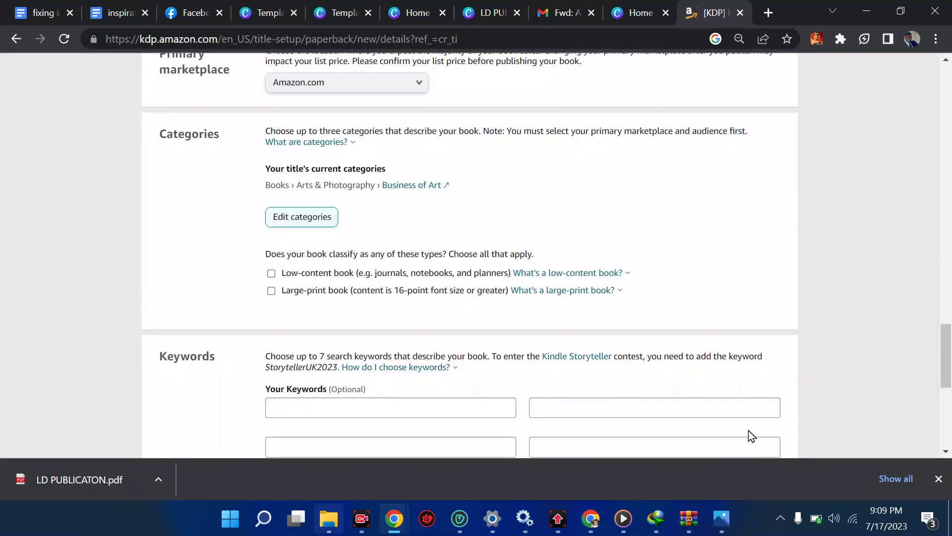
scroll(590, 273, "up", 1)
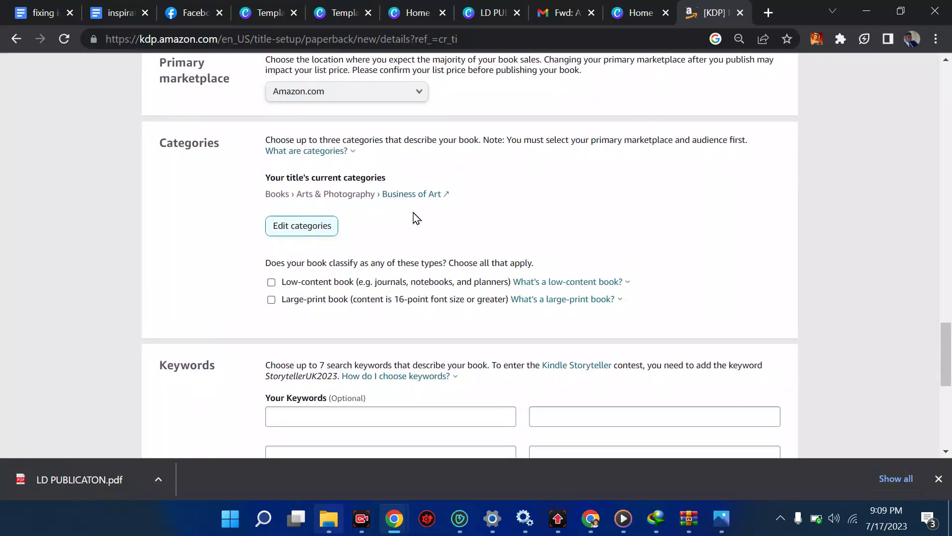
- Leave the keywords blank, save the paperback details and continue to the Paperback Content page
scroll(519, 227, "down", 2)
left_click(357, 295)
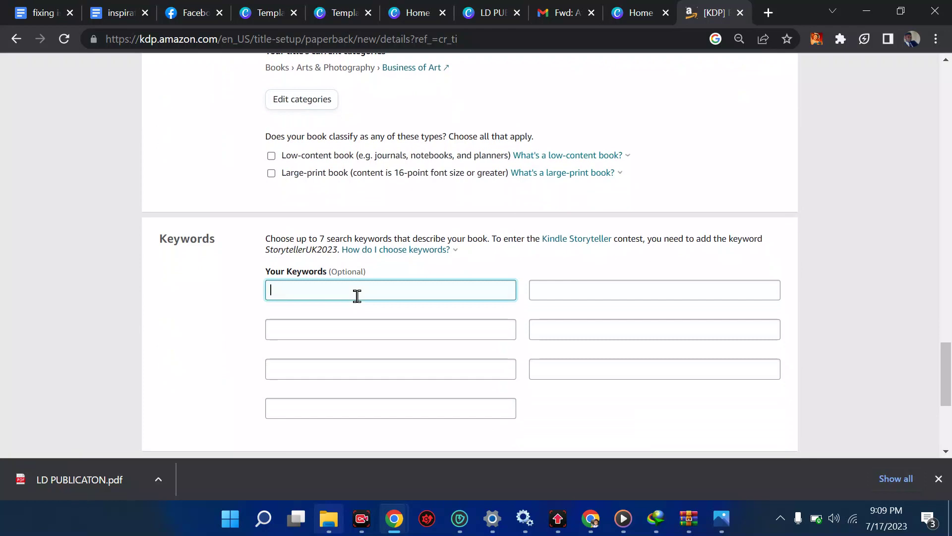
scroll(357, 295, "down", 3)
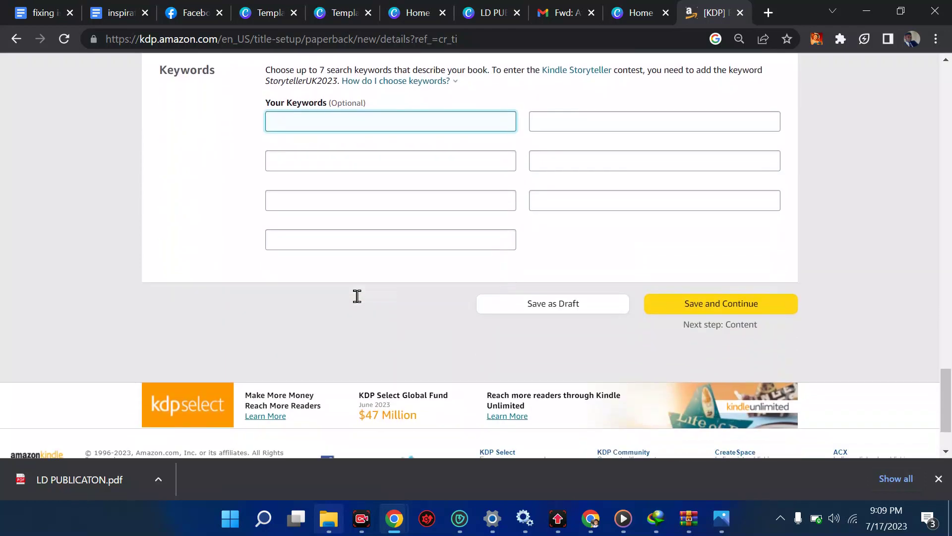
left_click(697, 283)
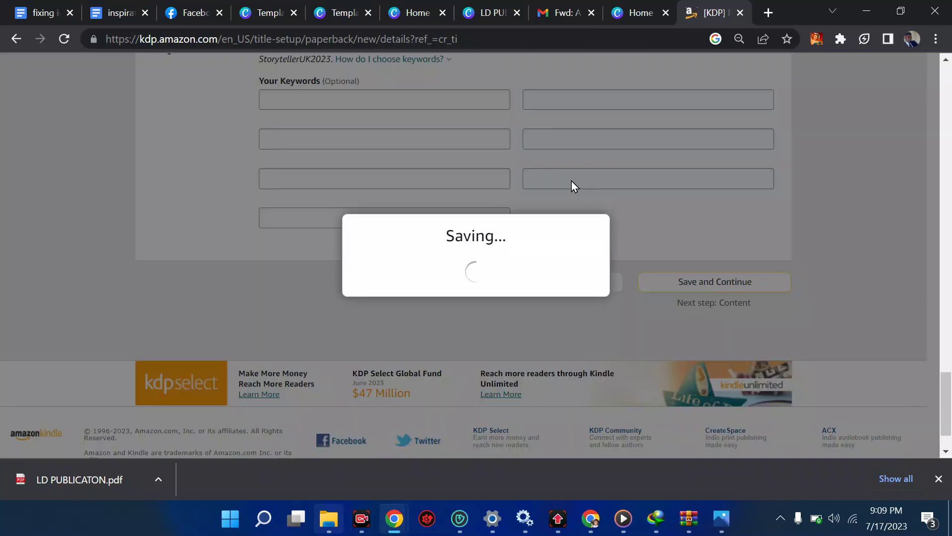
scroll(571, 180, "up", 2)
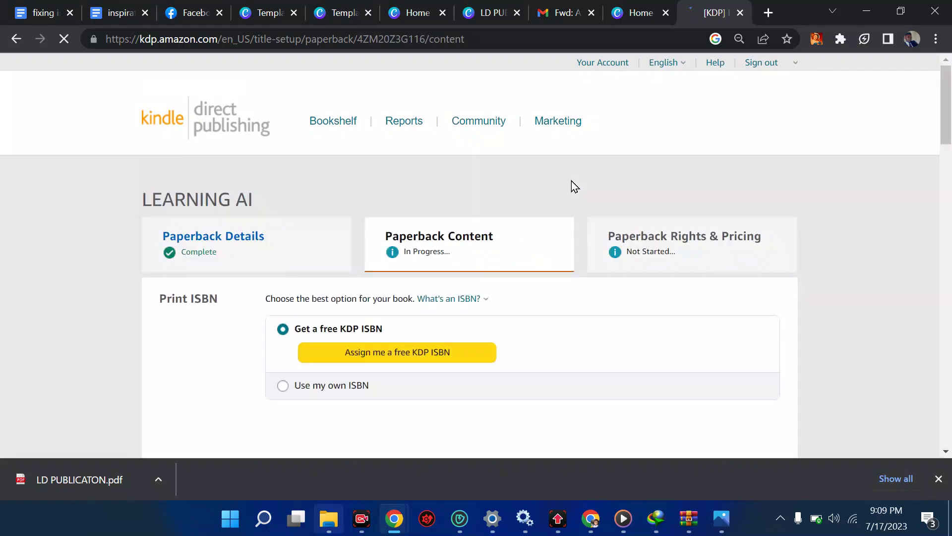
- Assign a free KDP ISBN to the paperback and confirm the assignment
scroll(434, 289, "down", 3)
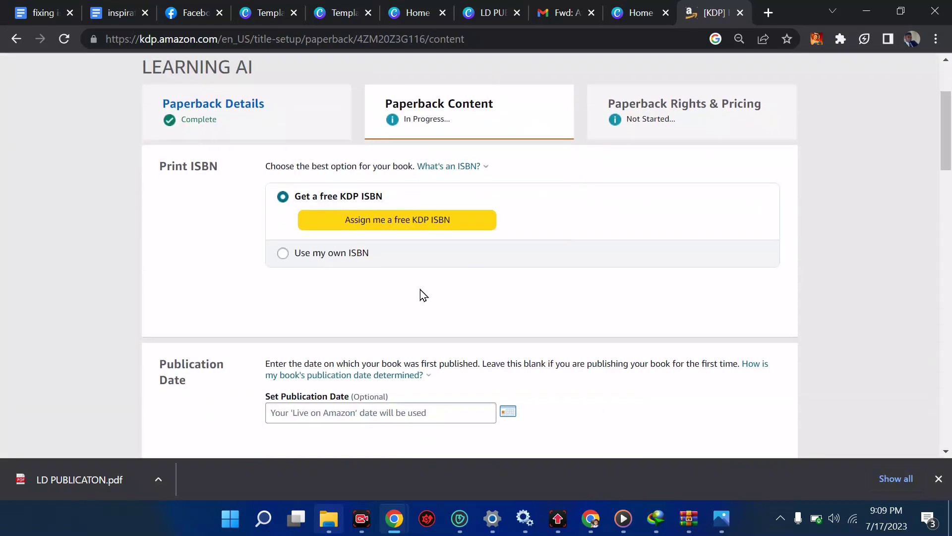
left_click(386, 226)
left_click(735, 296)
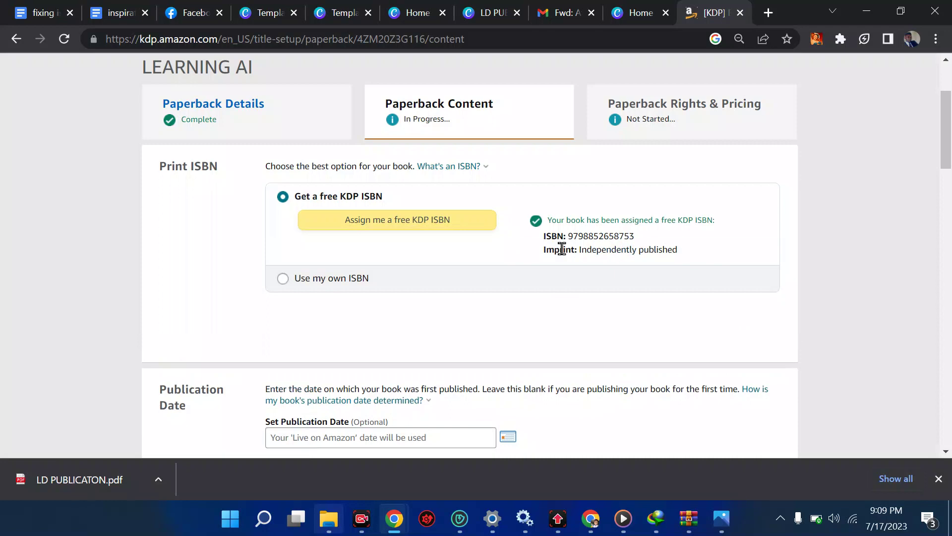
- Compare the color and black & white ink and paper types and choose Black & white interior with cream paper
scroll(561, 249, "down", 7)
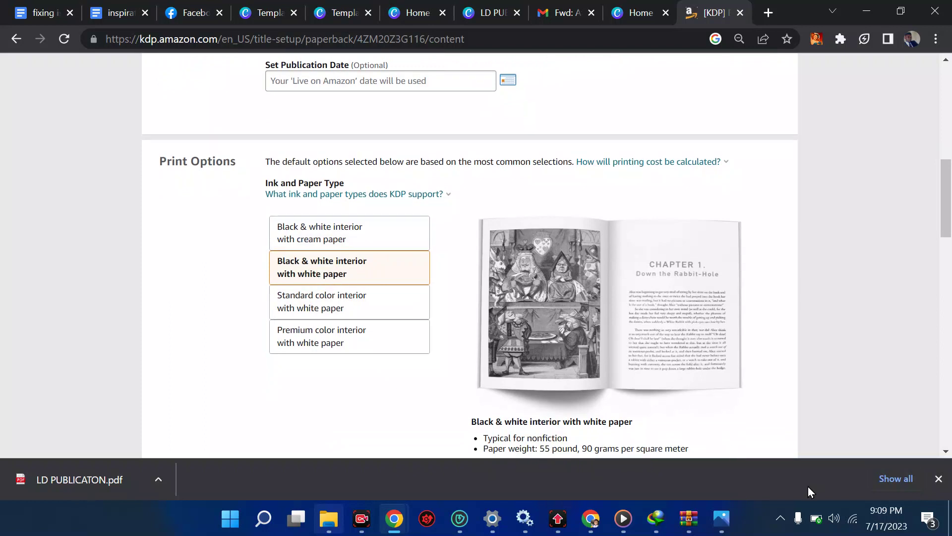
left_click(350, 310)
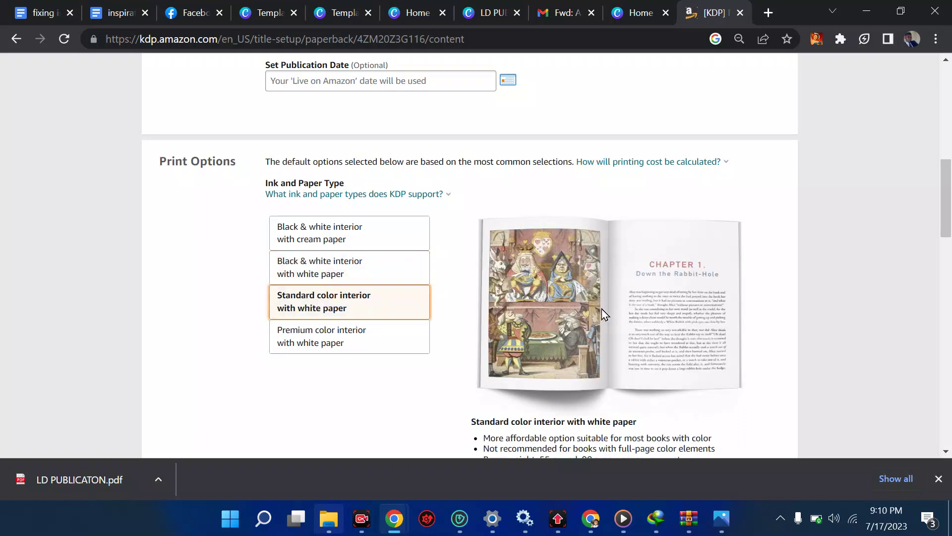
left_click(310, 349)
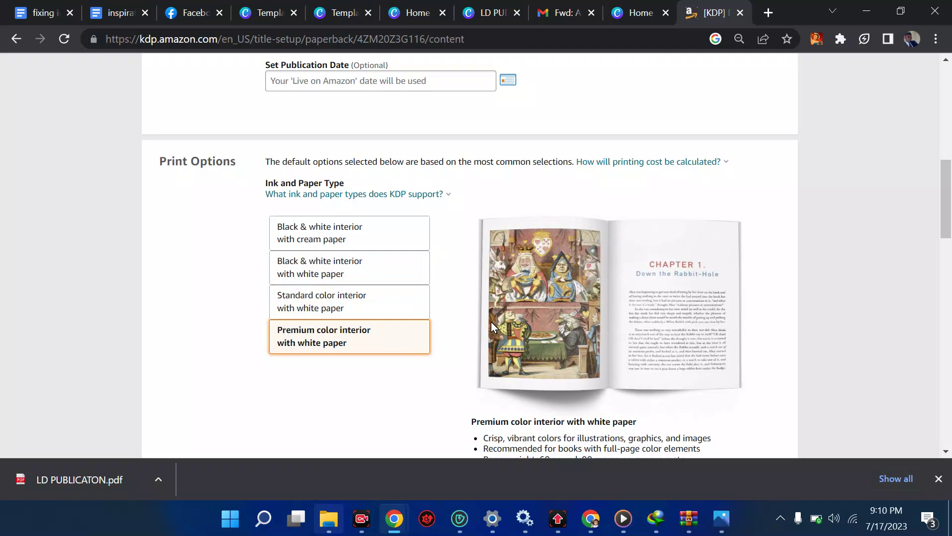
left_click(359, 301)
left_click(377, 271)
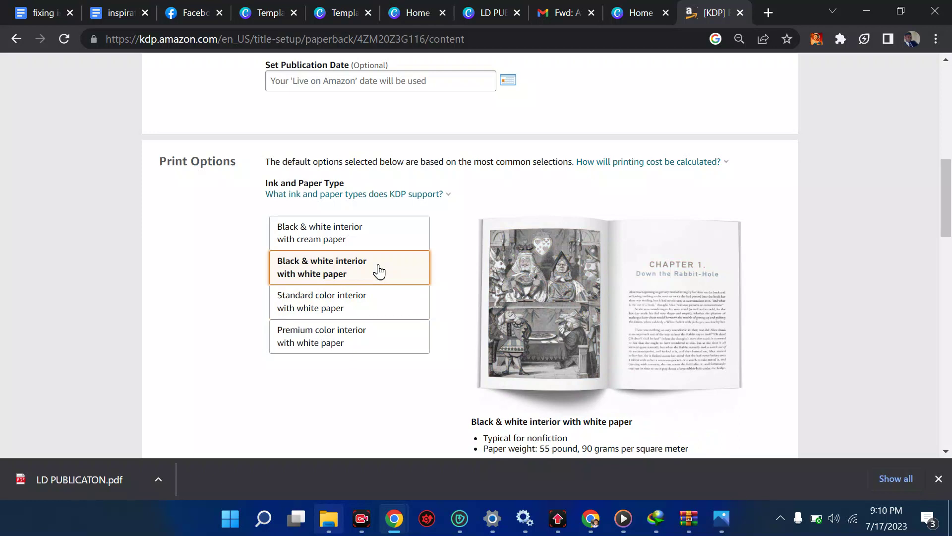
left_click(357, 230)
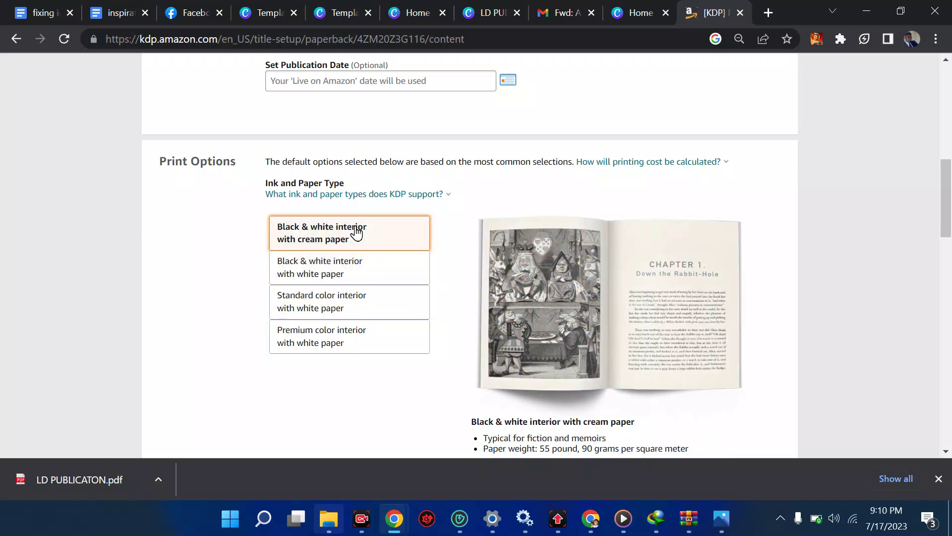
- Set the bleed option to Bleed (PDF only), keeping the 6 x 9 in trim size and Matte cover finish
scroll(516, 306, "down", 2)
scroll(516, 310, "down", 4)
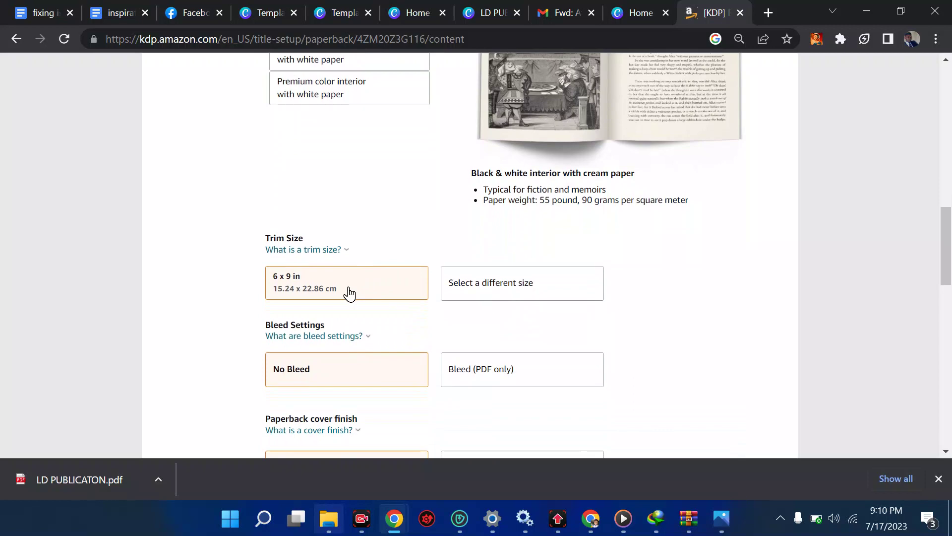
scroll(480, 344, "down", 1)
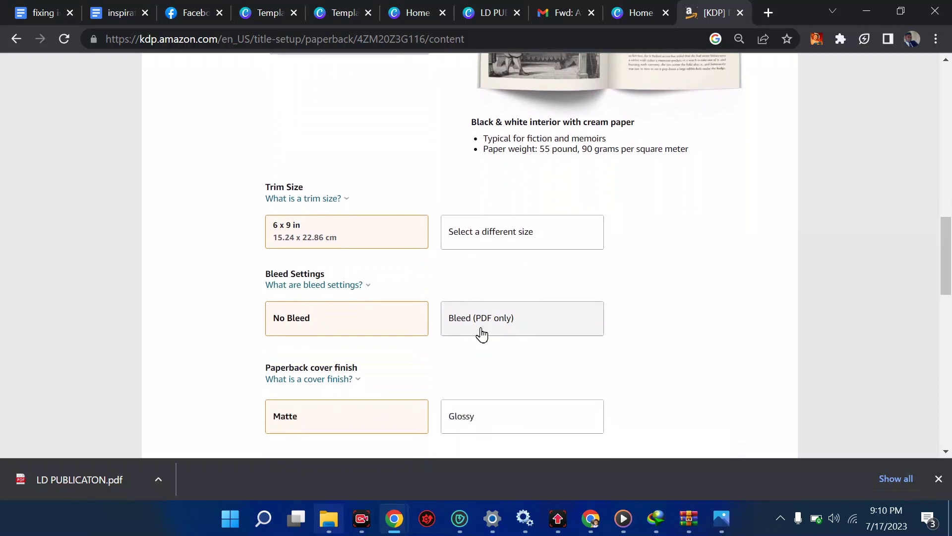
left_click(481, 328)
scroll(583, 340, "down", 5)
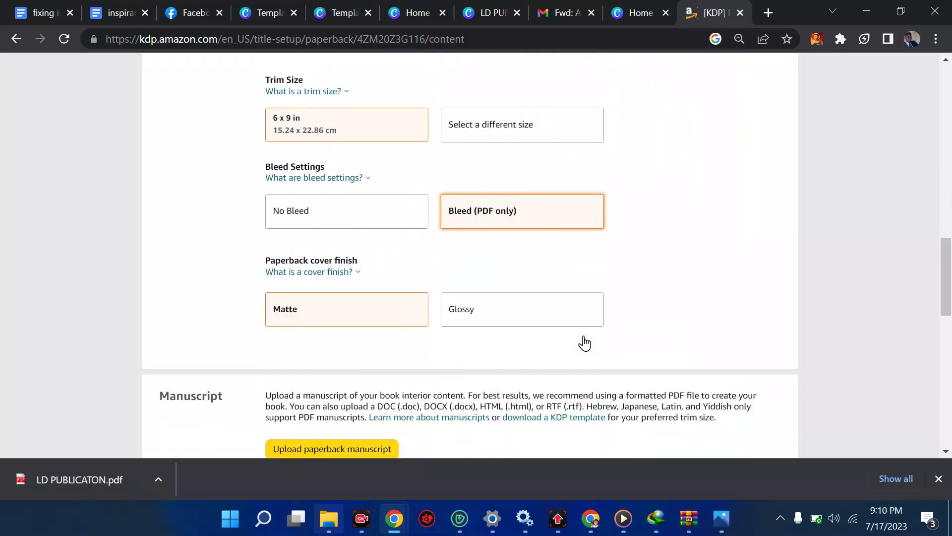
scroll(585, 343, "down", 1)
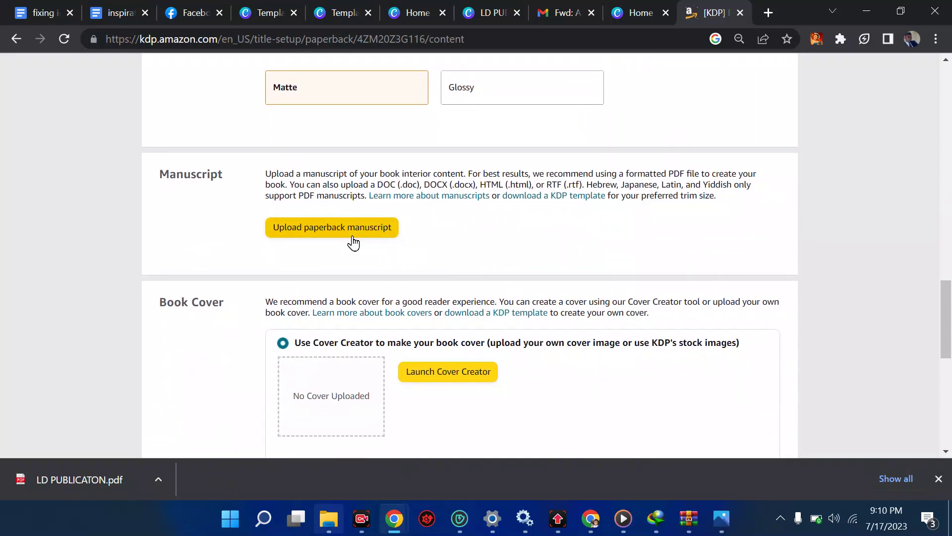